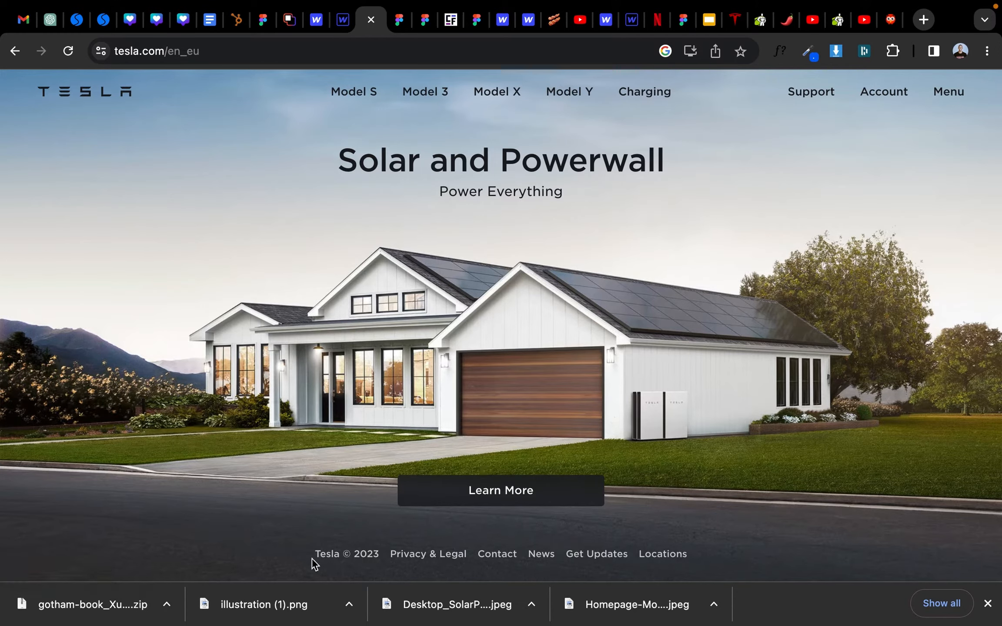
Step: Look over the Tesla homepage from its footer up to the Model Y section, glancing at the Webflow project in between
drag(313, 564, 696, 563)
click(579, 362)
scroll(576, 370, up, 5)
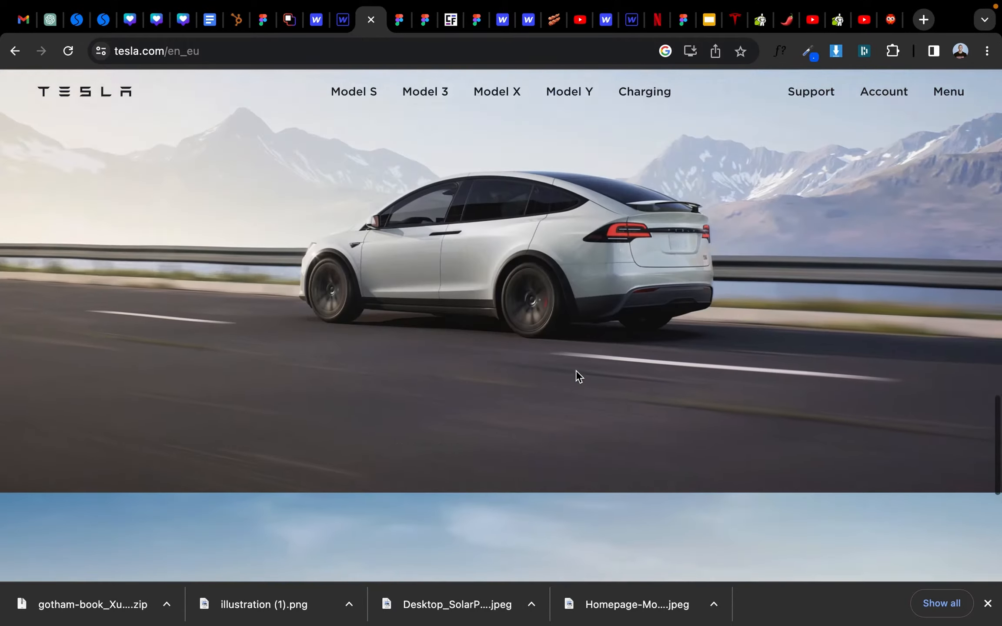
scroll(576, 370, up, 10)
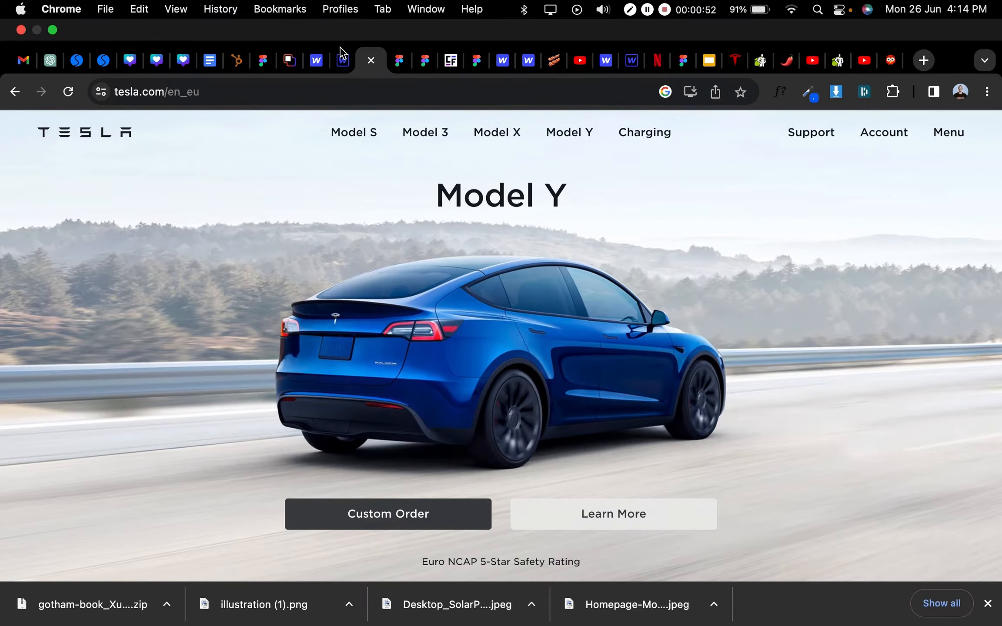
click(344, 60)
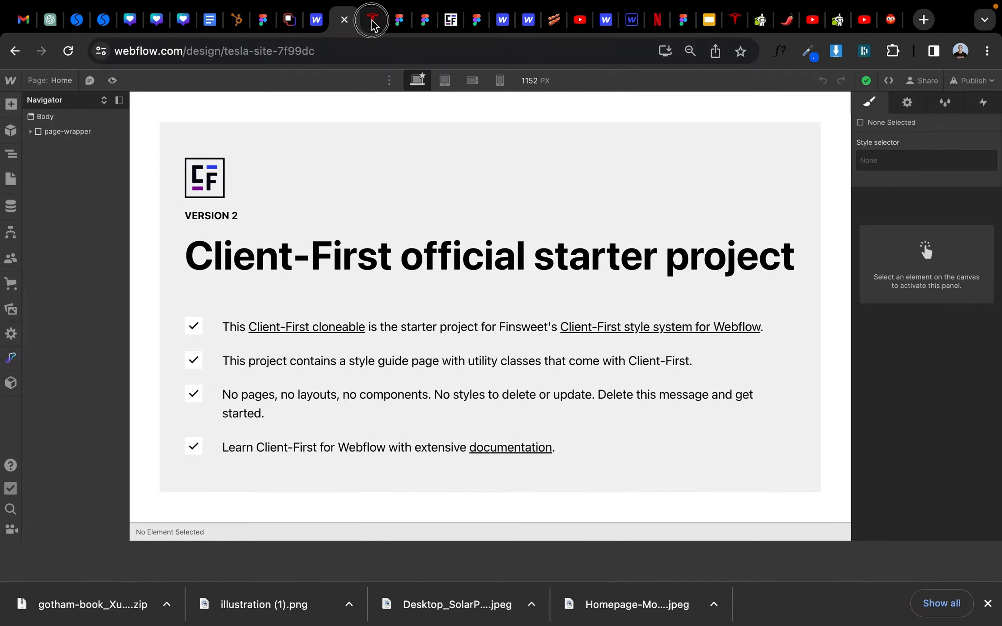
click(372, 19)
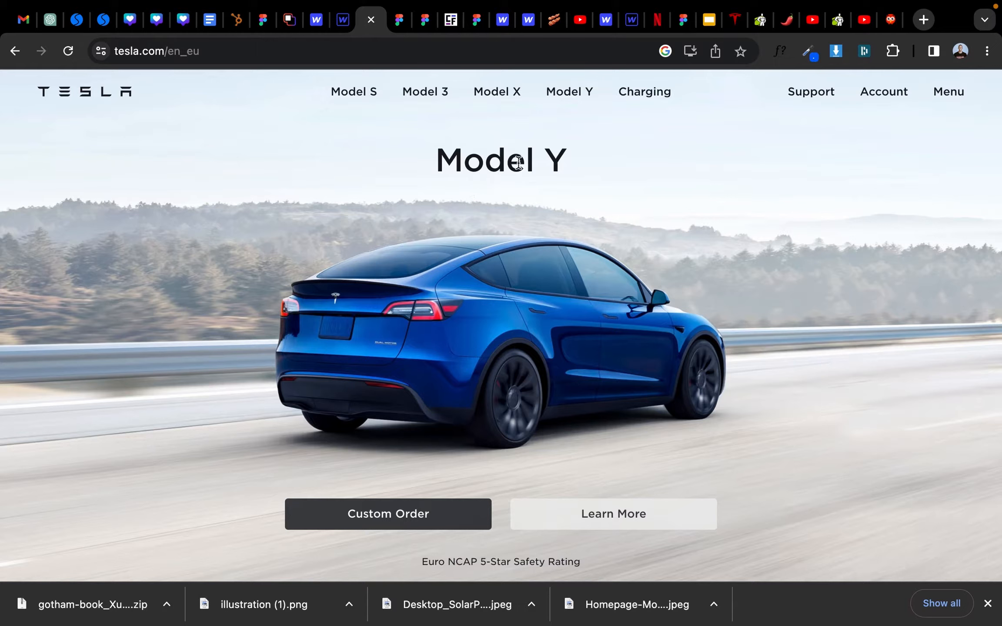
Step: Inspect the fonts of the Model Y heading, the Charging navigation link and the Model 3 section with WhatFont
click(780, 62)
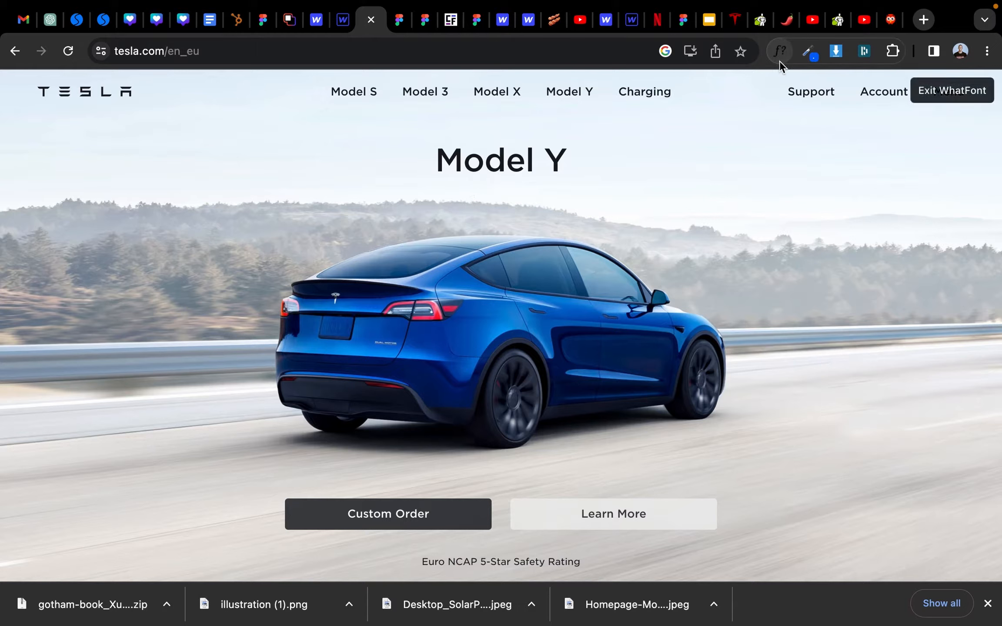
click(533, 162)
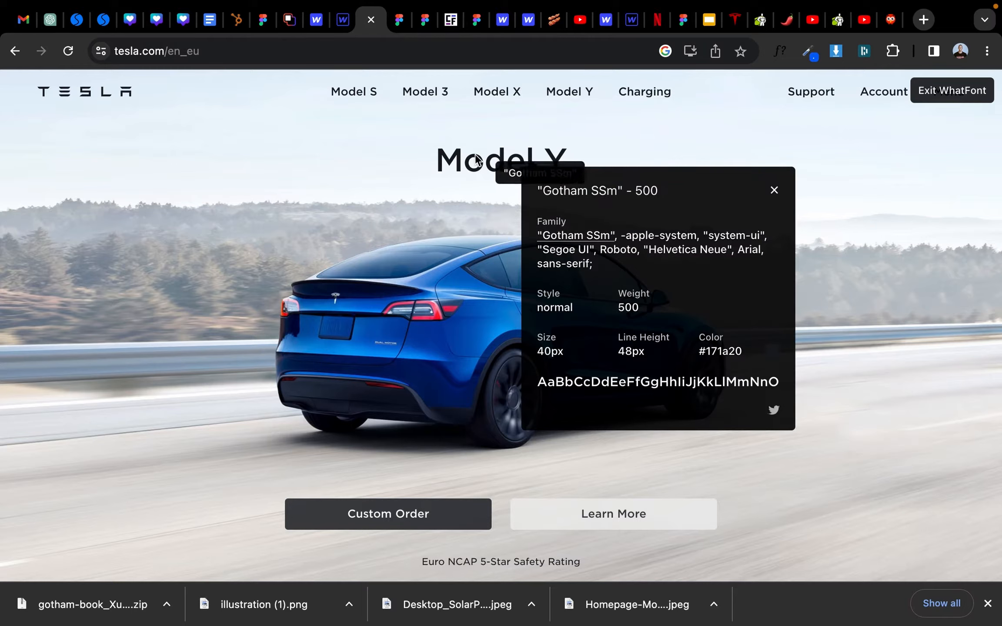
click(774, 190)
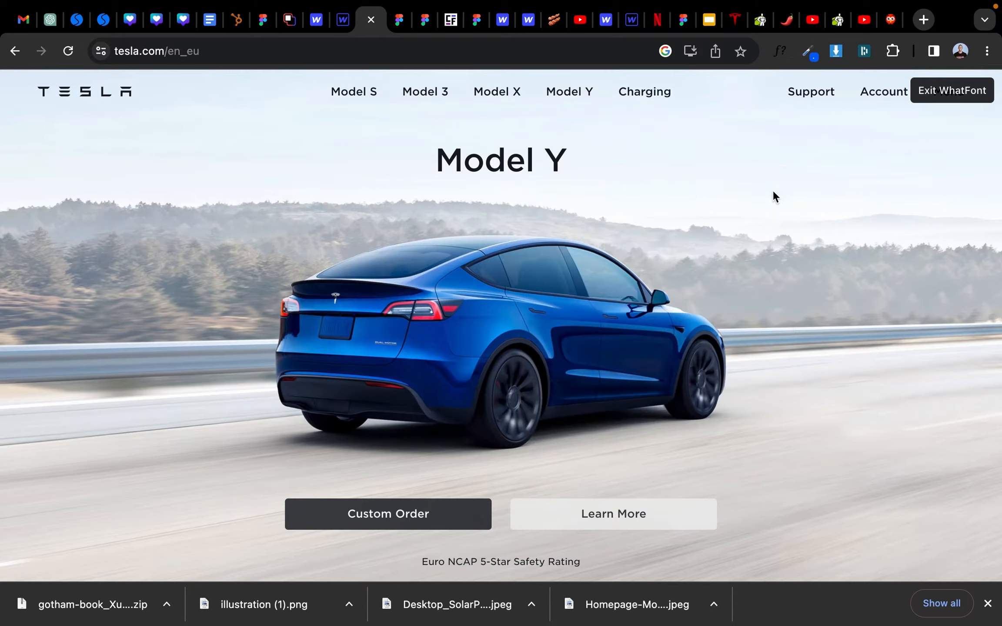
click(643, 96)
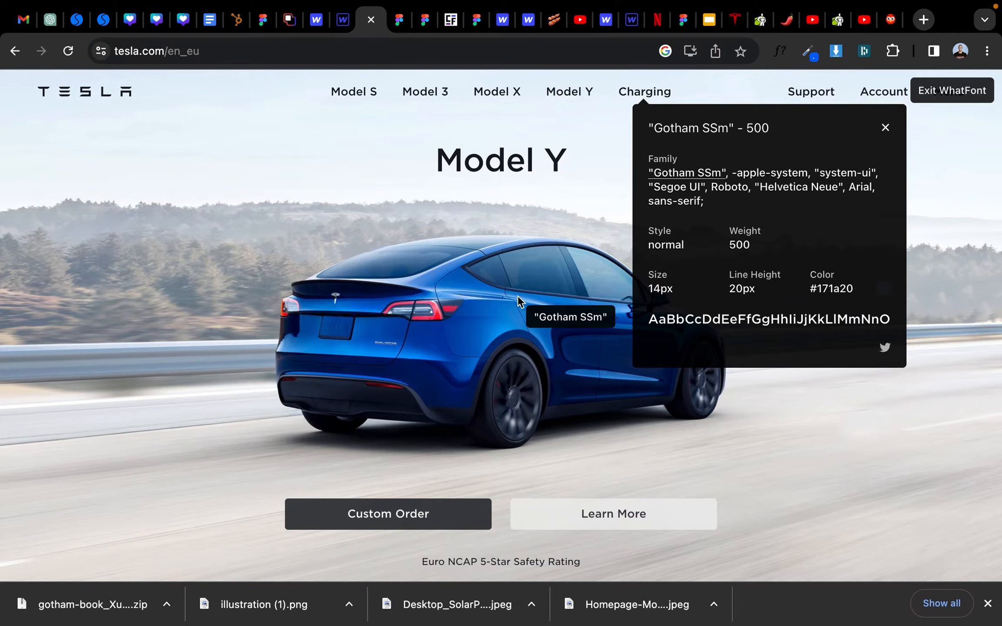
scroll(517, 296, down, 5)
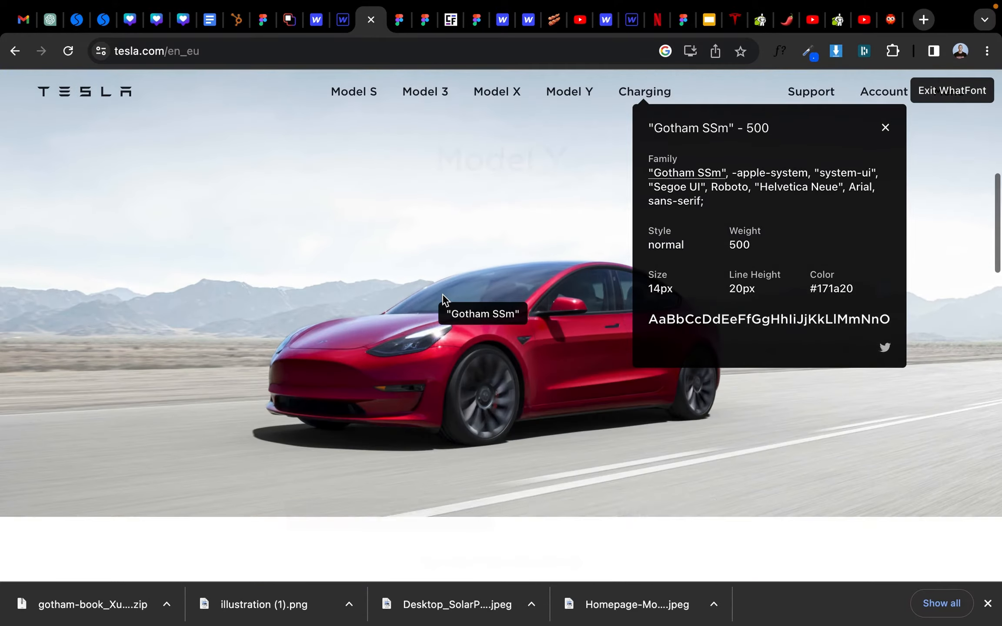
click(509, 165)
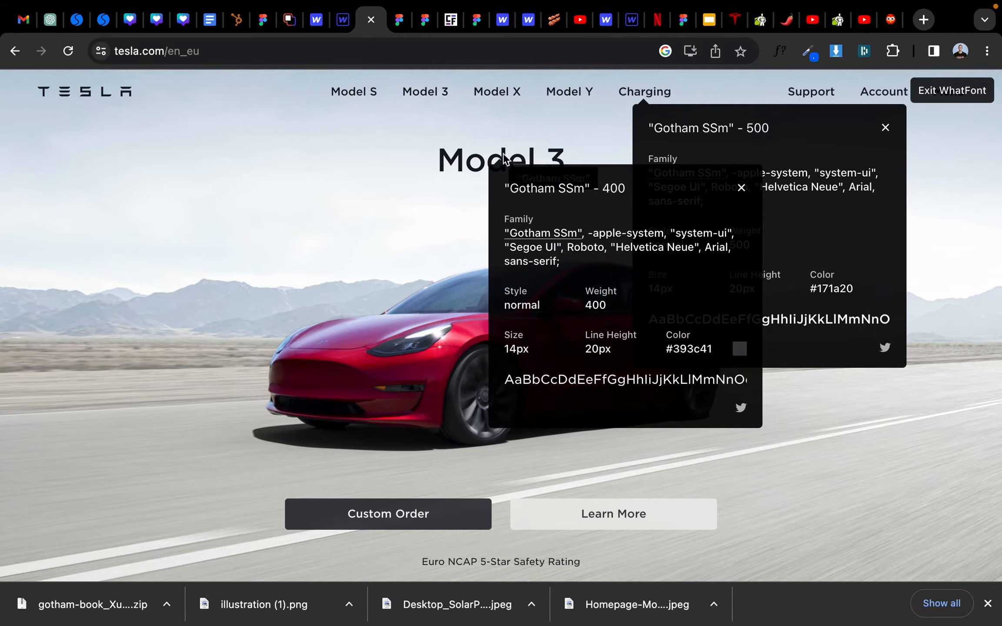
click(514, 162)
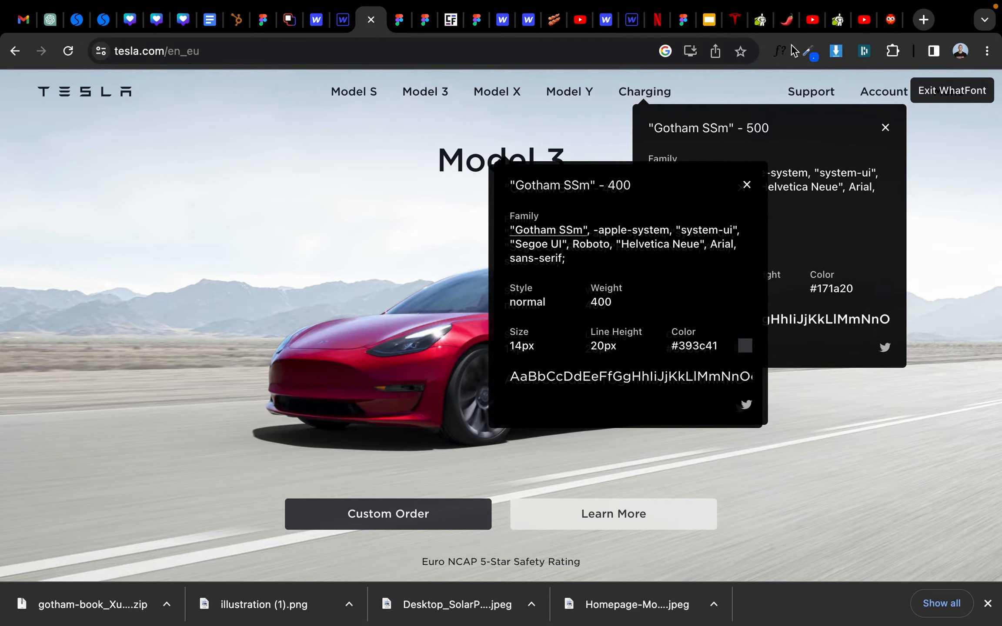
click(780, 51)
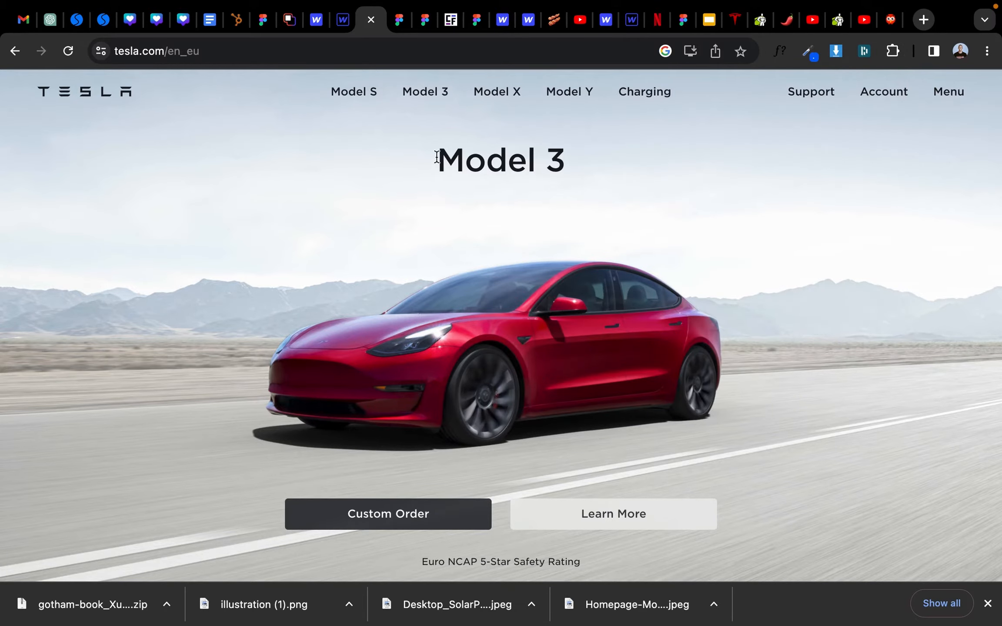
Step: Examine the Tesla homepage sections' headings and layout, including the "Power Everything" subheading under Solar and Powerwall
drag(437, 156, 585, 161)
scroll(495, 220, down, 5)
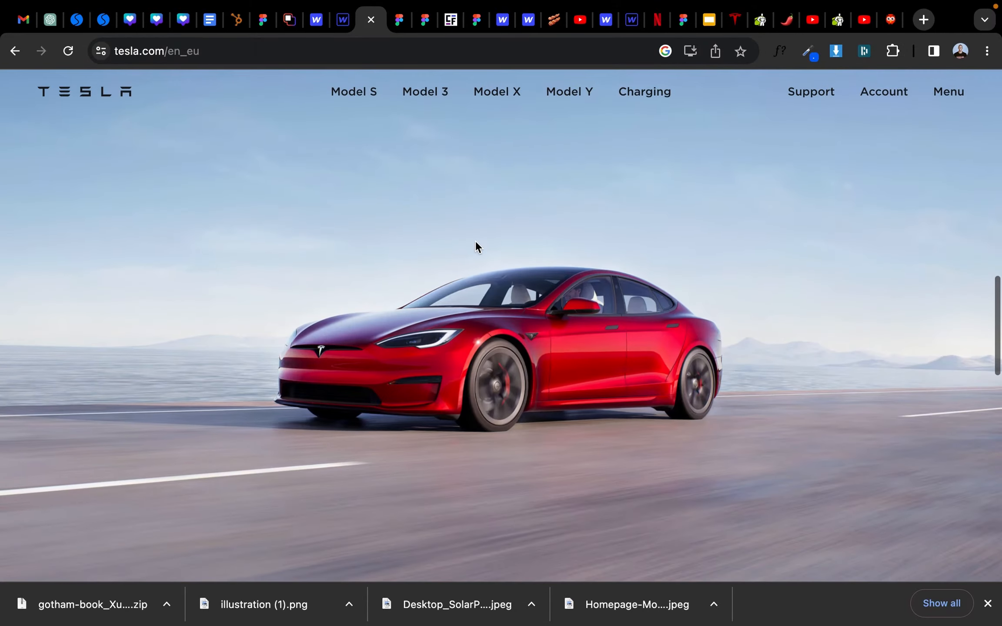
scroll(432, 260, down, 5)
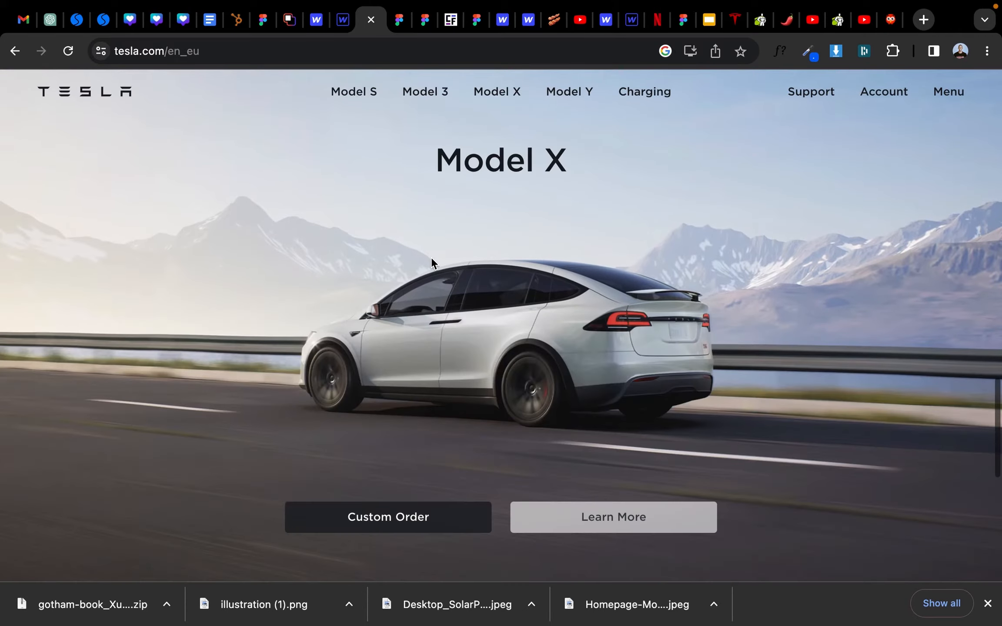
scroll(431, 260, up, 15)
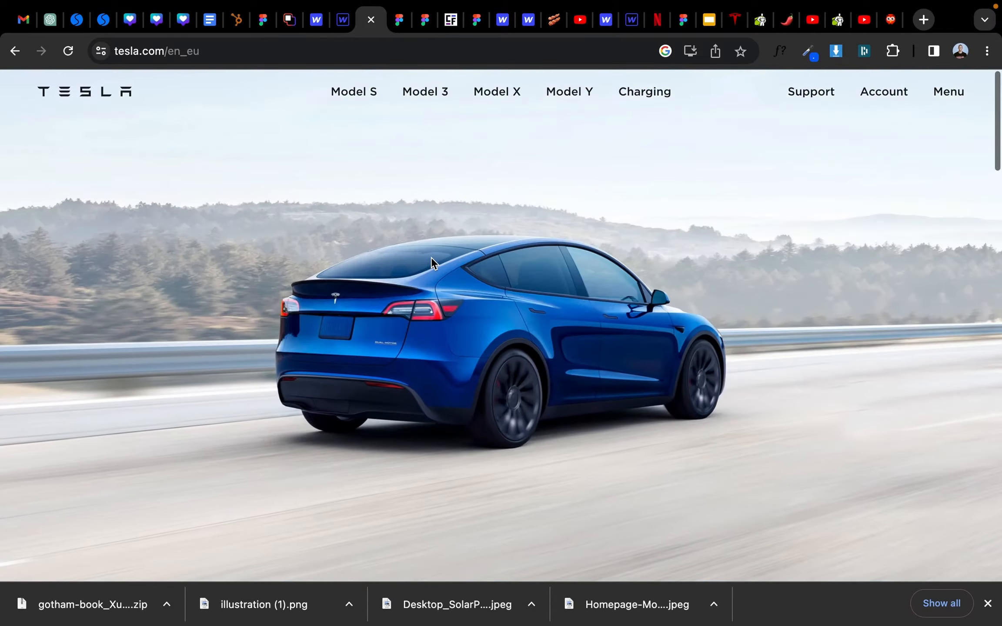
scroll(431, 256, down, 5)
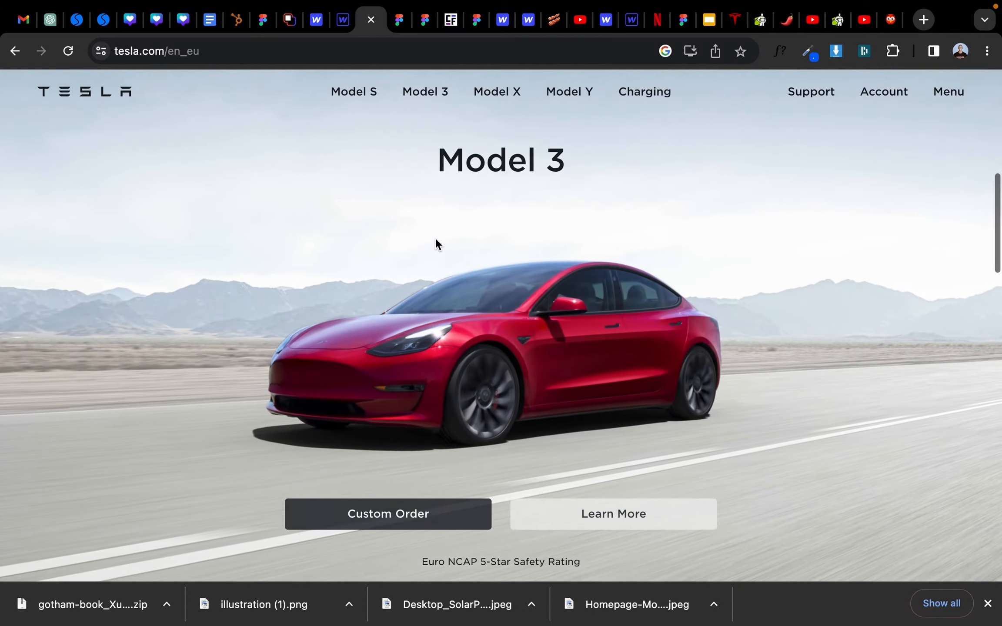
scroll(436, 238, down, 5)
scroll(433, 218, down, 5)
scroll(433, 217, down, 5)
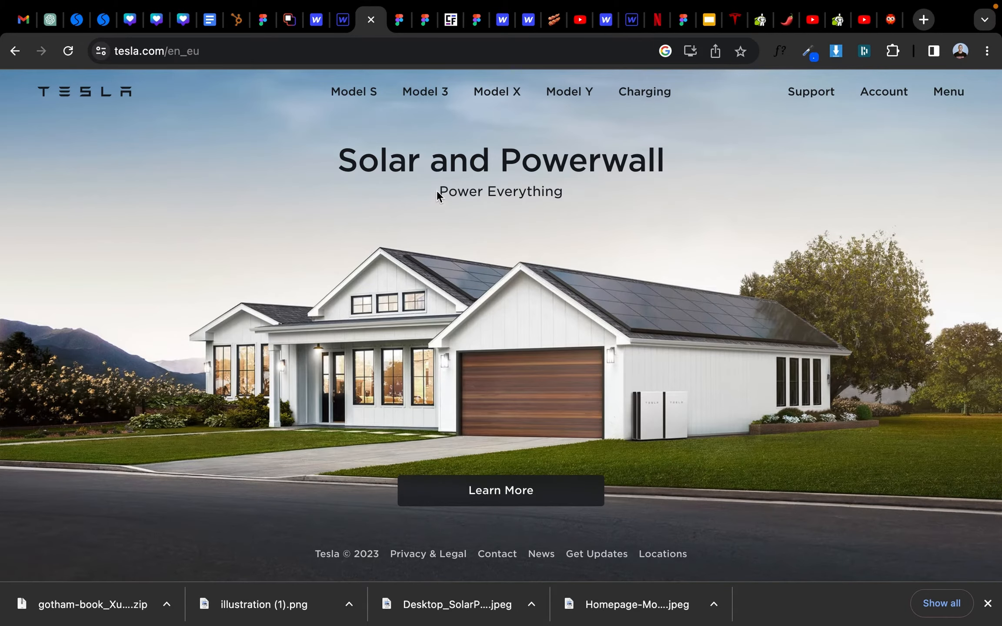
drag(438, 192, 601, 191)
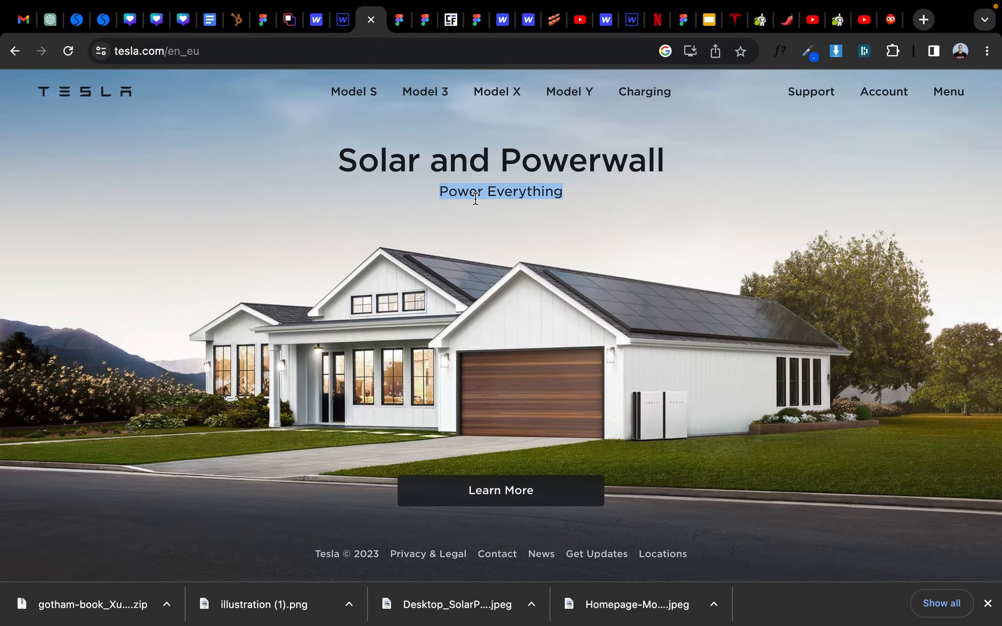
scroll(453, 196, up, 10)
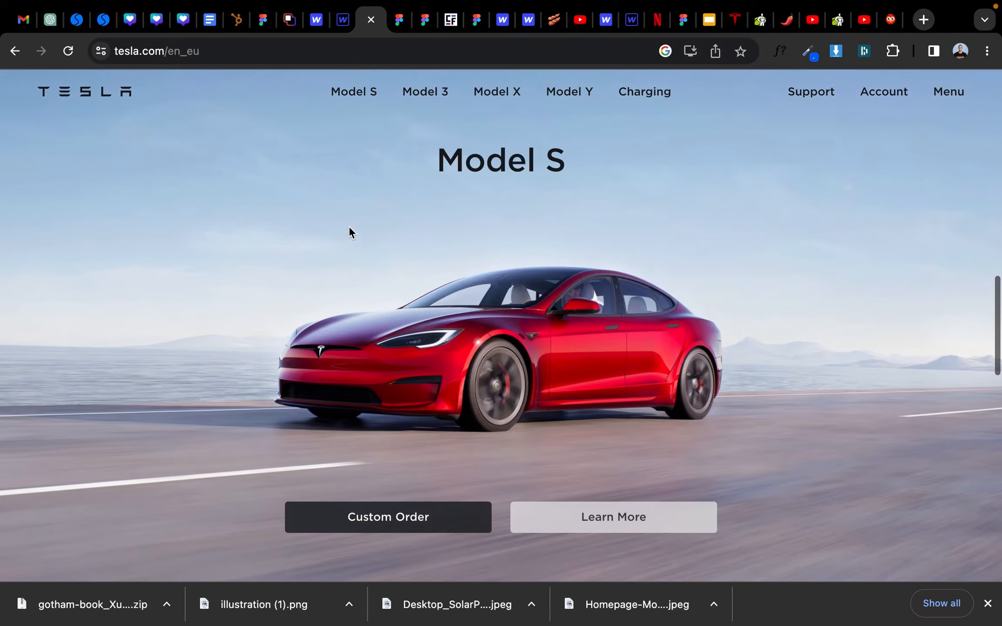
scroll(349, 227, up, 3)
scroll(349, 233, up, 3)
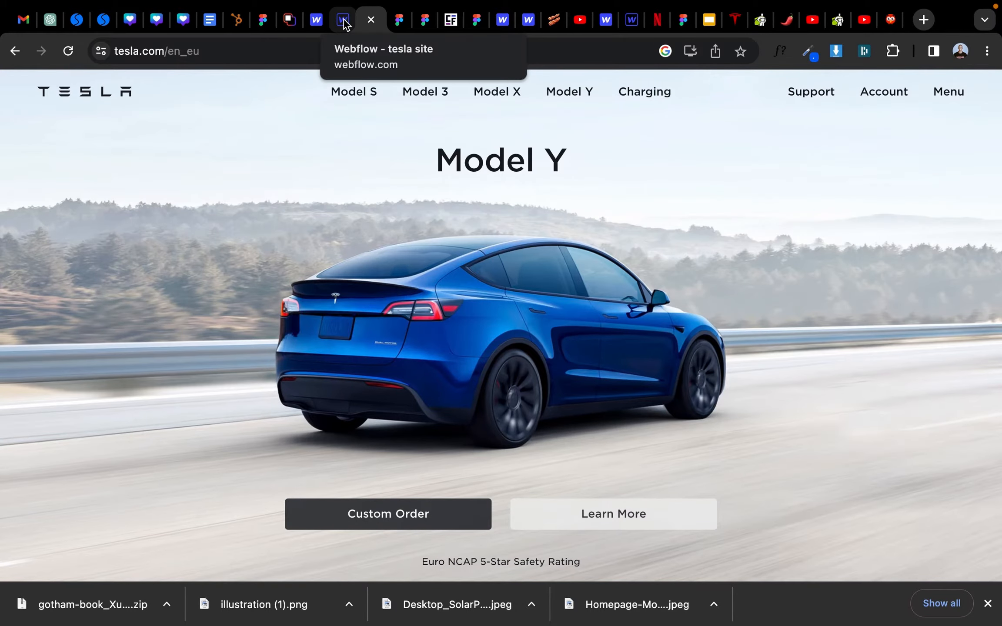
Step: Switch to the Webflow tesla site project and open its draft Style Guide page
click(343, 22)
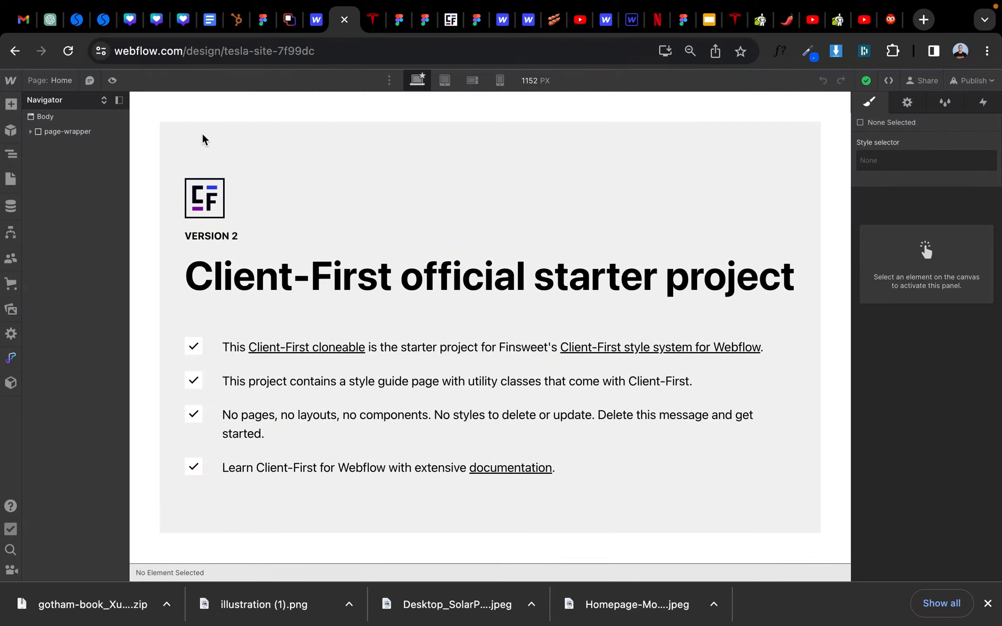
click(10, 186)
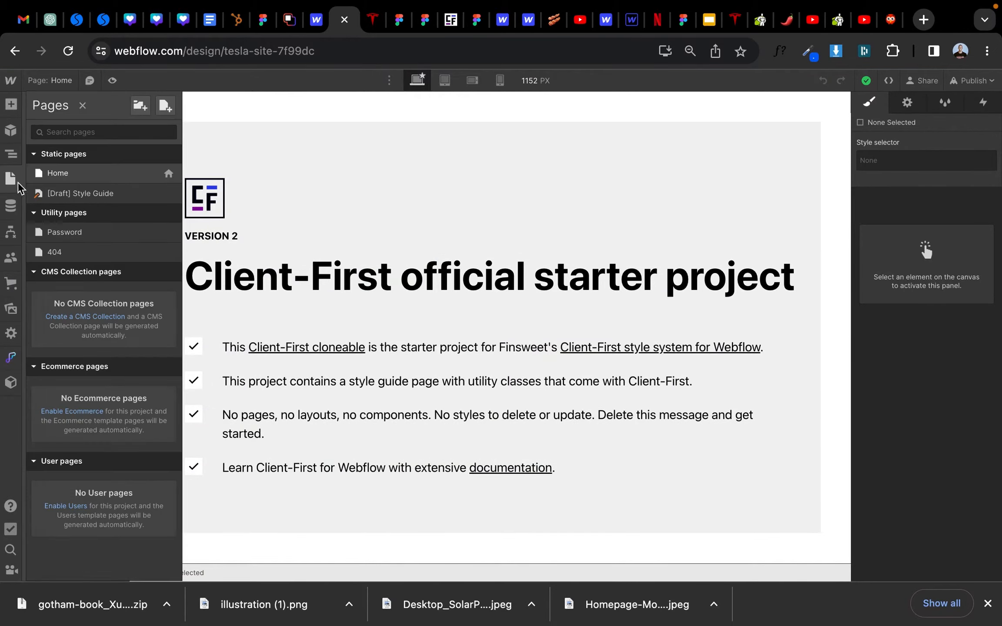
click(65, 194)
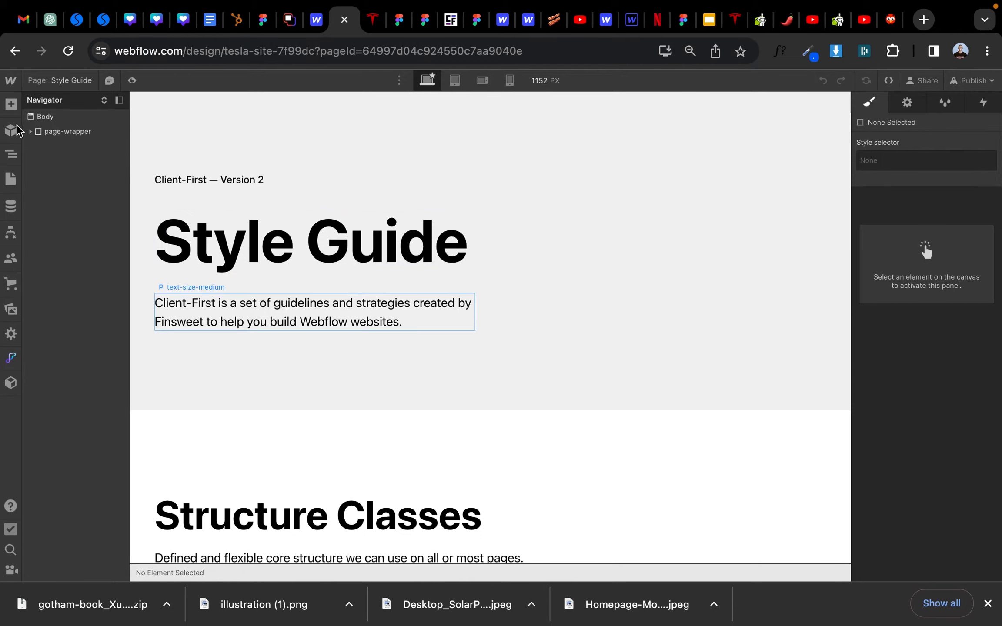
Step: Set the font of the Body (All Pages) tag to the custom font Gotham Ssm Medium
click(30, 132)
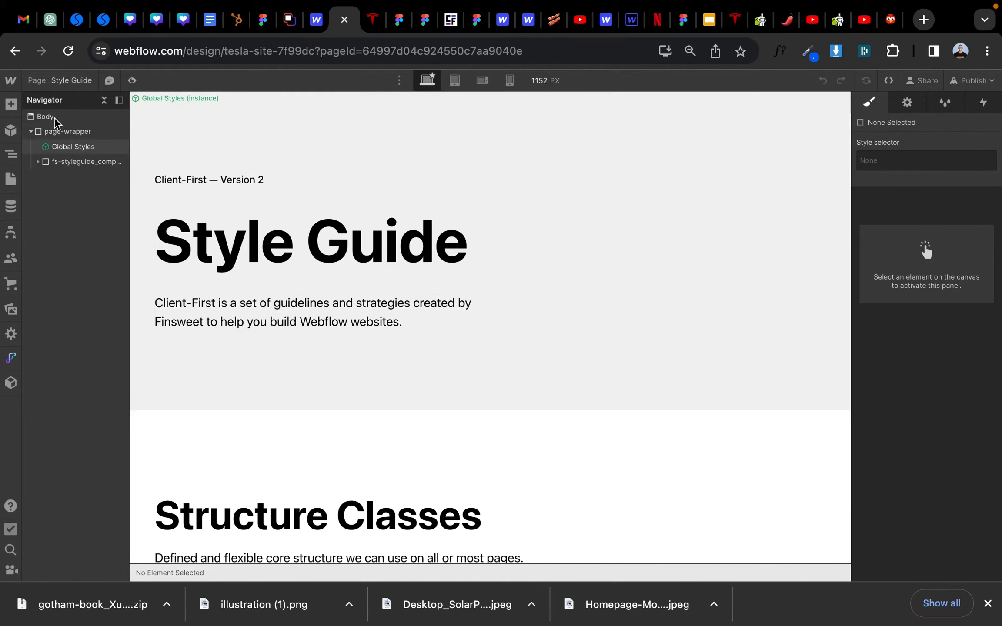
click(46, 117)
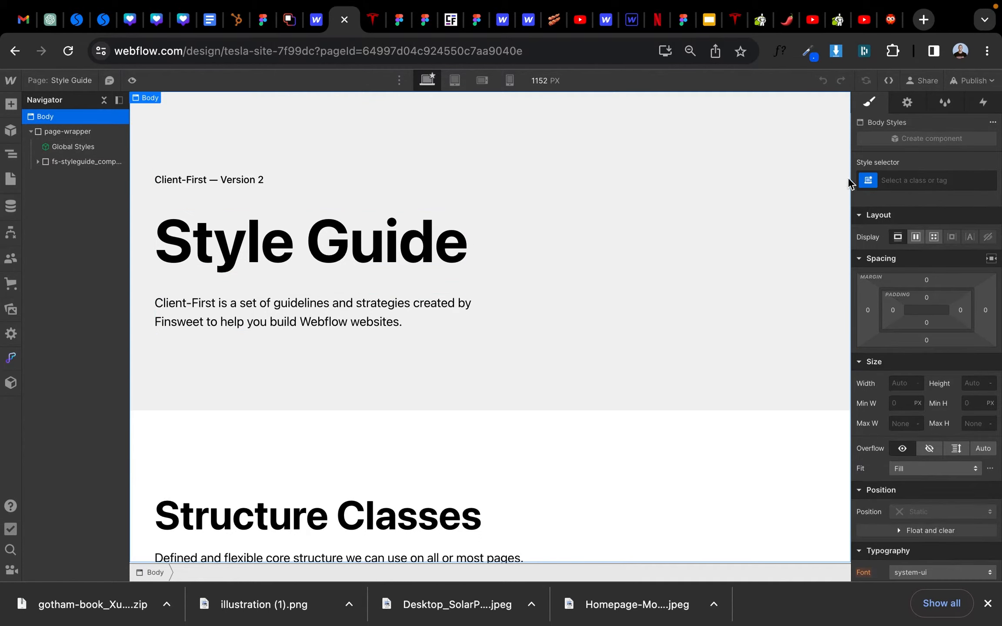
click(871, 180)
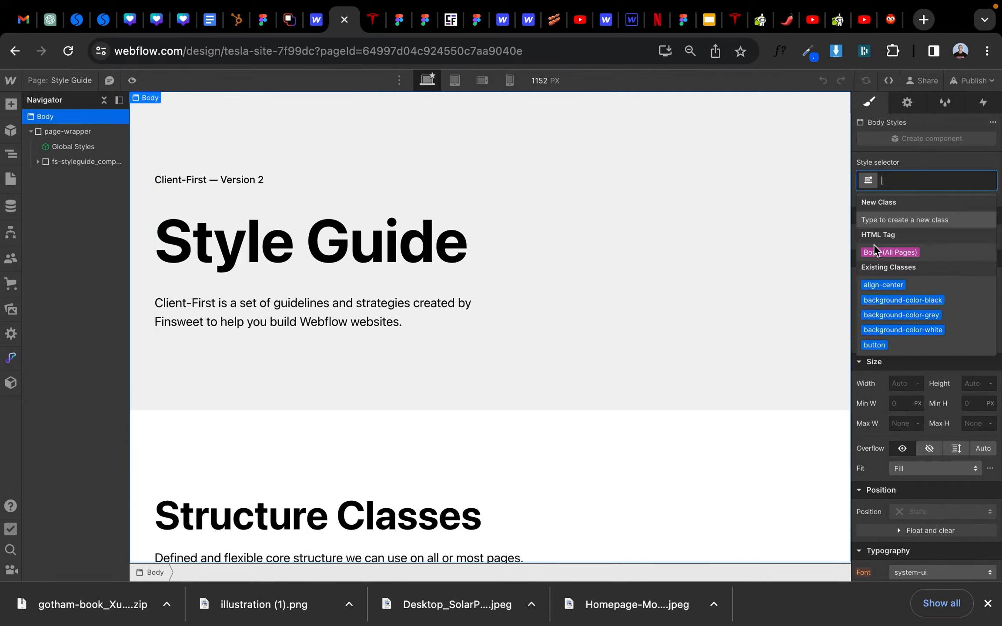
click(876, 252)
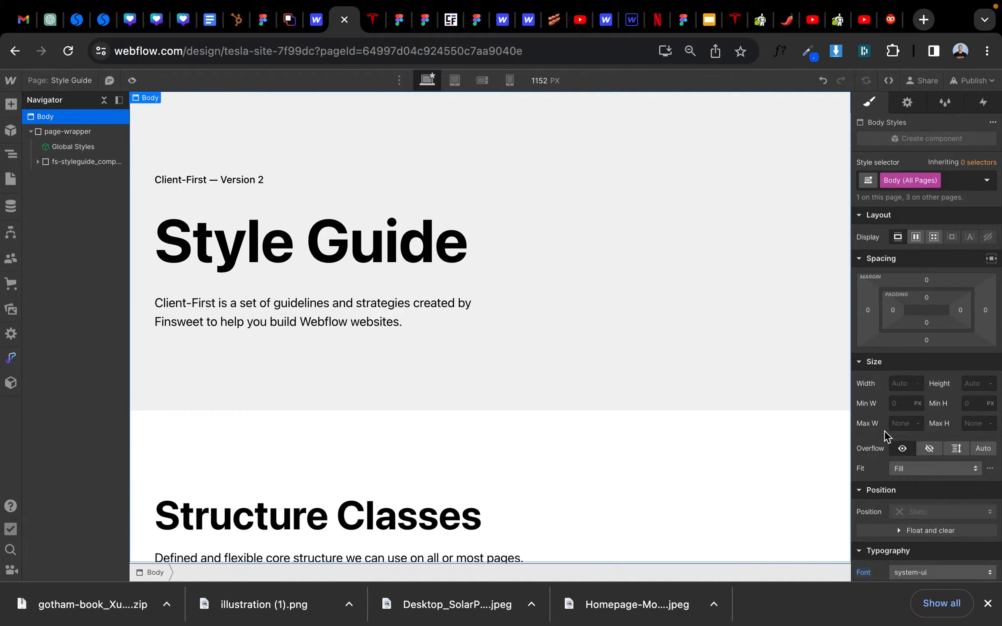
scroll(884, 433, down, 5)
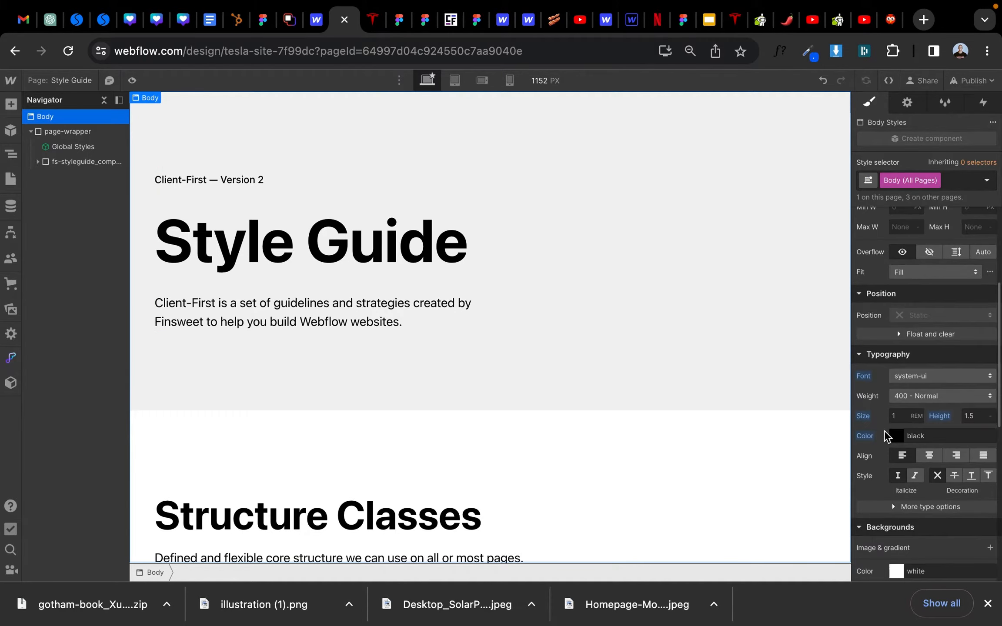
click(921, 376)
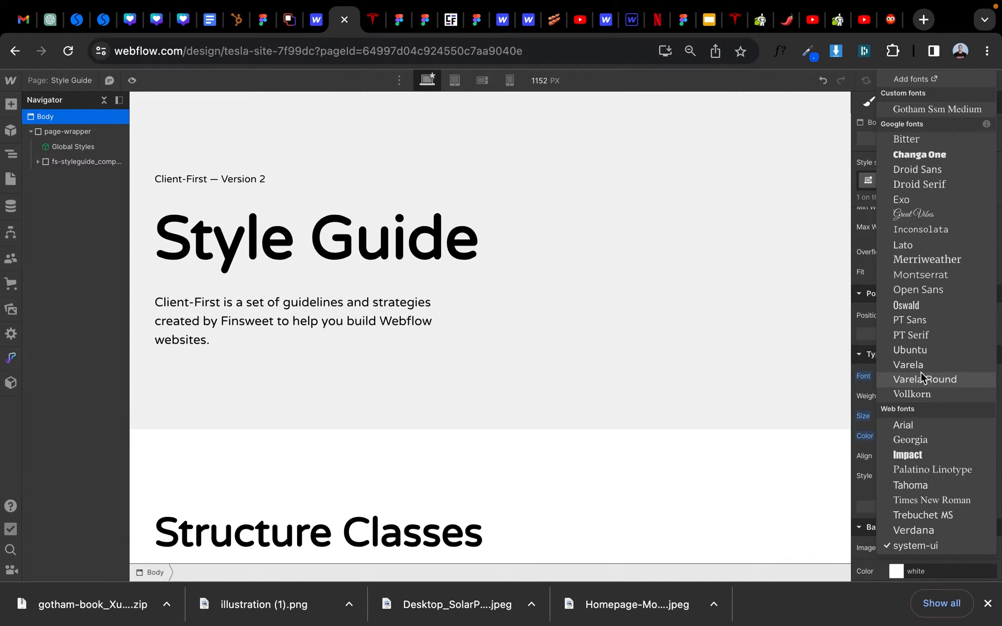
click(933, 108)
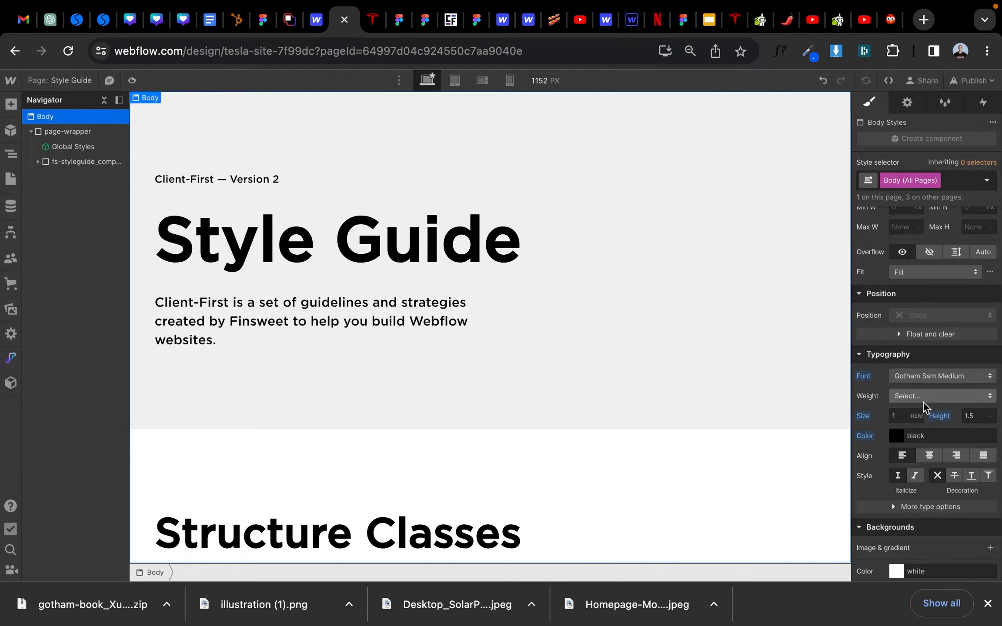
Step: Set the font size of the Body (All Pages) tag to 14/16, i.e. 0.875 rem
click(899, 416)
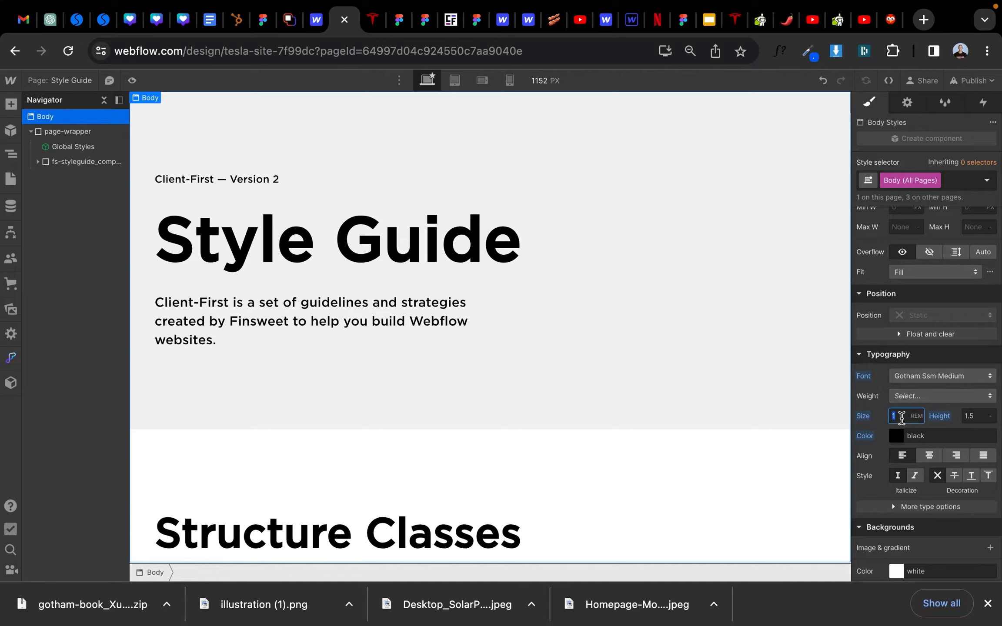
text(14/16)
key(Return)
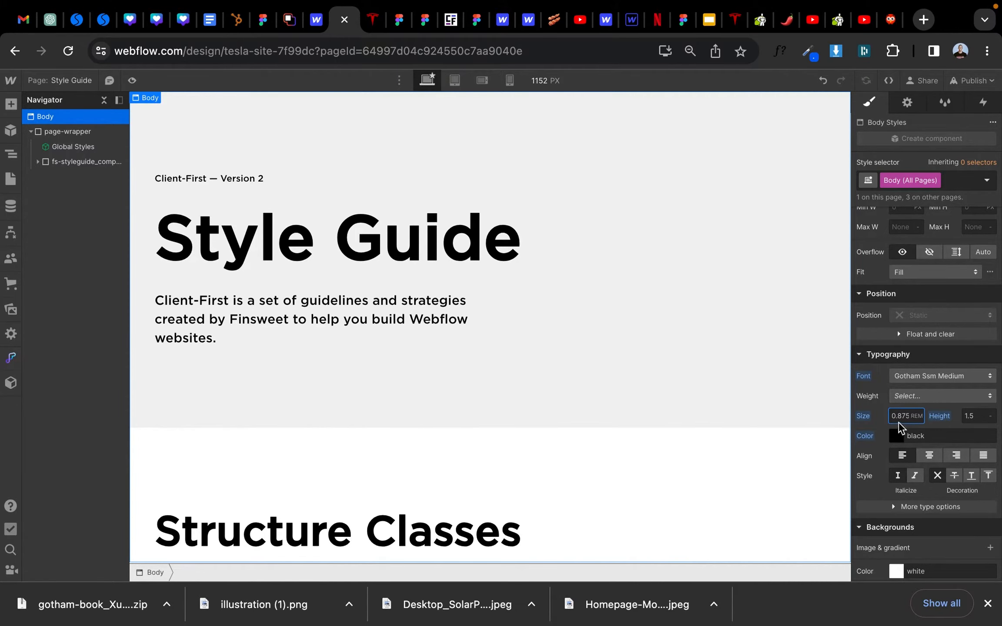
click(878, 428)
scroll(295, 259, down, 8)
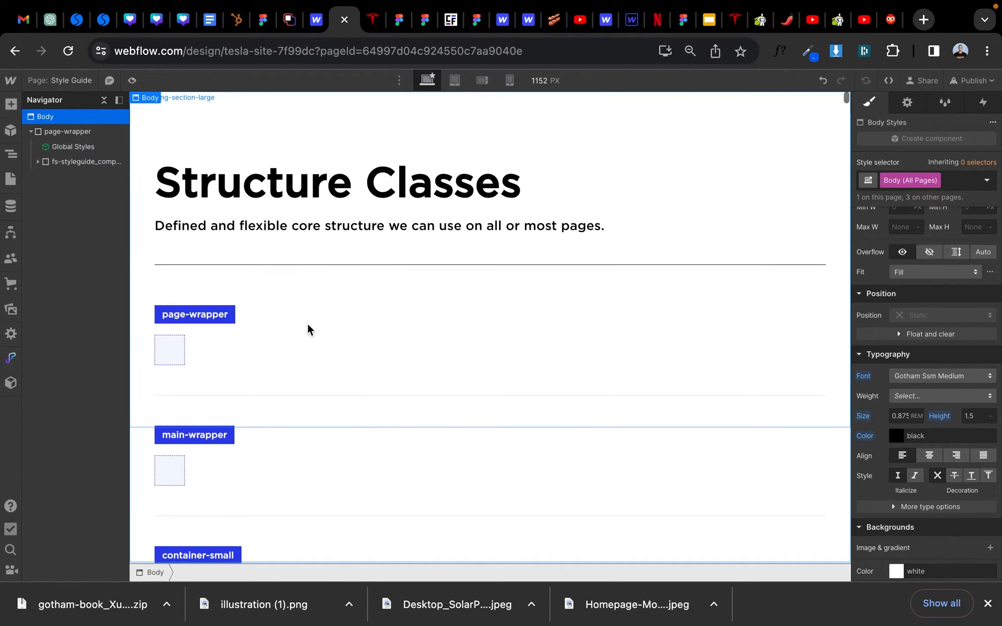
scroll(308, 325, up, 7)
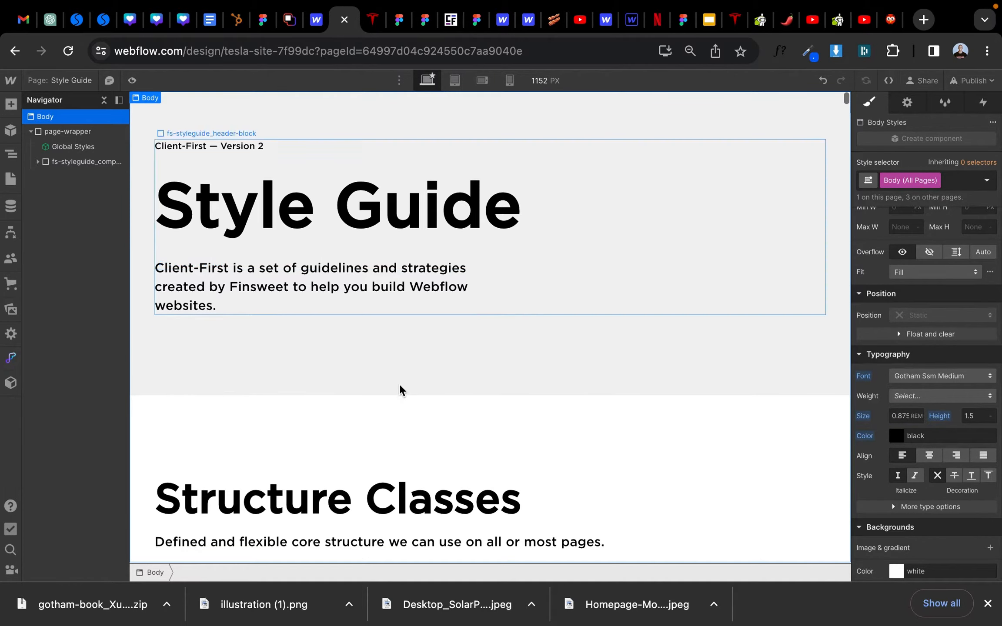
scroll(399, 382, down, 3)
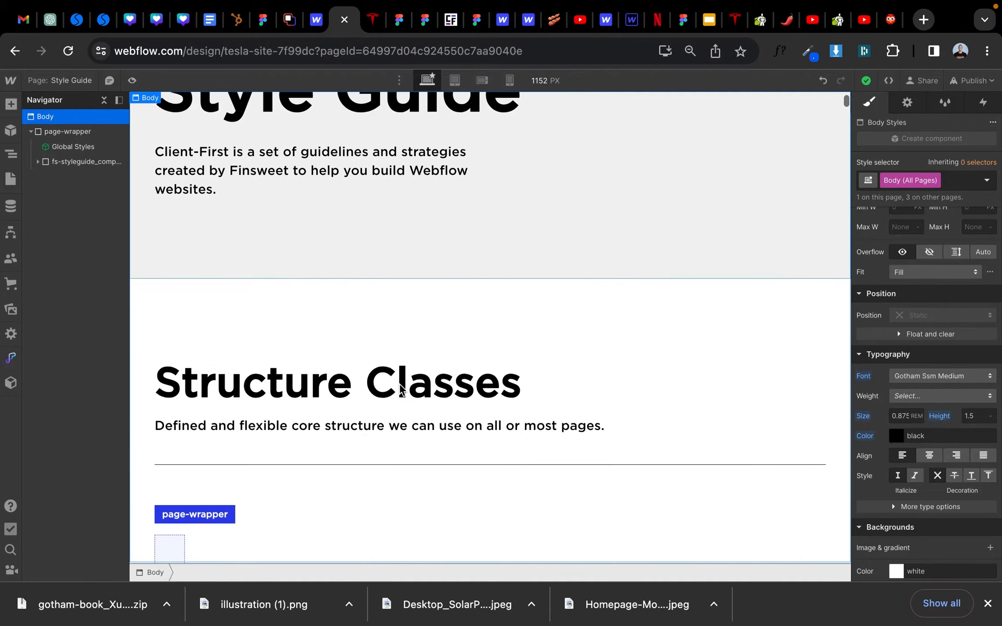
Step: Examine the Style Guide's Structure Classes section, covering the wrapper, container and padding classes
scroll(400, 380, down, 2)
click(405, 367)
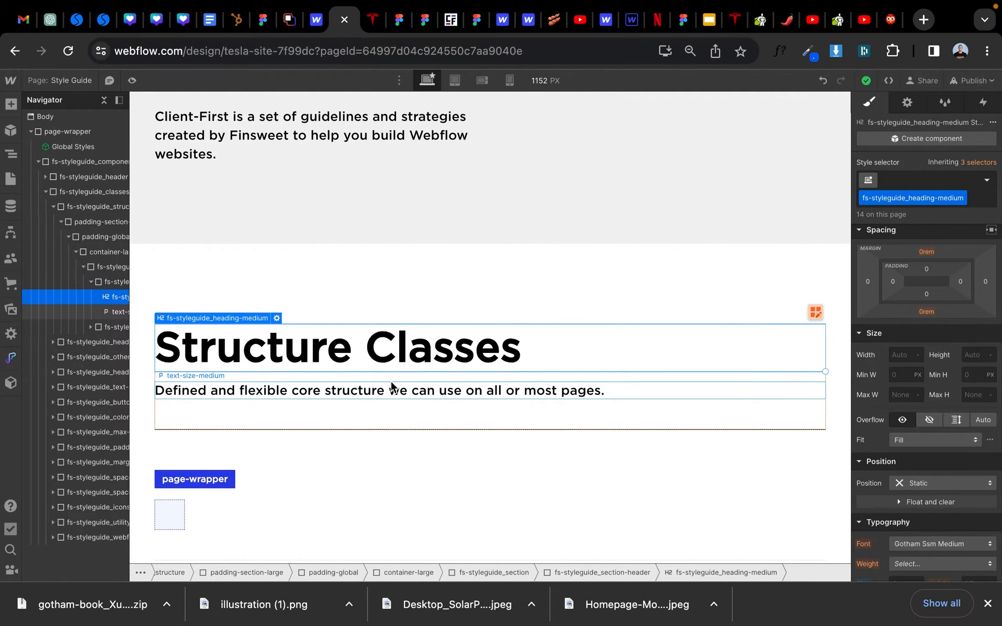
scroll(391, 383, down, 5)
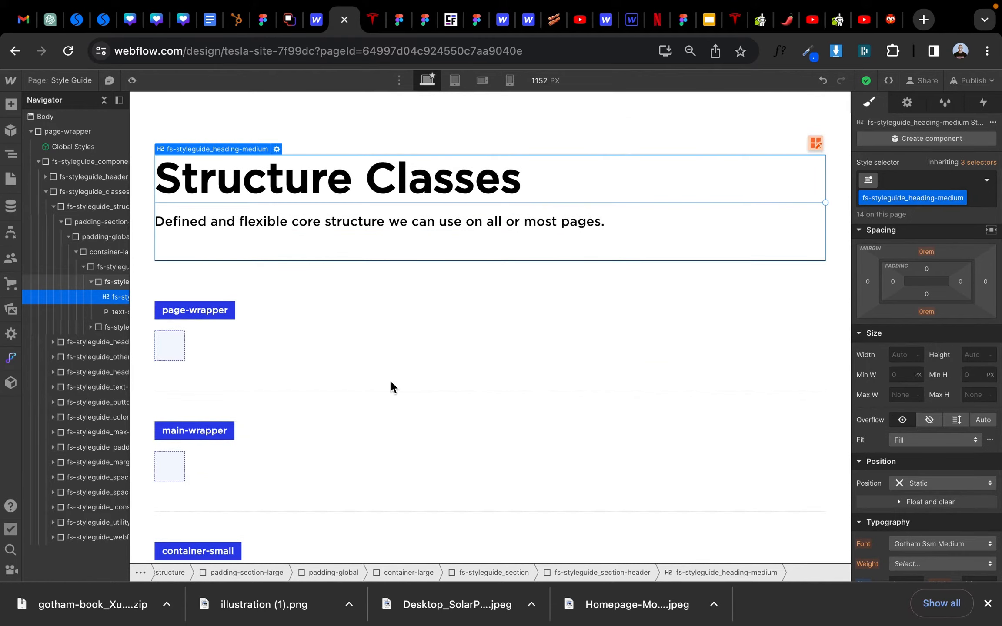
scroll(390, 383, down, 18)
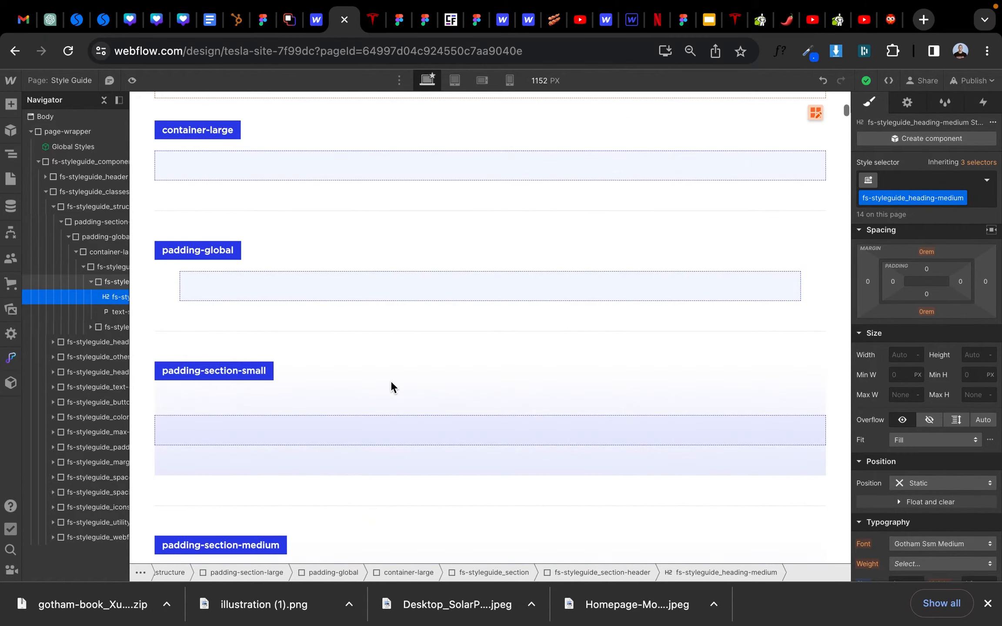
scroll(390, 381, up, 14)
scroll(391, 380, down, 5)
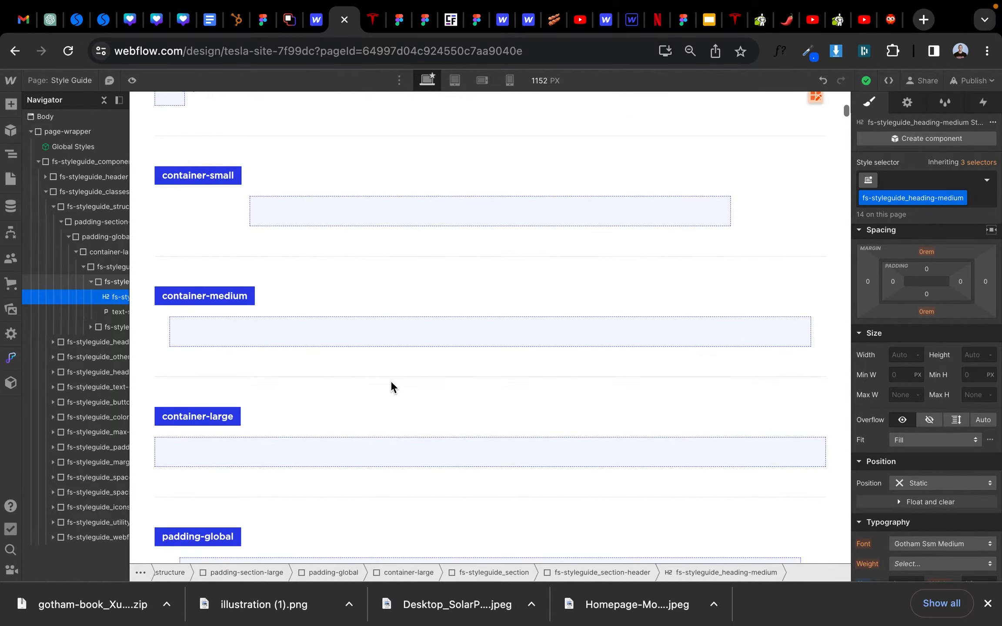
scroll(391, 386, up, 2)
scroll(391, 380, down, 6)
scroll(390, 380, up, 4)
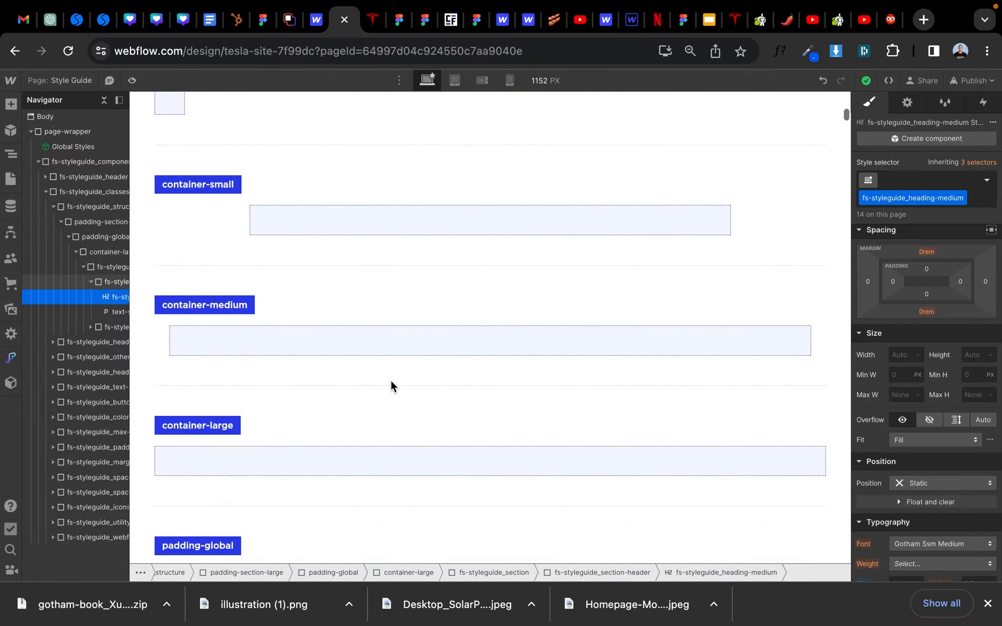
scroll(391, 380, down, 18)
scroll(390, 380, up, 14)
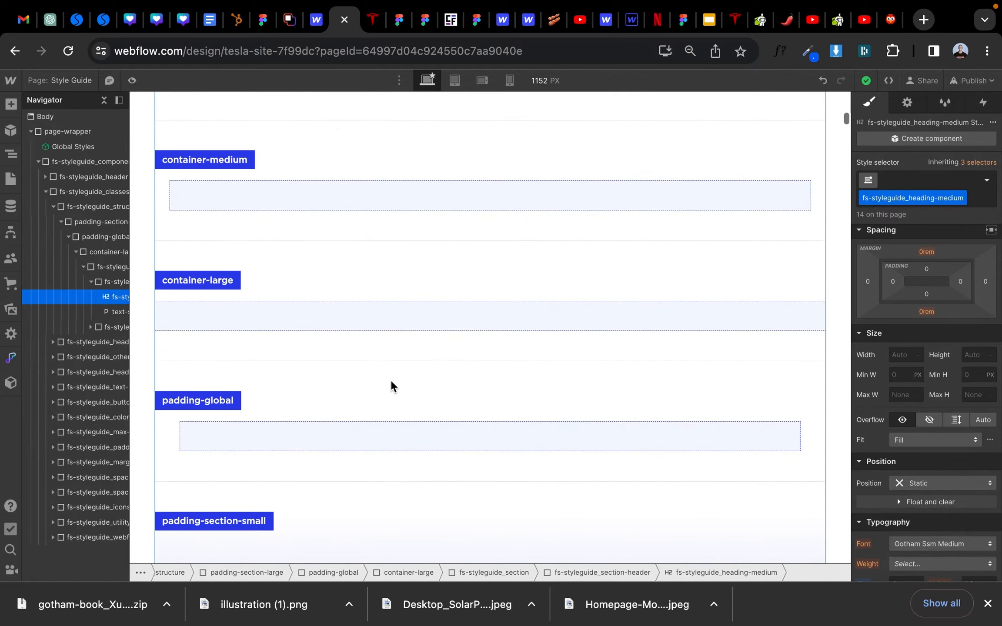
scroll(391, 380, down, 19)
scroll(390, 380, up, 14)
scroll(390, 380, down, 13)
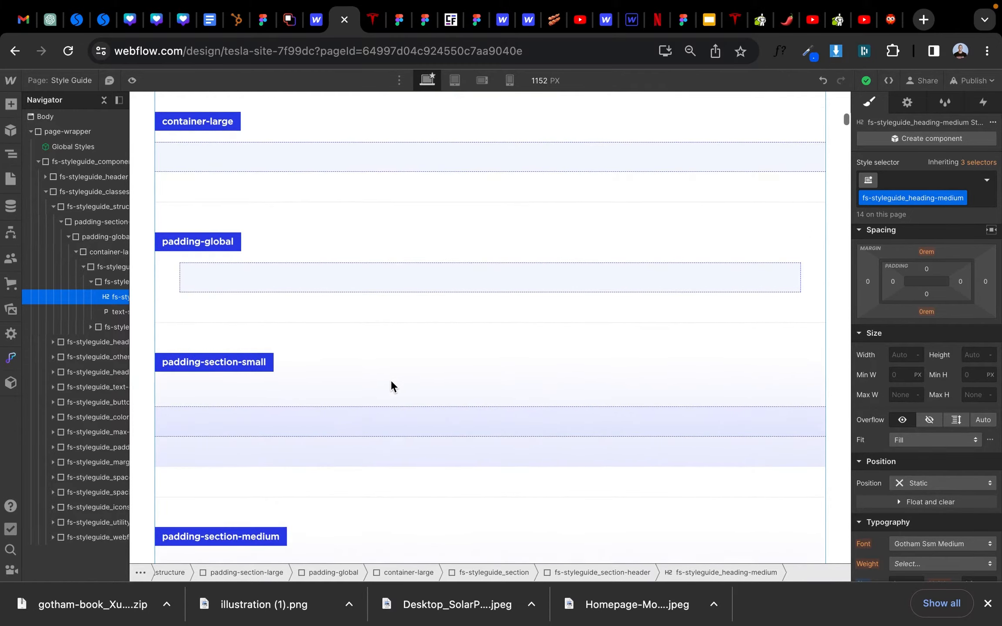
scroll(728, 94, up, 8)
scroll(848, 125, down, 1)
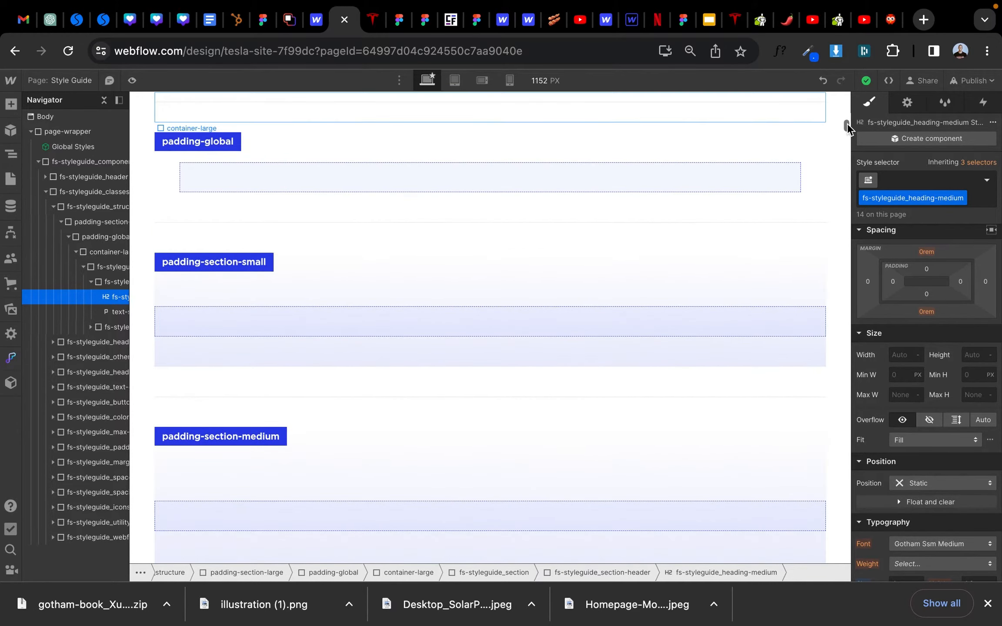
drag(847, 125, 850, 107)
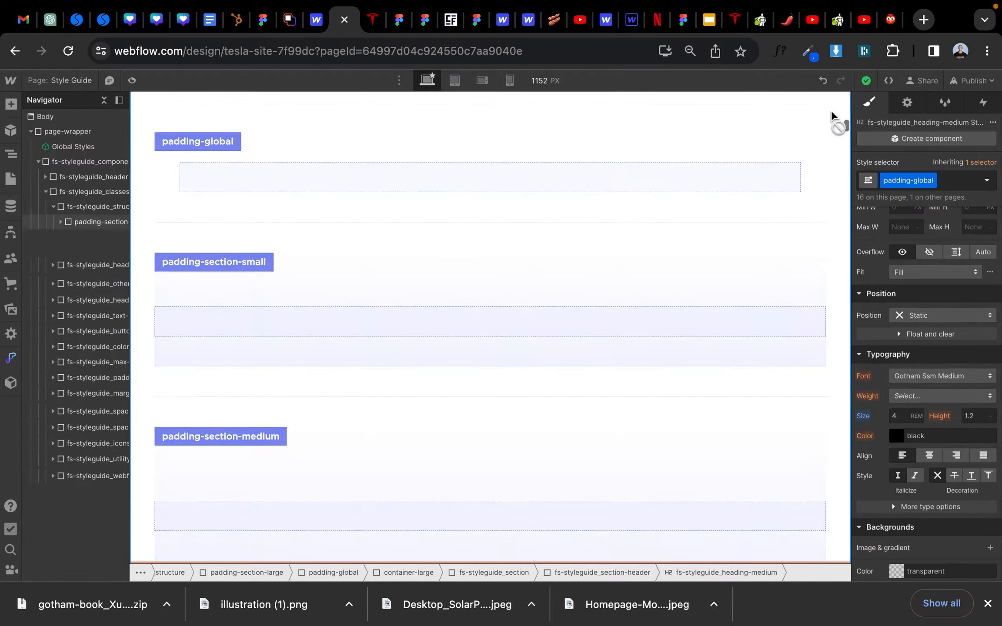
scroll(587, 218, up, 15)
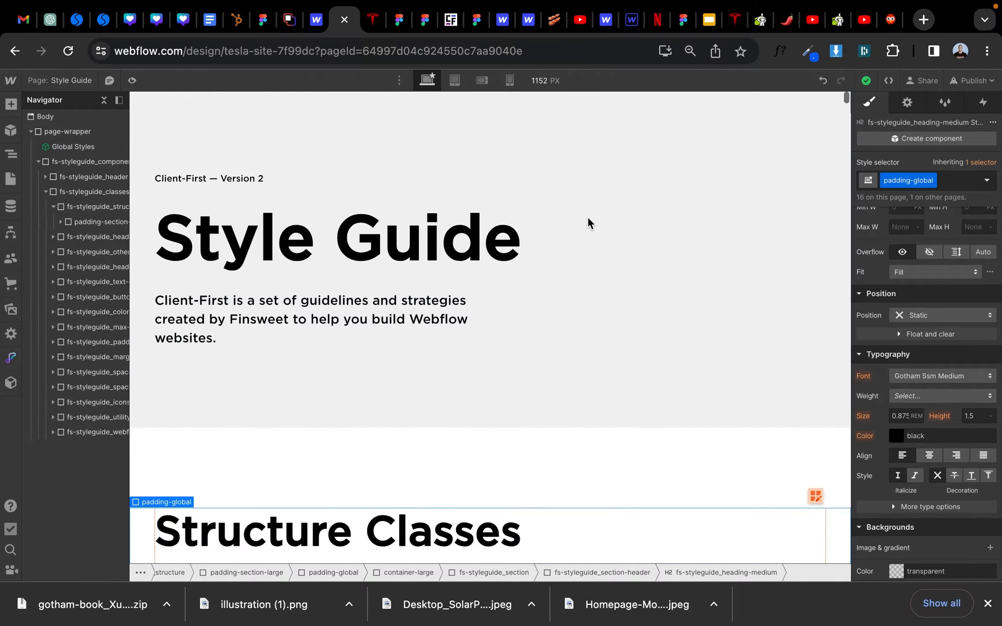
Step: Set the font size of the All H1 Headings tag to 40/16, i.e. 2.5 rem
scroll(587, 221, down, 3)
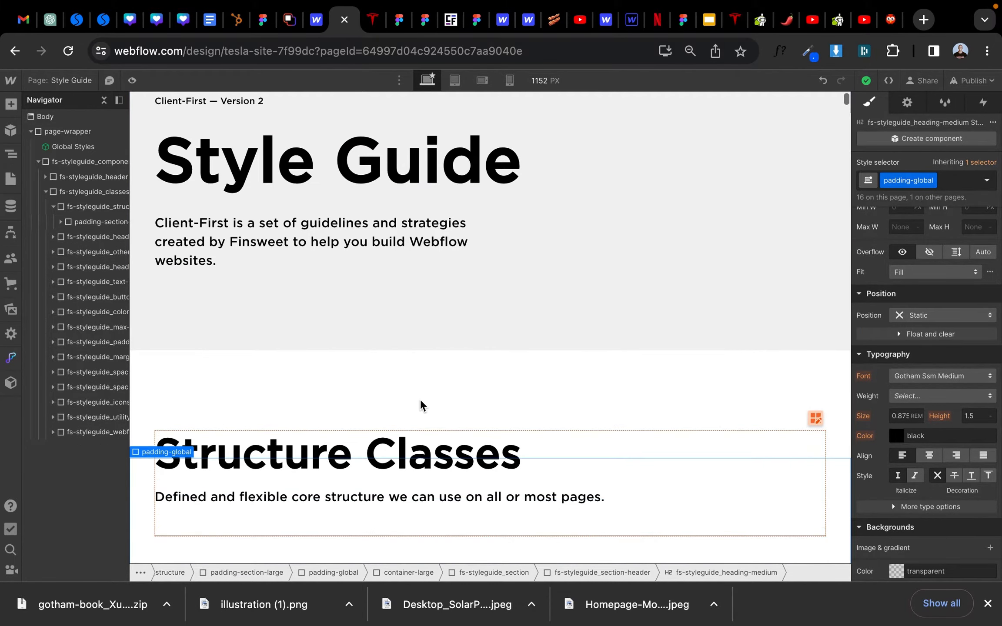
scroll(420, 405, down, 10)
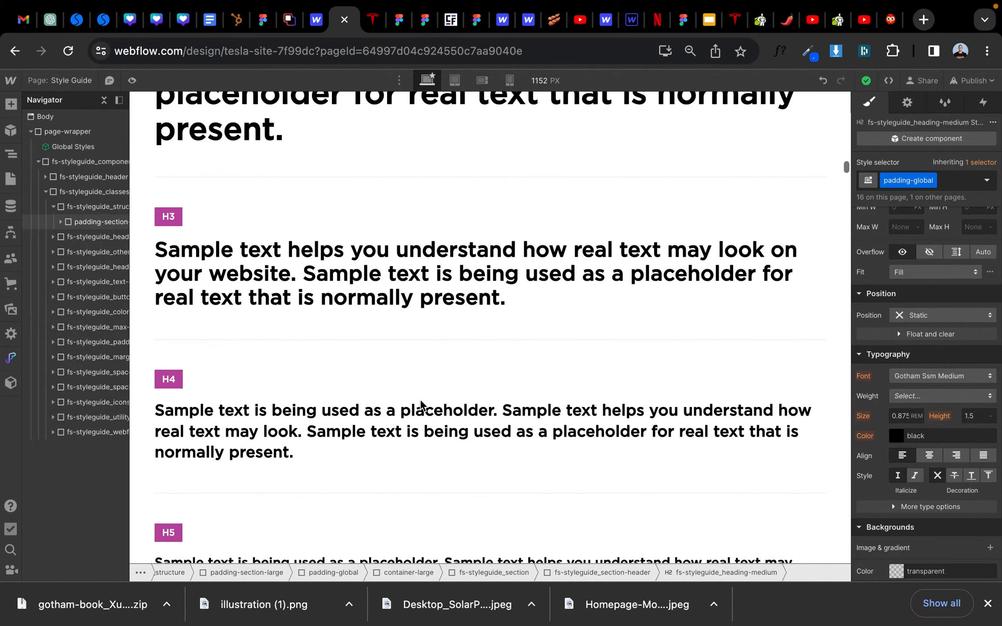
scroll(420, 404, up, 6)
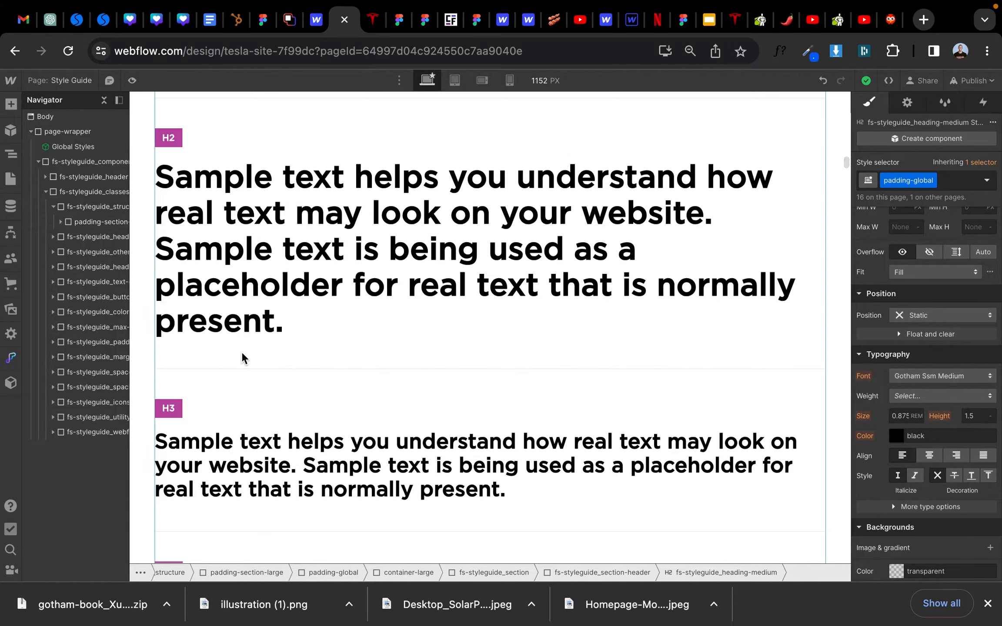
scroll(242, 358, up, 5)
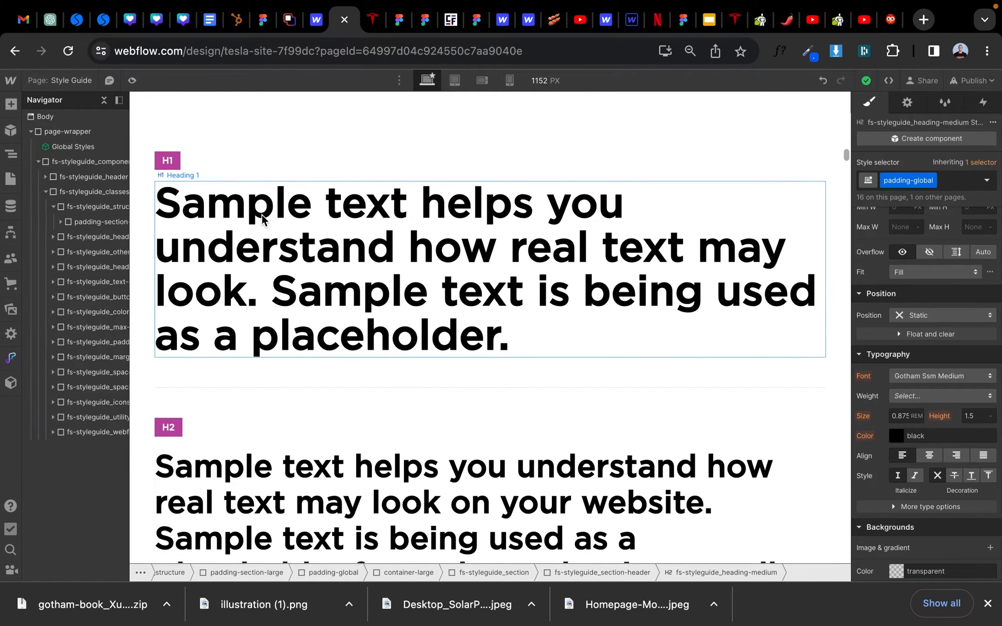
click(262, 219)
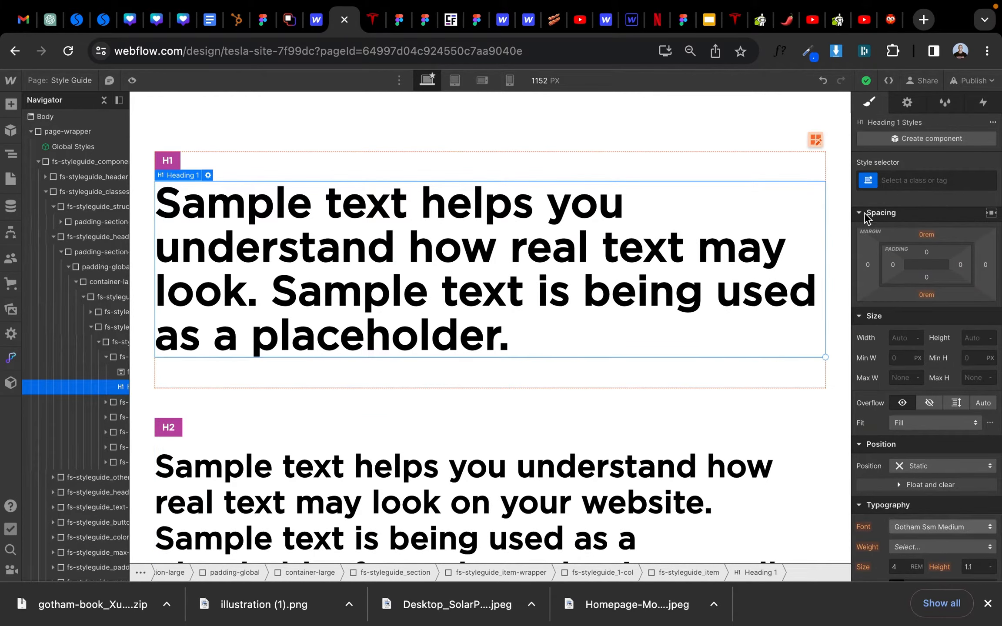
click(874, 182)
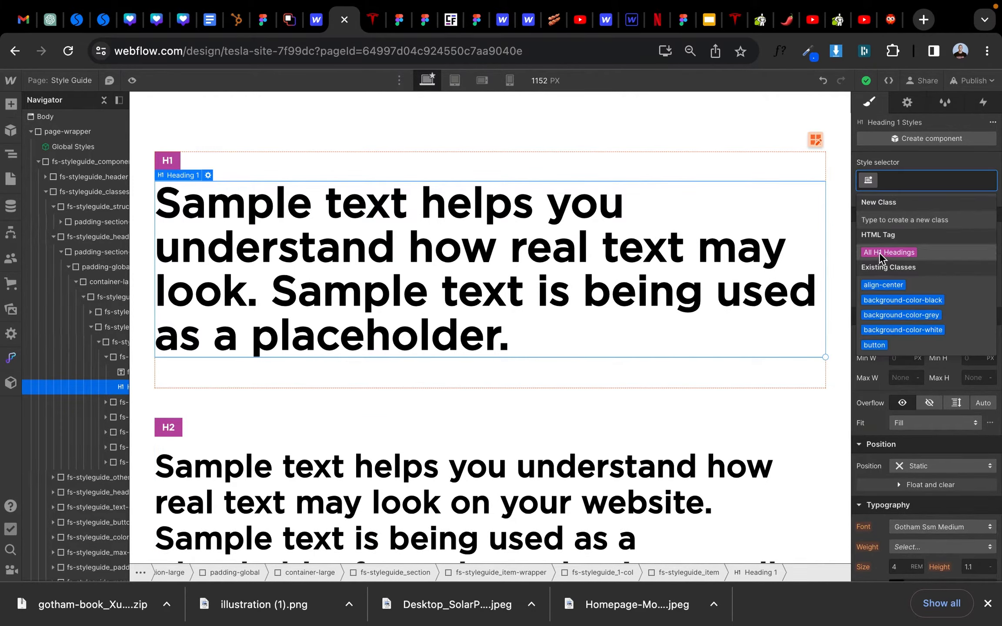
click(882, 253)
scroll(889, 491, down, 3)
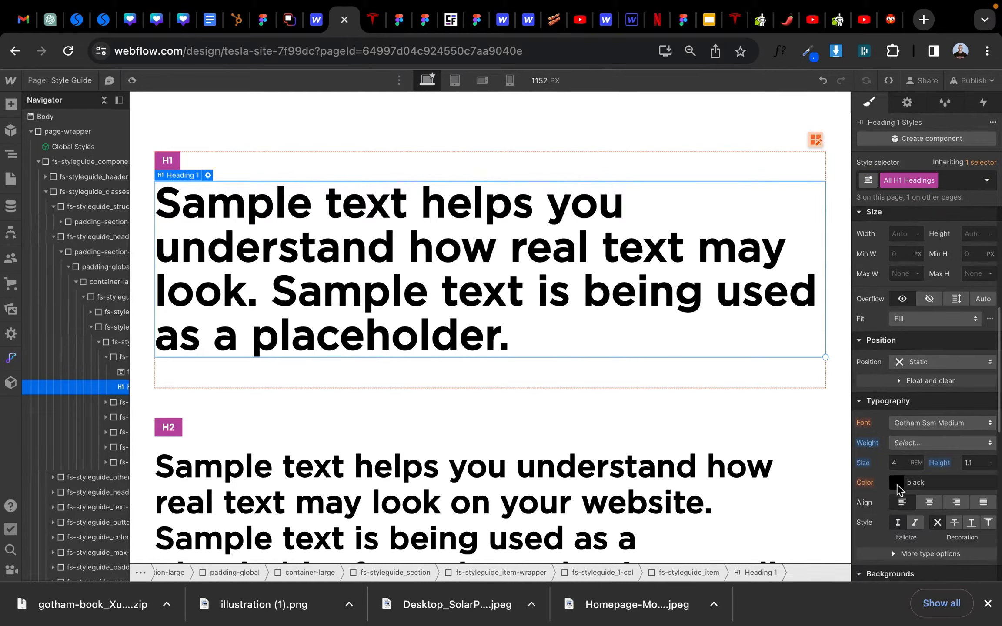
click(905, 463)
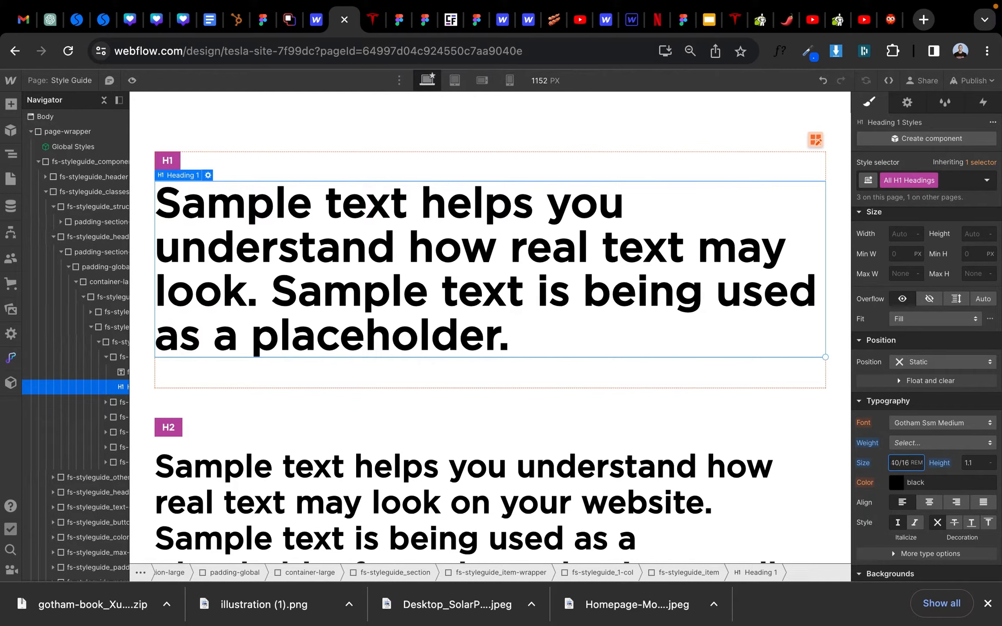
key(Return)
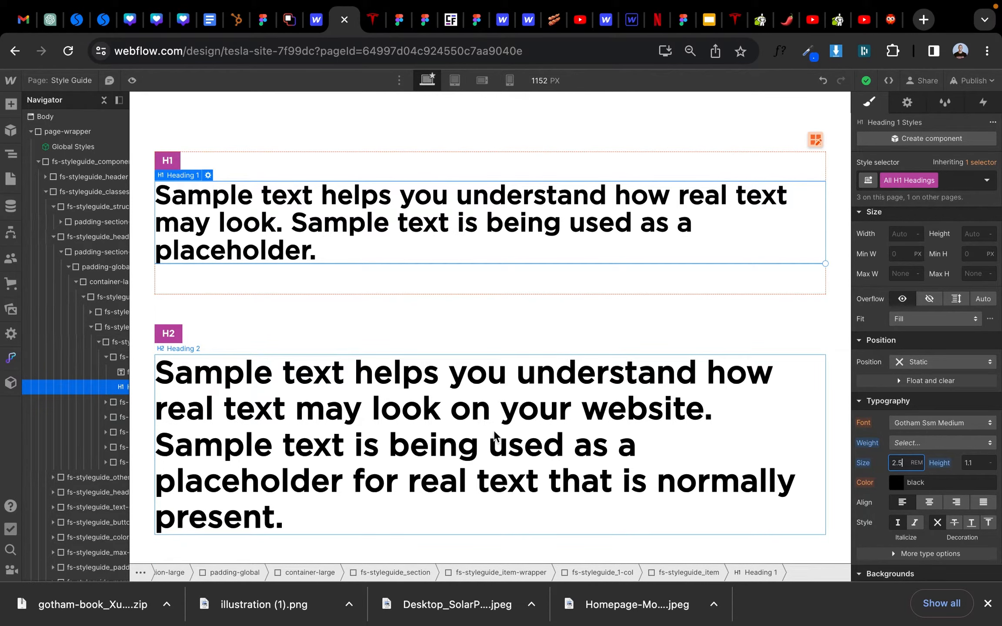
Step: Compare the sample text of the H2 to H6 heading tags, down to the Other HTML Tags section
scroll(454, 406, down, 5)
scroll(455, 396, up, 3)
scroll(455, 396, down, 4)
scroll(454, 396, up, 1)
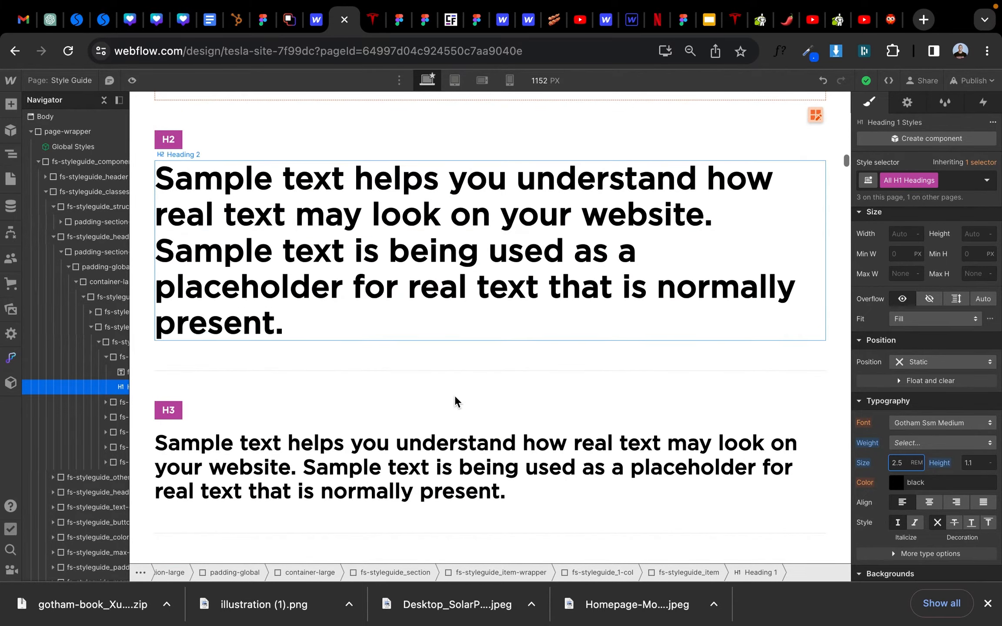
scroll(455, 402, down, 10)
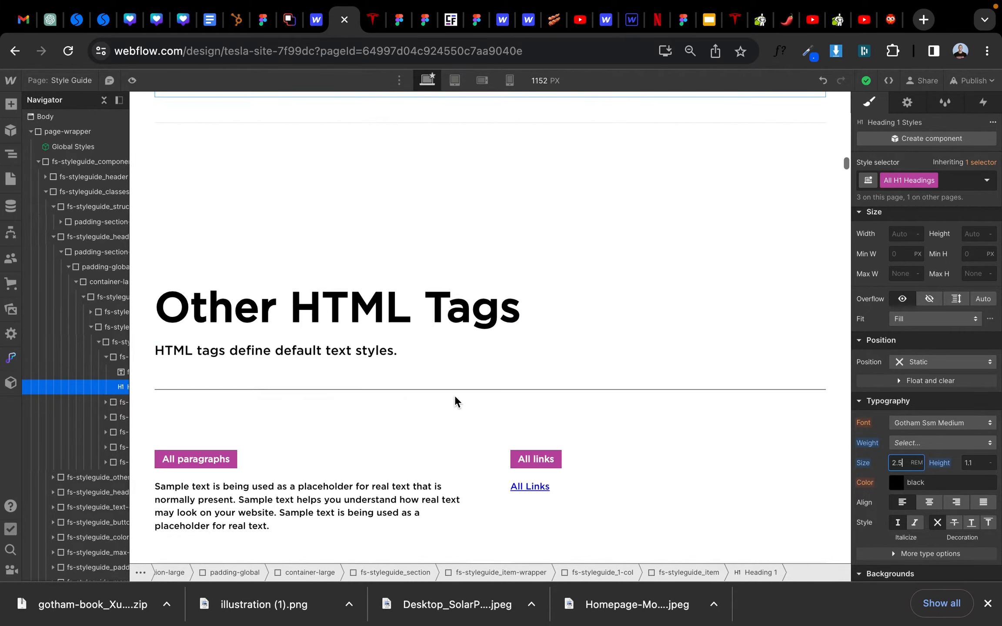
scroll(455, 401, up, 15)
scroll(455, 401, down, 6)
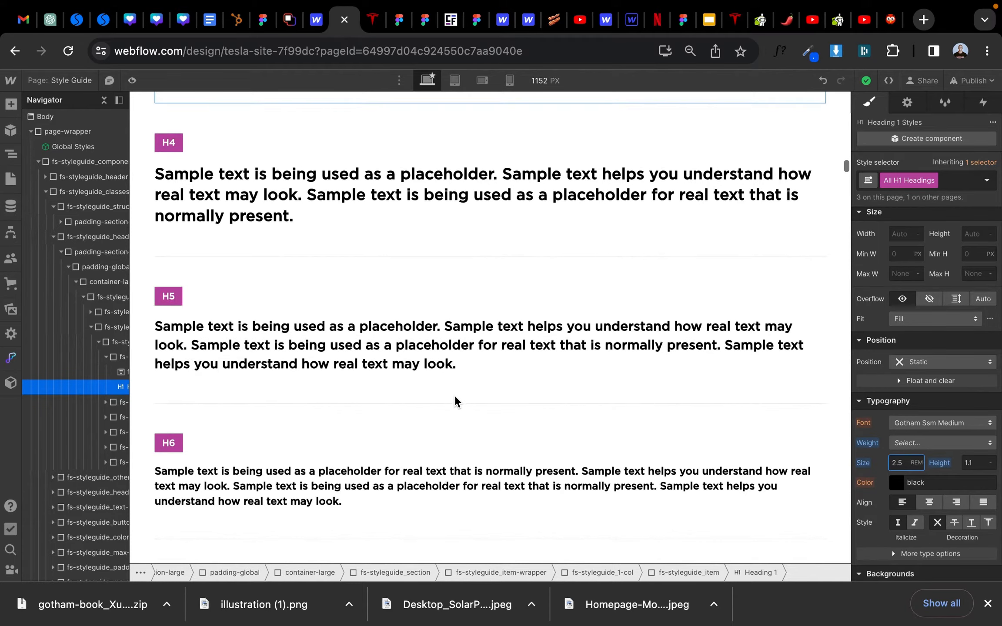
scroll(455, 401, up, 2)
scroll(455, 402, down, 8)
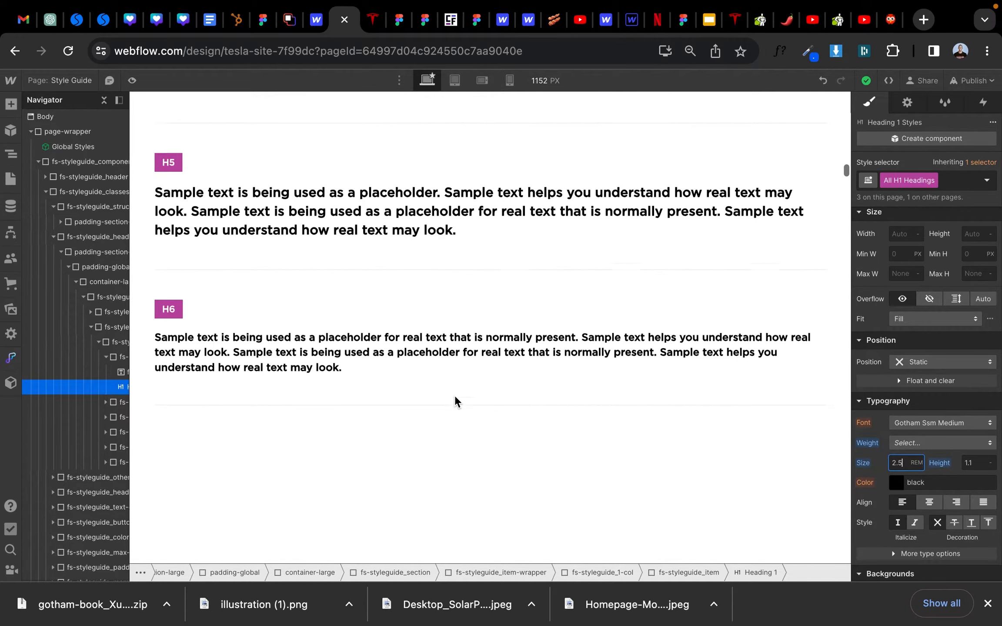
Step: Check the font weights available for the sample paragraph under All paragraphs, leaving its weight as is
scroll(454, 400, down, 5)
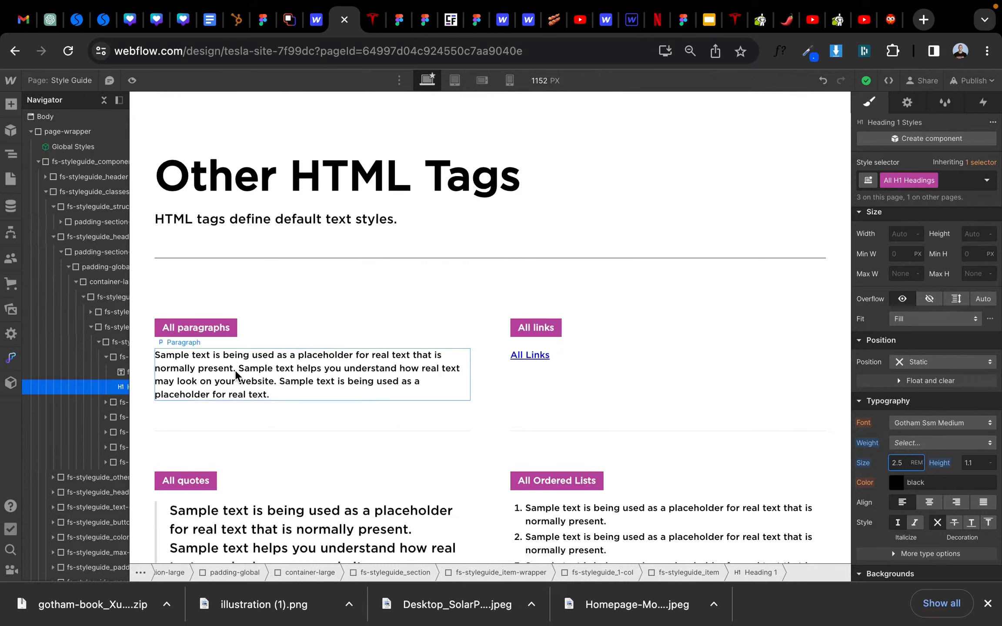
click(235, 369)
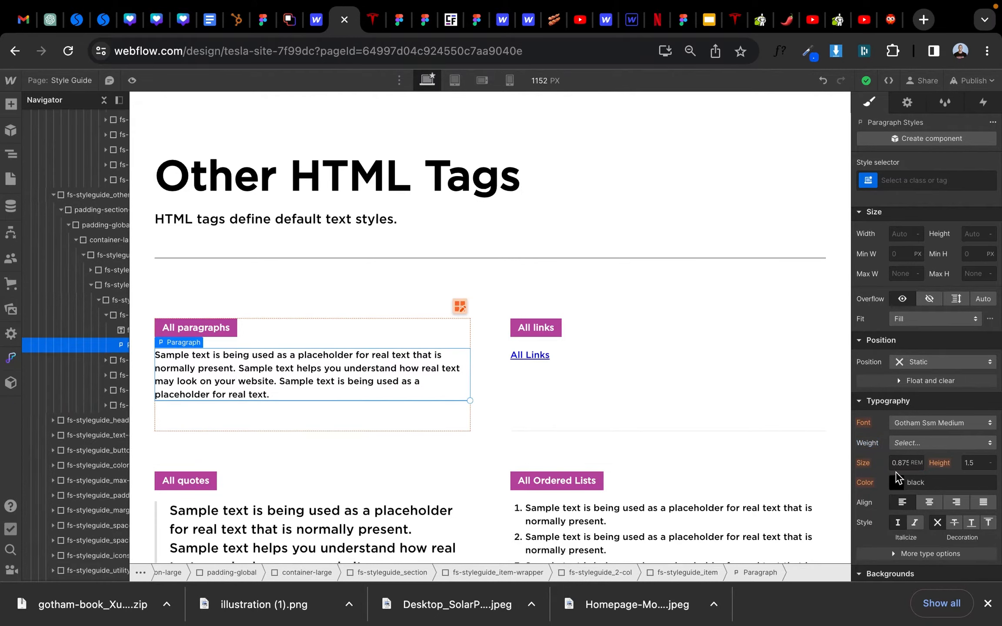
click(906, 443)
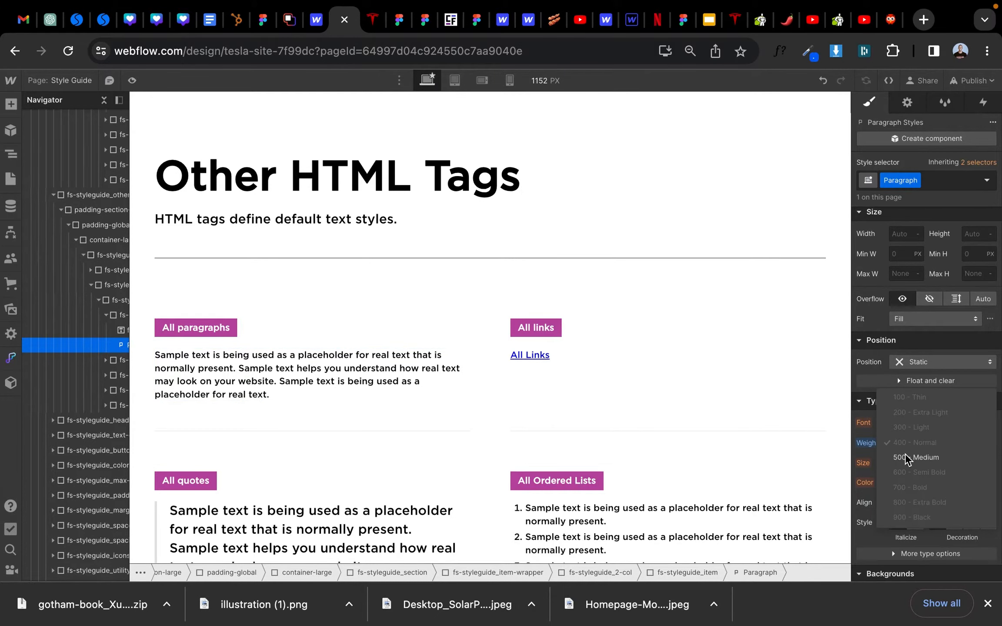
click(386, 401)
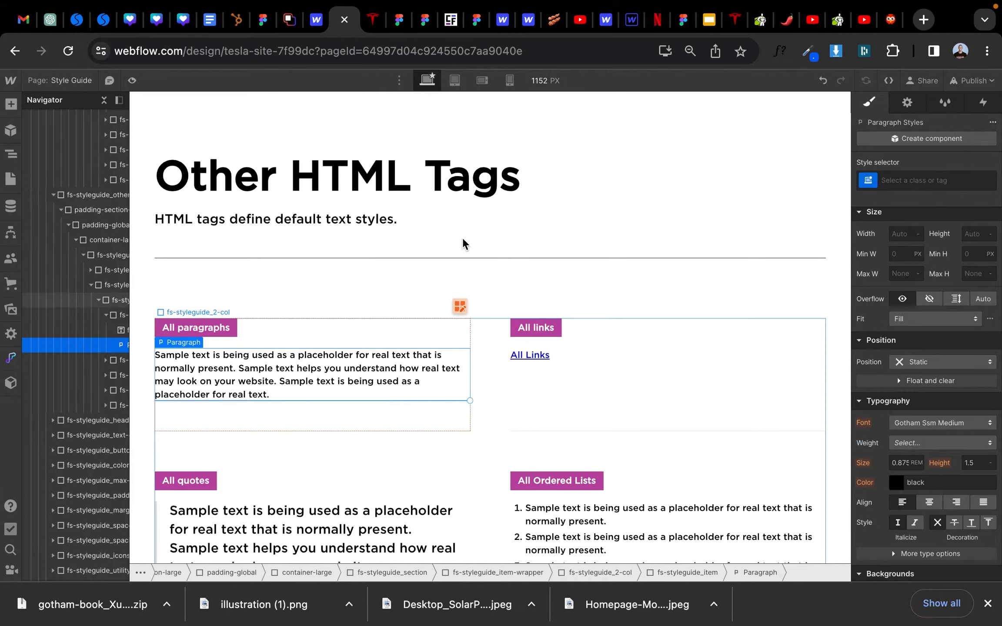
Step: Switch to the Tesla homepage and inspect the font weights of the text around the Custom Order button with WhatFont
click(373, 21)
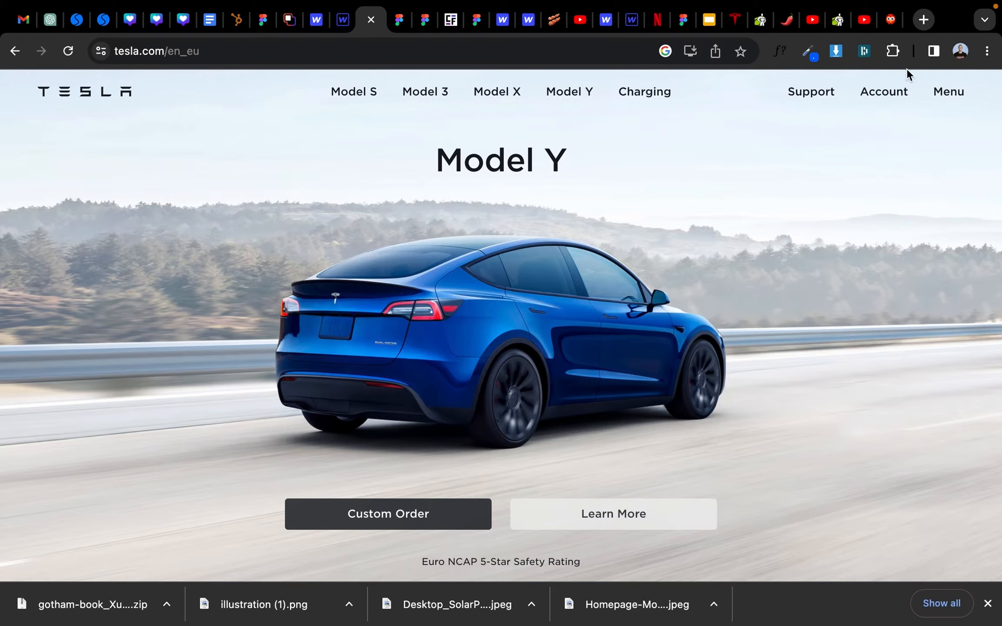
click(465, 525)
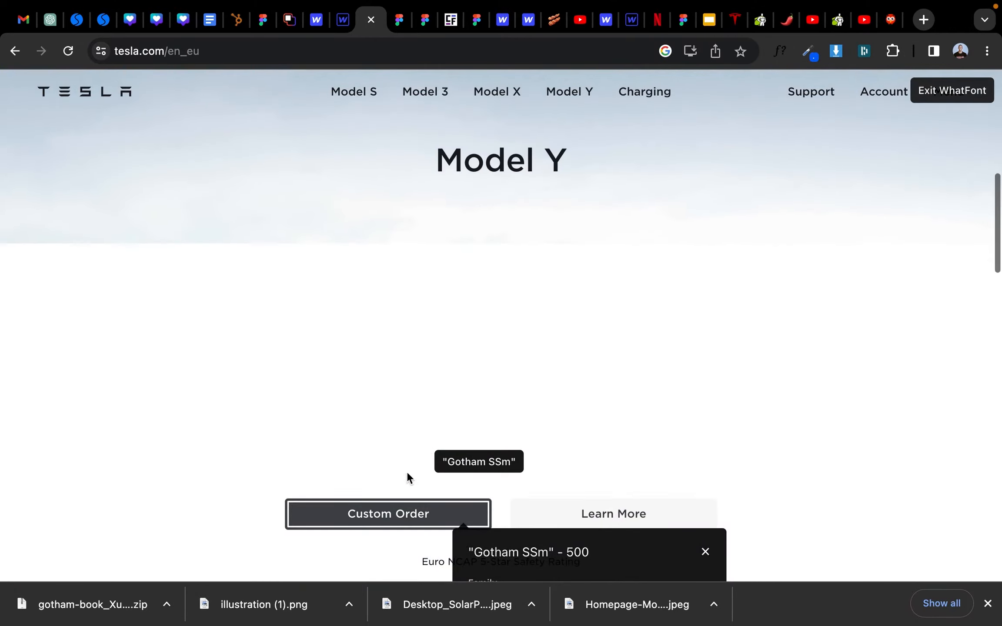
scroll(391, 487, down, 2)
click(340, 517)
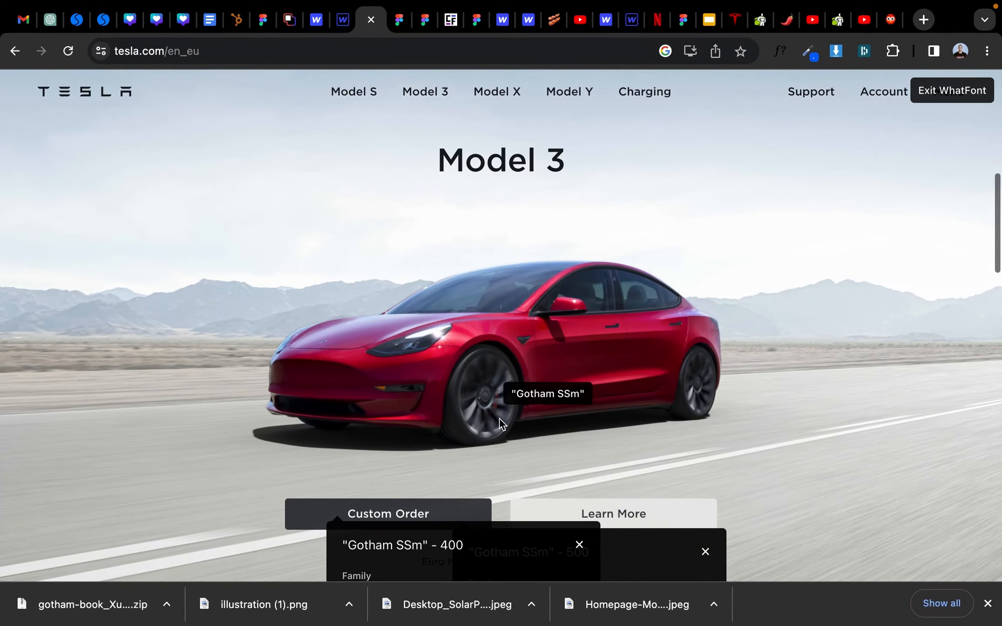
click(951, 90)
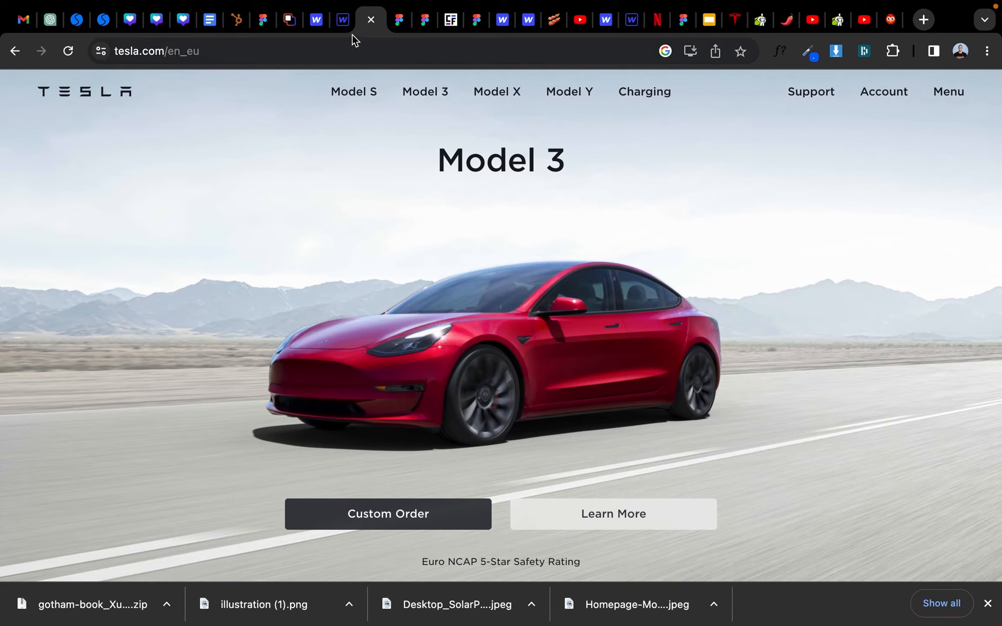
Step: Return to the Webflow Style Guide and review the Heading Styles and Text Classes sections, including the text sizes
click(346, 20)
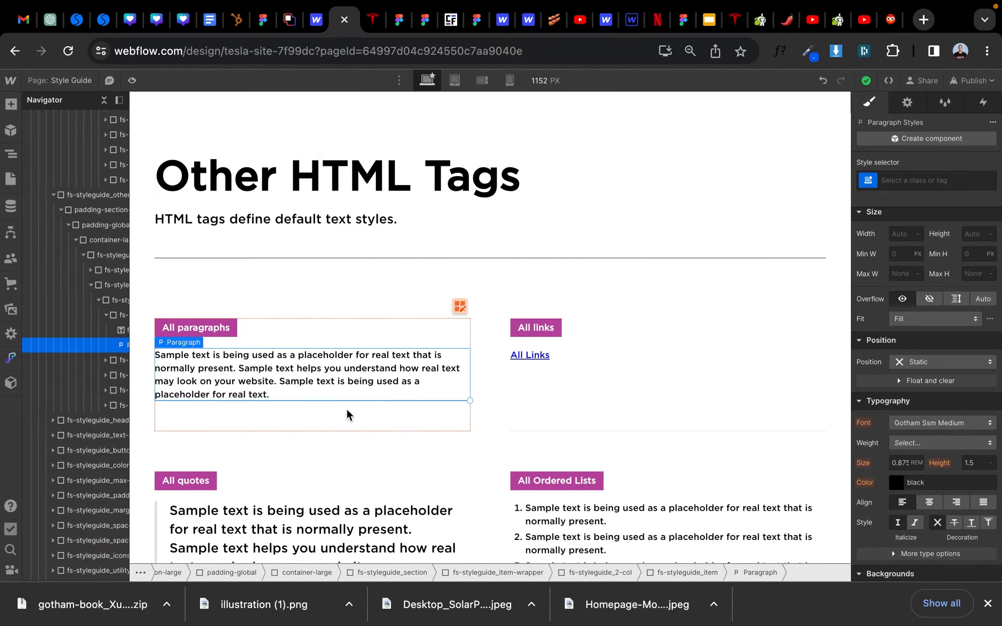
scroll(346, 408, down, 15)
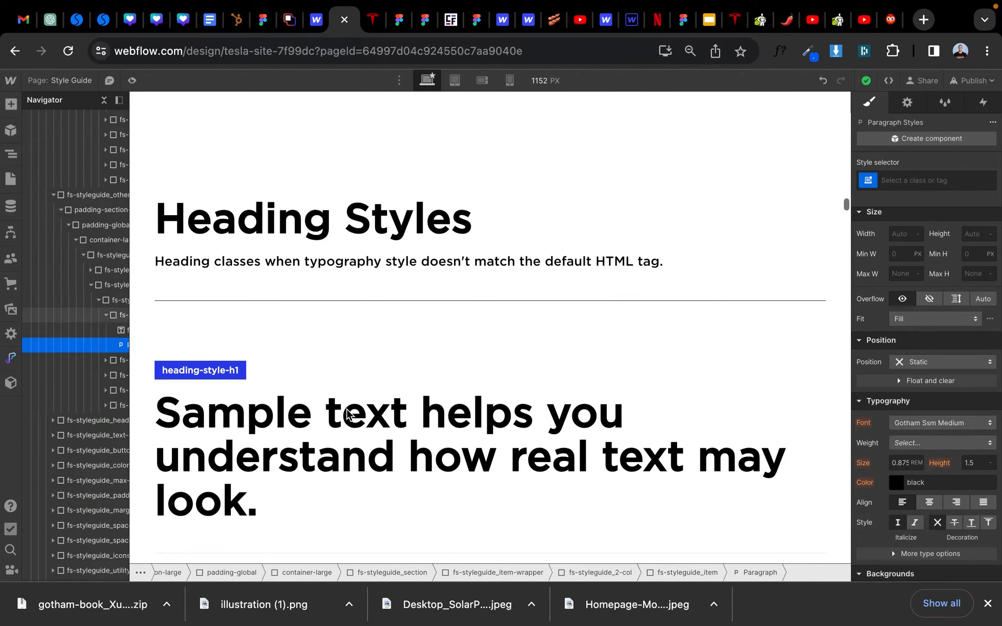
scroll(347, 414, down, 5)
scroll(346, 413, down, 10)
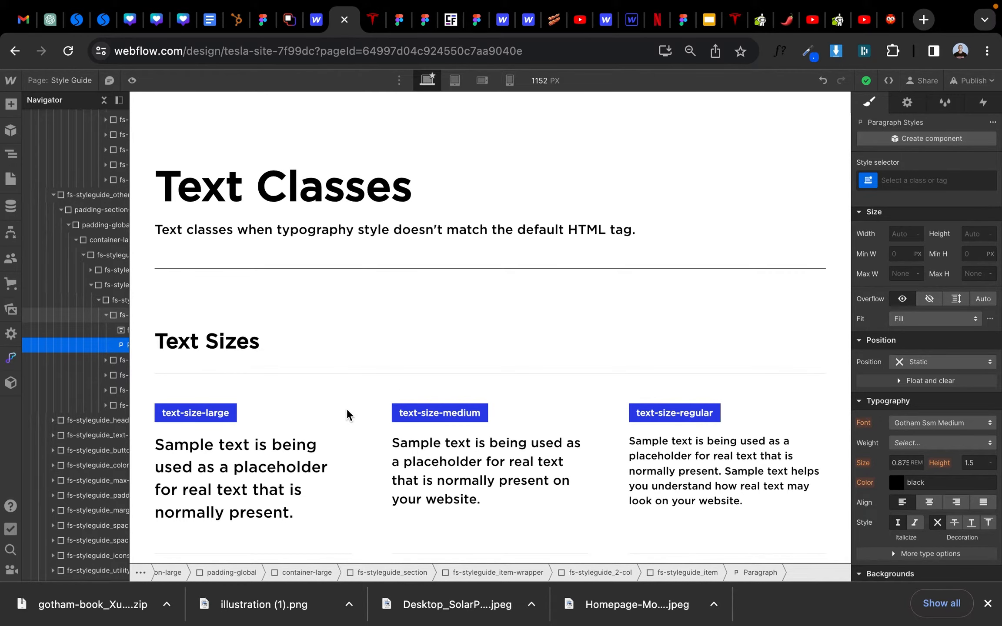
scroll(347, 411, down, 8)
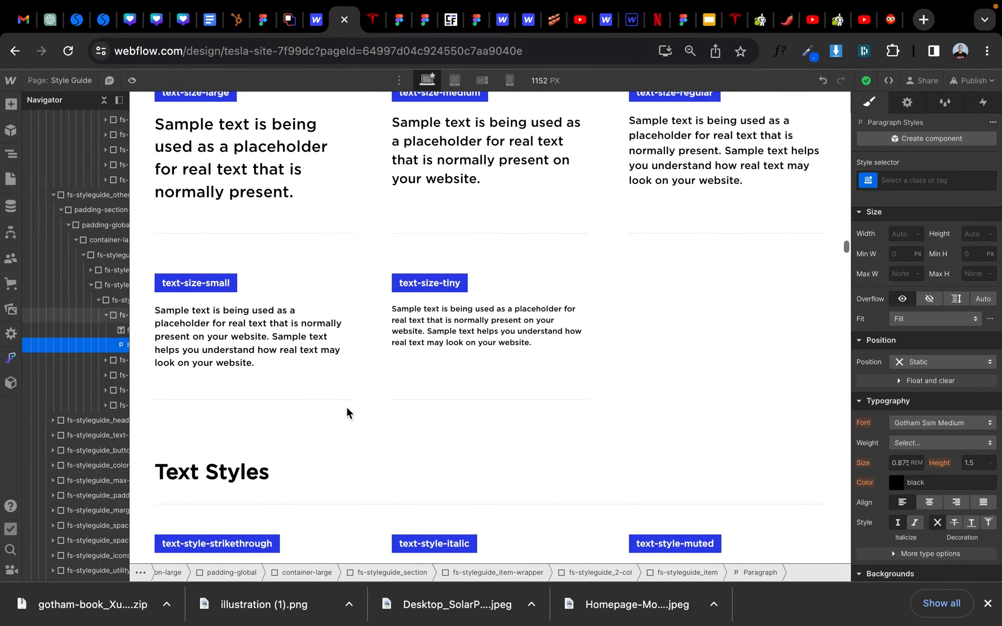
Step: Review the style guide's text styles, text weights and text alignments, down to the Buttons section
scroll(347, 413, down, 8)
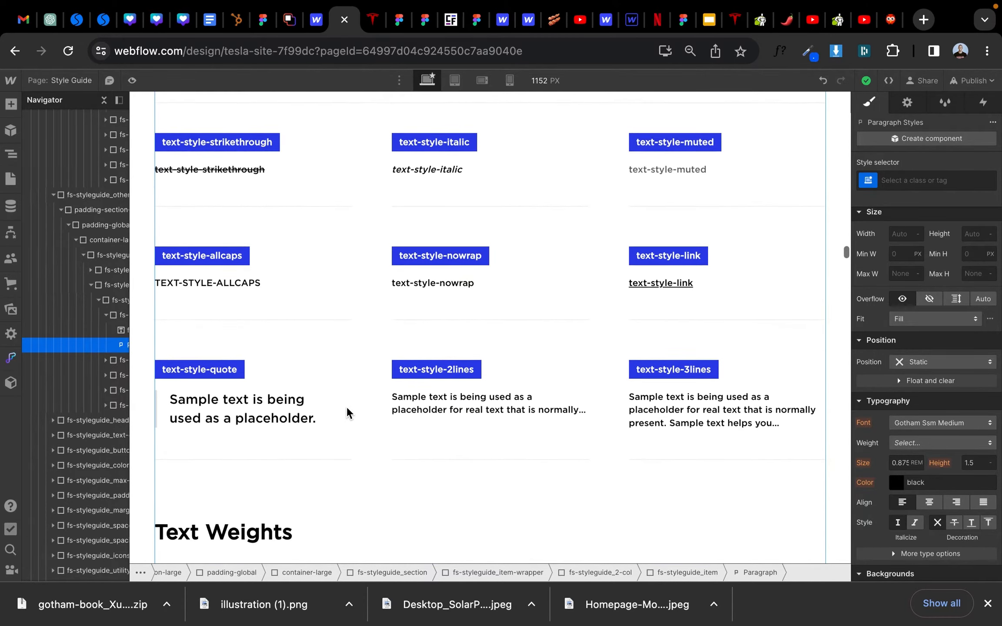
scroll(347, 413, up, 3)
scroll(346, 413, down, 8)
scroll(346, 413, up, 1)
scroll(346, 413, down, 8)
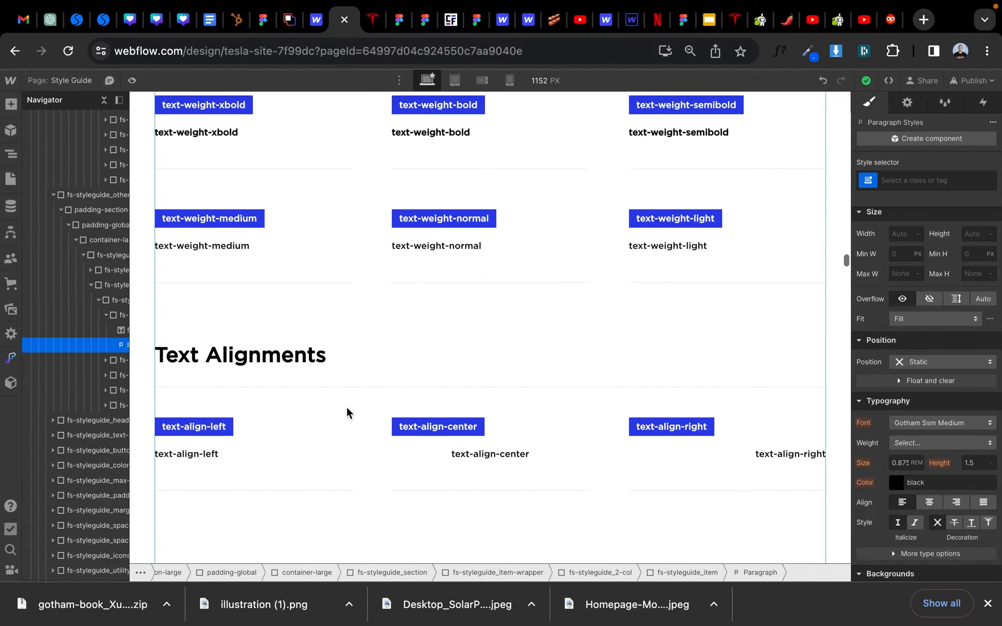
scroll(347, 412, up, 2)
scroll(347, 413, down, 5)
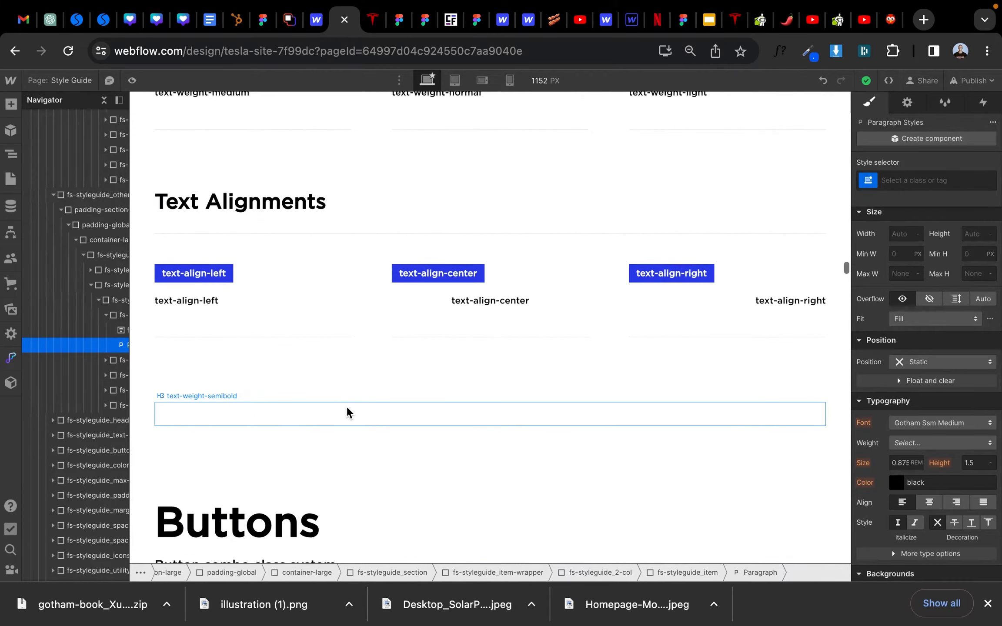
scroll(346, 412, up, 2)
scroll(347, 412, down, 5)
scroll(347, 412, down, 8)
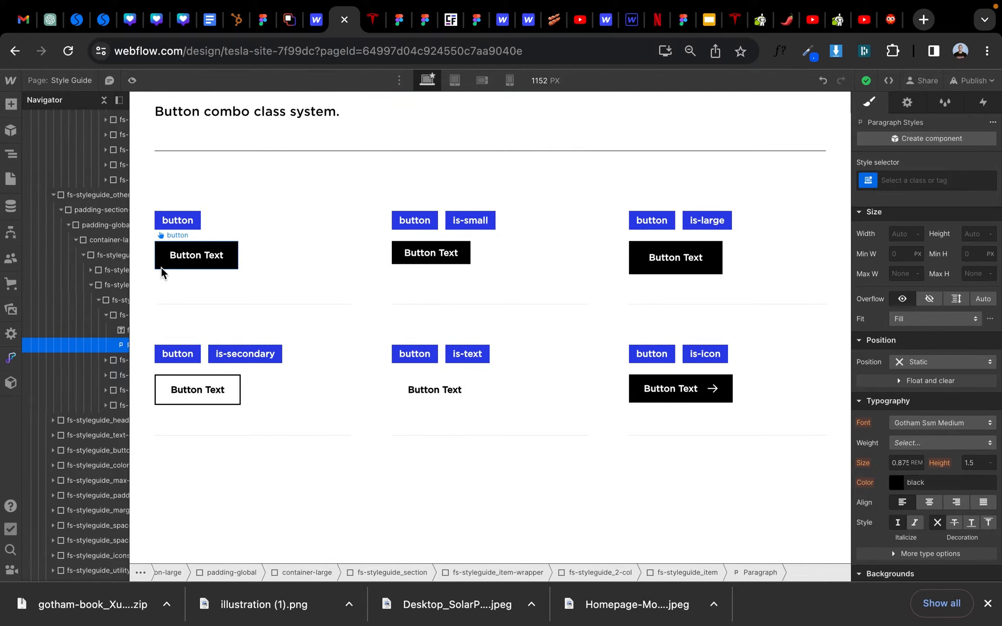
Step: Round the corners of the base button class in the Buttons section with a 6 px border radius
click(162, 268)
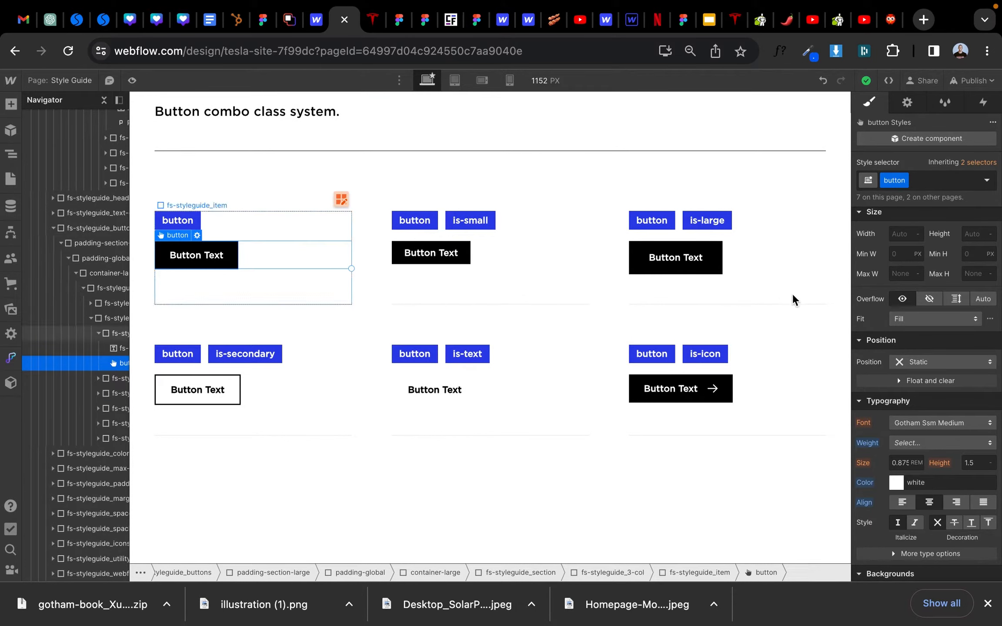
scroll(916, 574, down, 8)
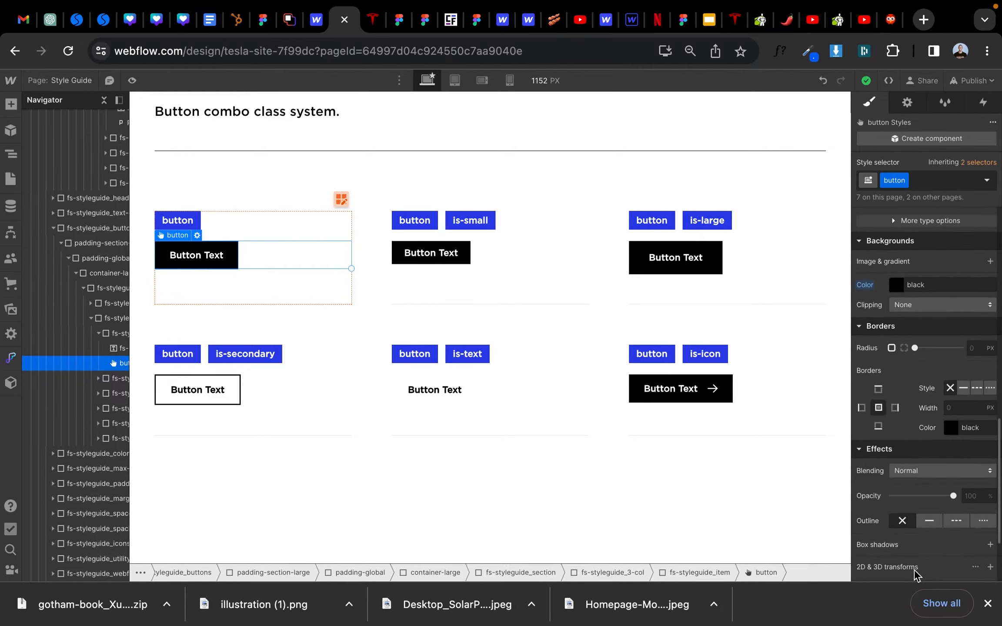
click(918, 348)
drag(918, 350, 928, 348)
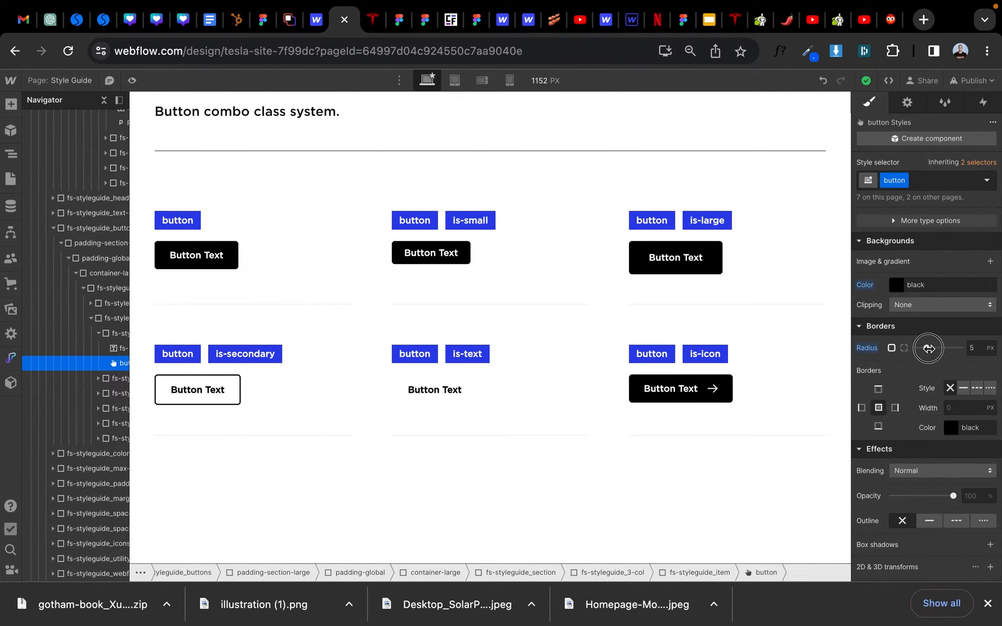
Step: Switch to the Tesla homepage and sample the dark background colour of the Custom Order button
click(372, 20)
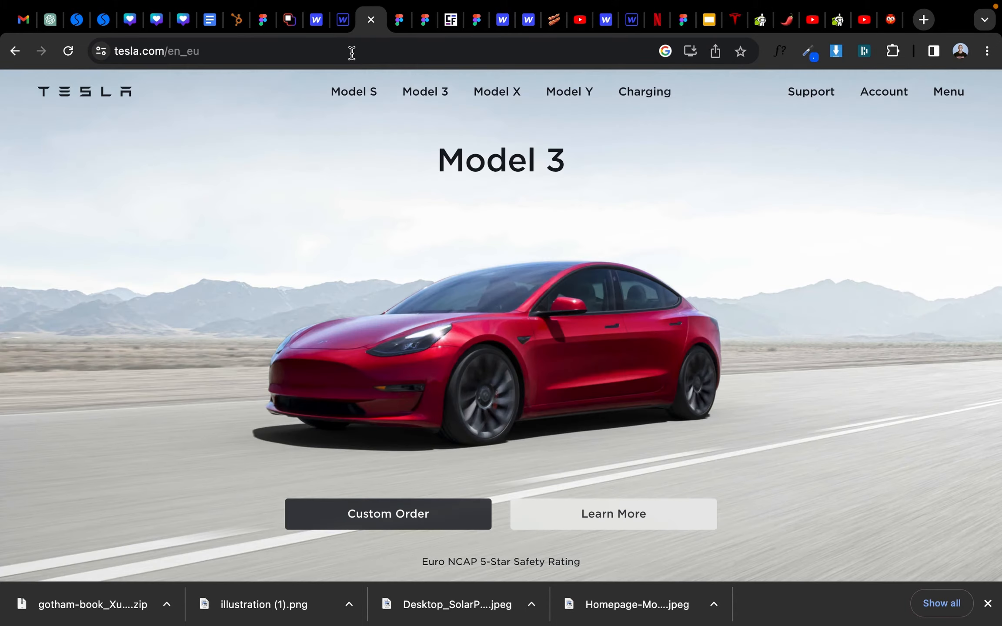
click(807, 54)
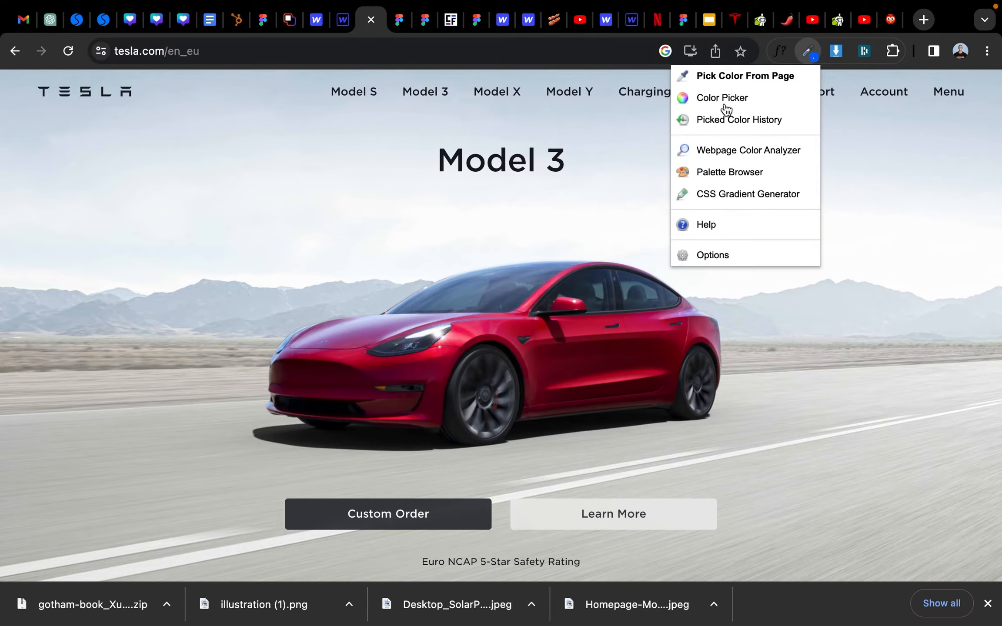
click(745, 78)
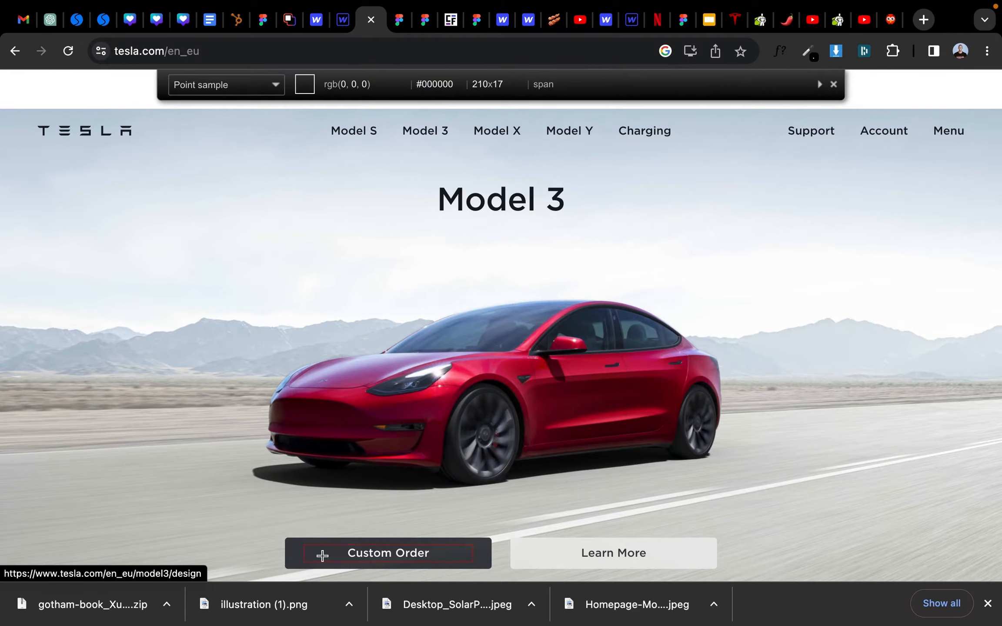
click(300, 558)
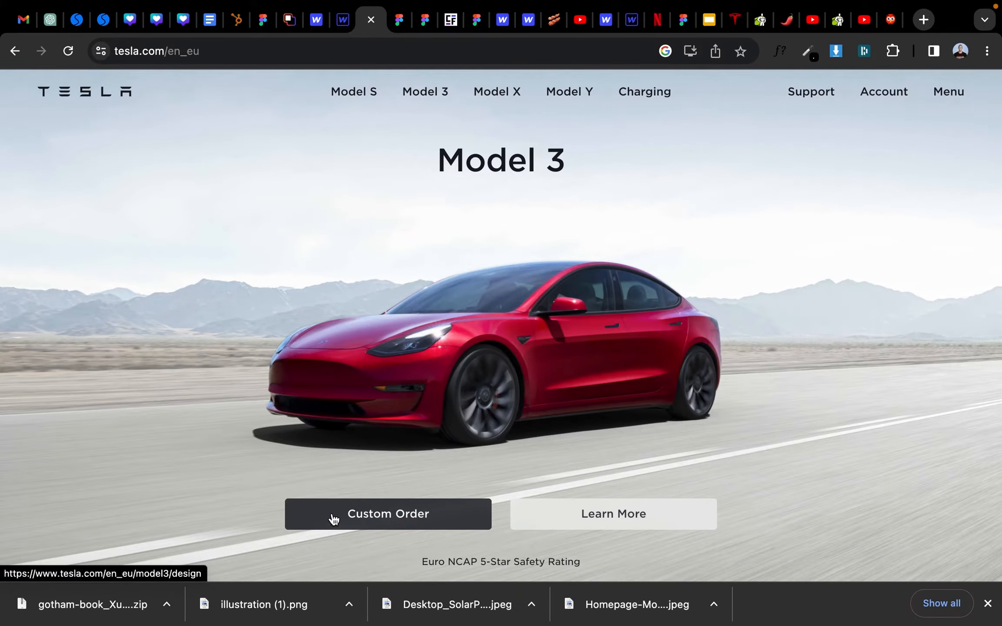
Step: Open the sampled colour in the extension's Color Picker and copy its hex code, 3a3d40
click(835, 51)
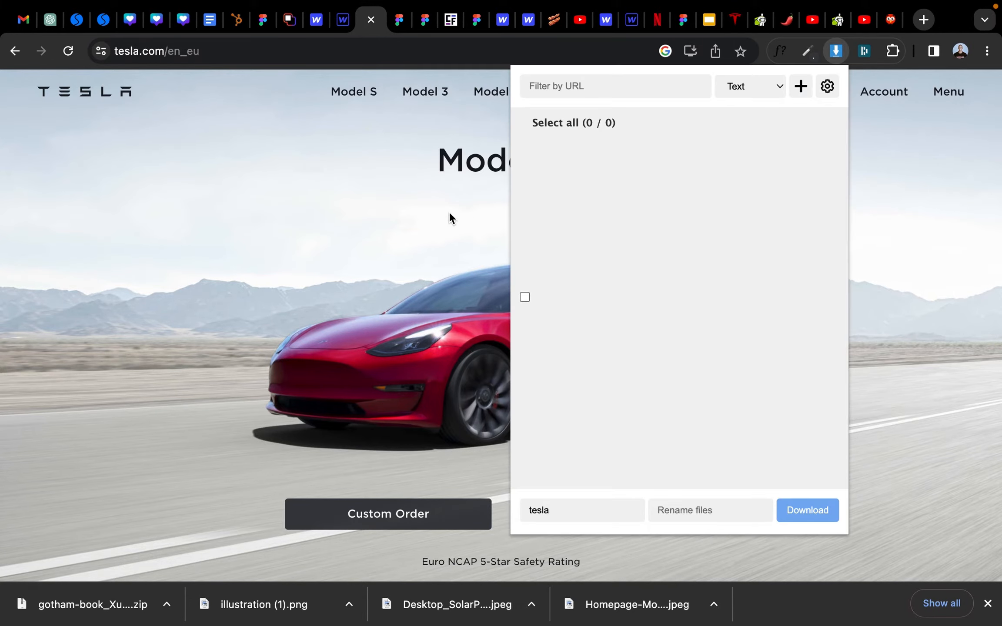
click(807, 51)
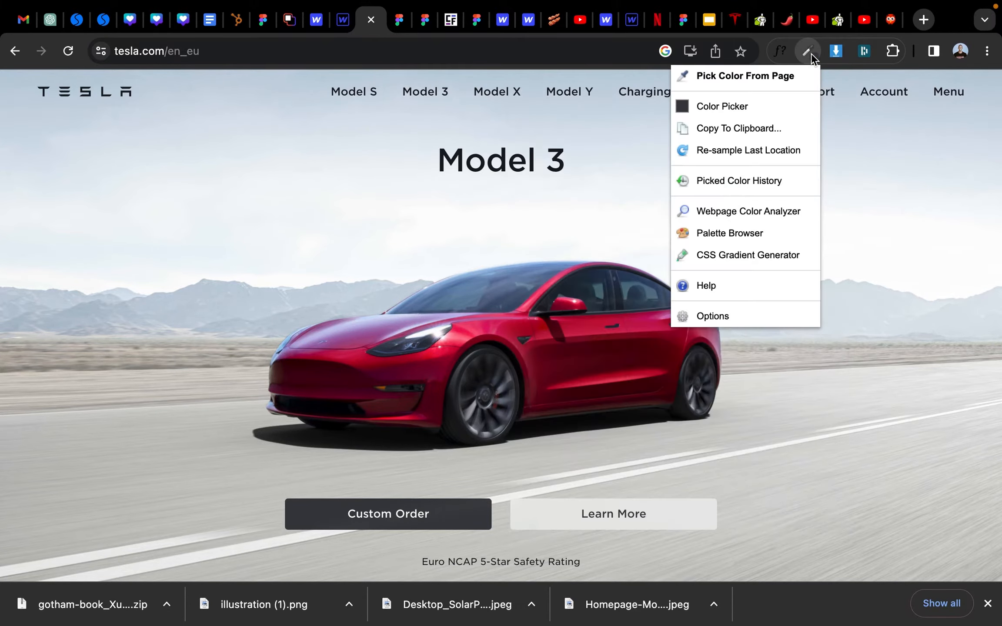
click(718, 114)
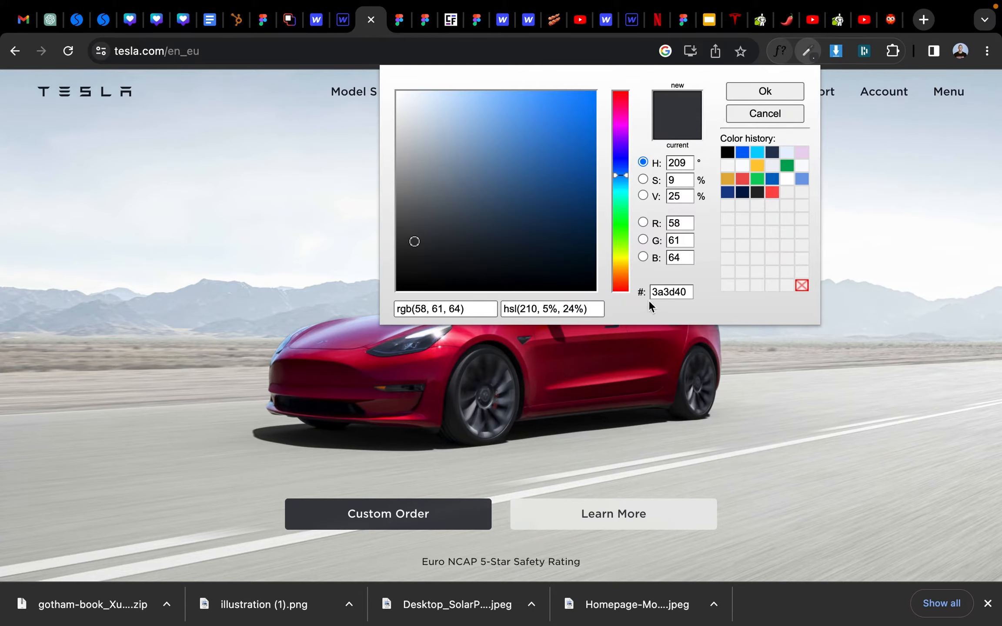
click(674, 292)
double_click(674, 292)
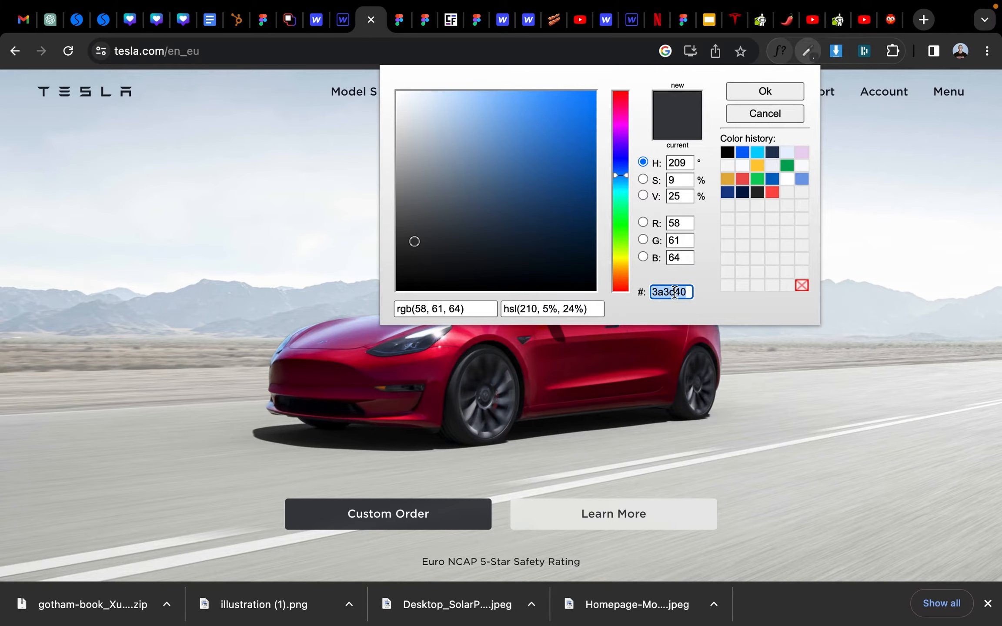
Step: Return to the Webflow Style Guide and set the base button's background colour to #3a3d40
click(343, 20)
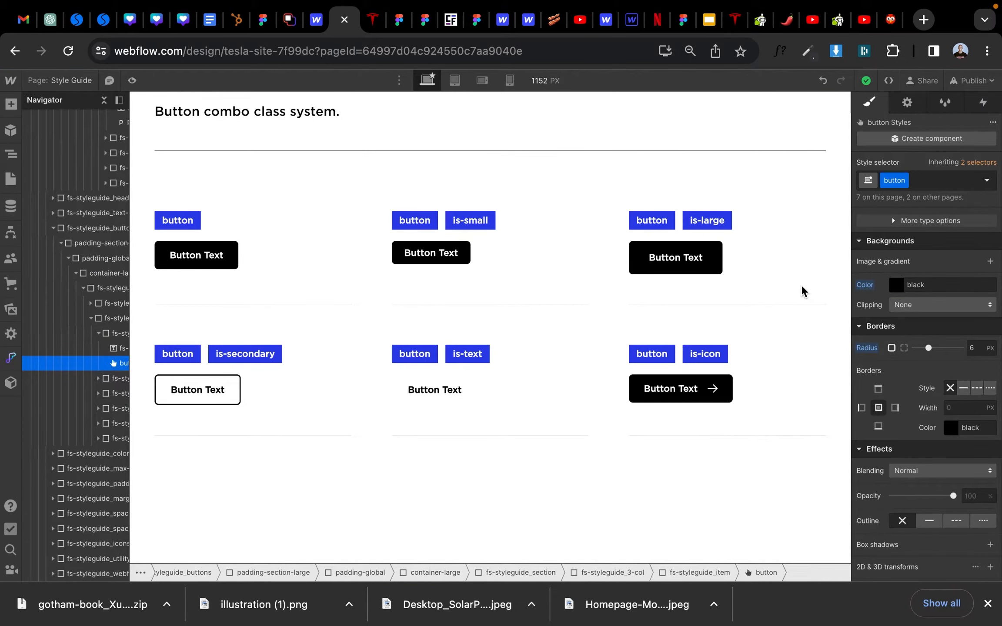
click(917, 286)
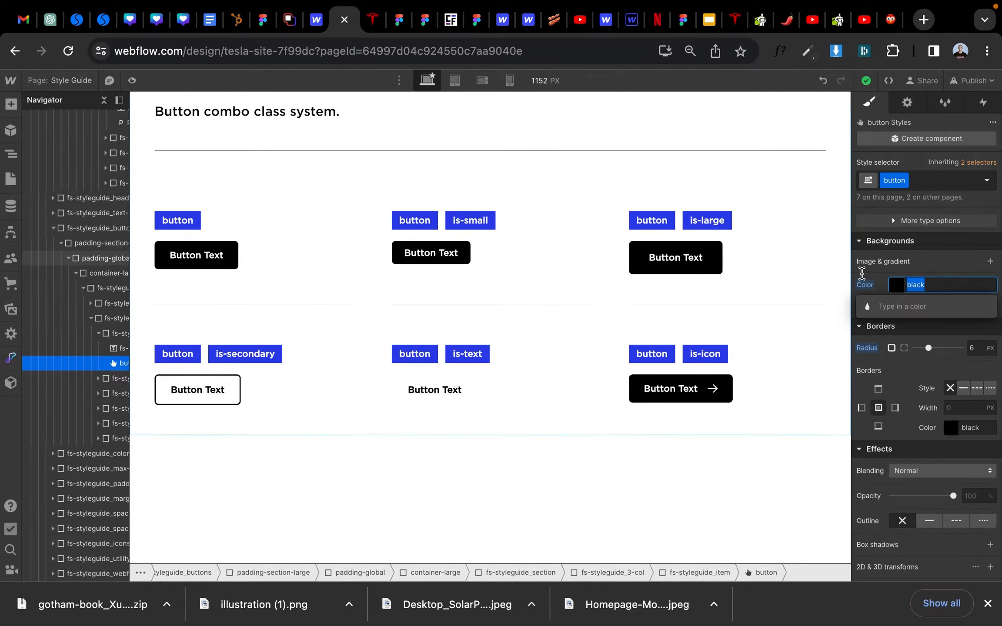
key(ctrl+v)
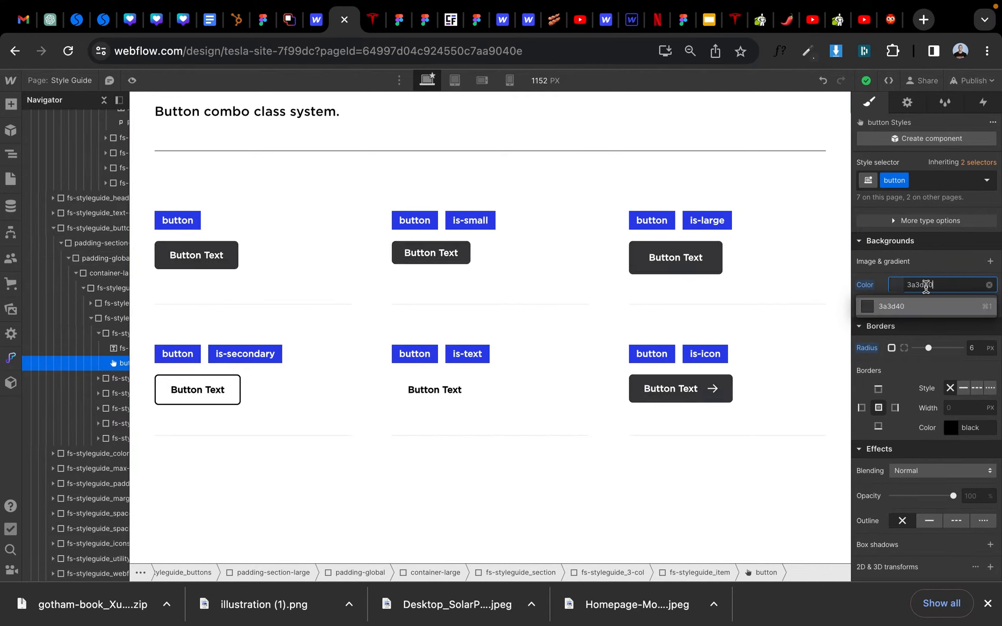
key(Return)
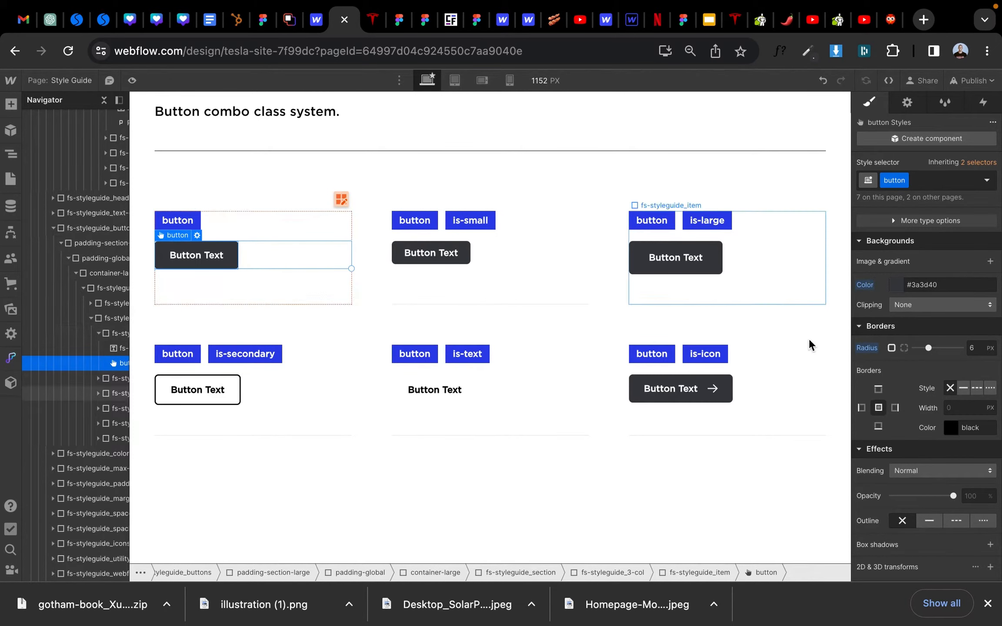
Step: Compare with Tesla's buttons, then set the base button's padding to 4rem horizontally and 1rem at top and bottom
click(373, 19)
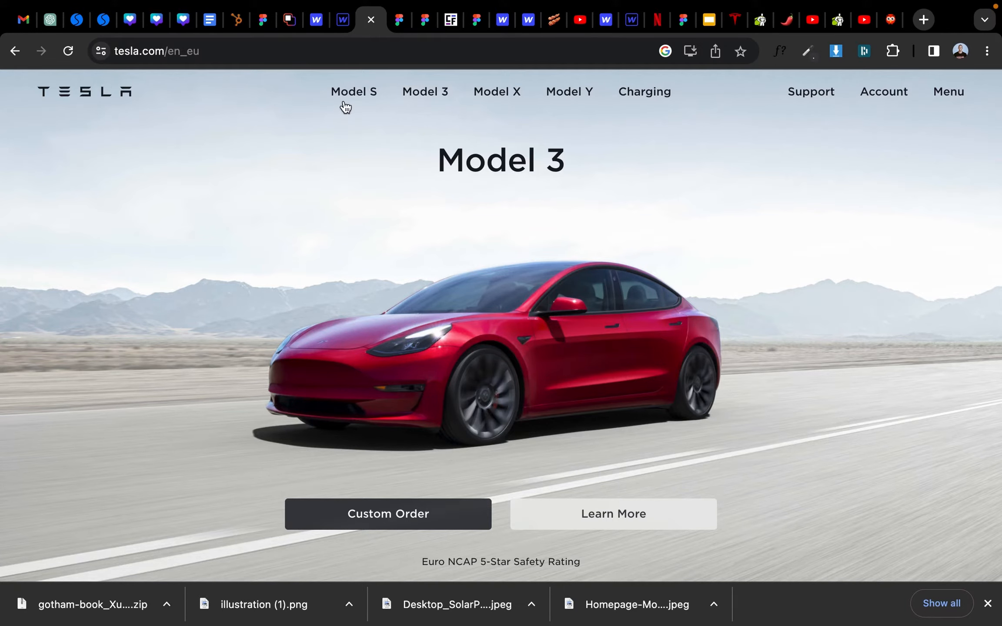
click(344, 20)
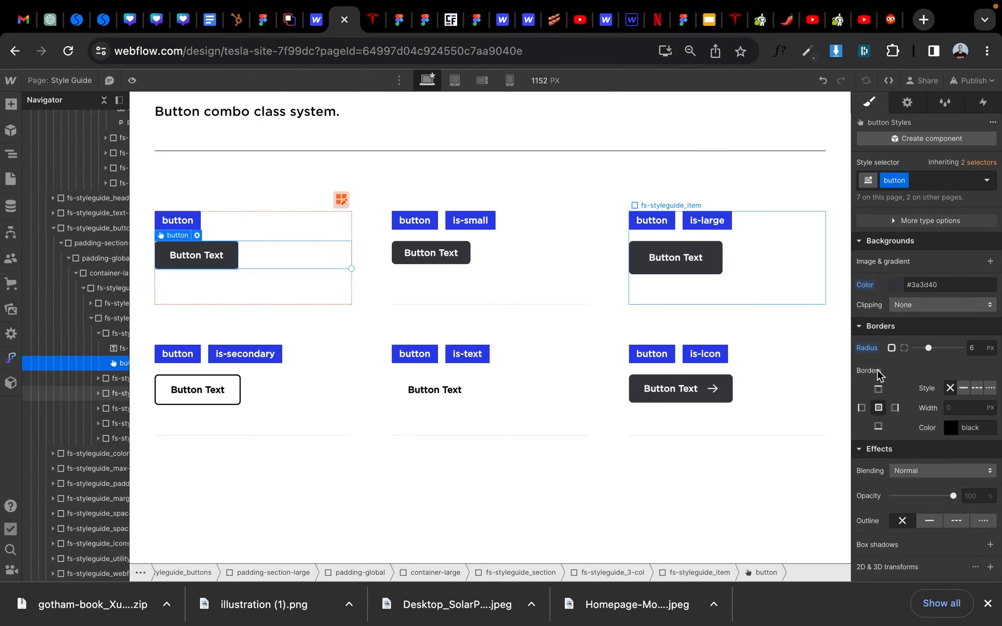
scroll(918, 331, up, 10)
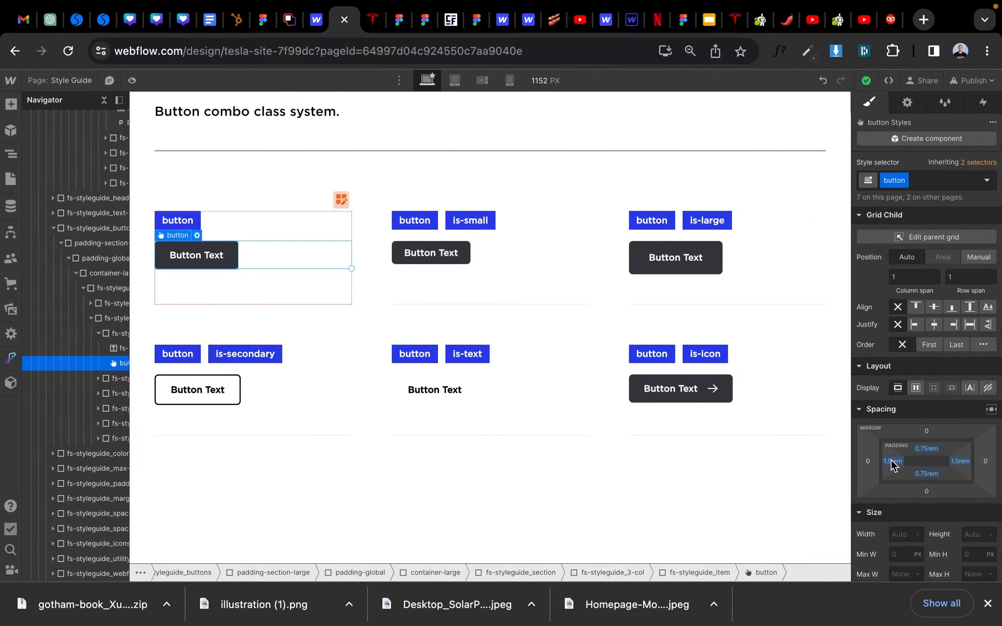
drag(893, 469, 910, 462)
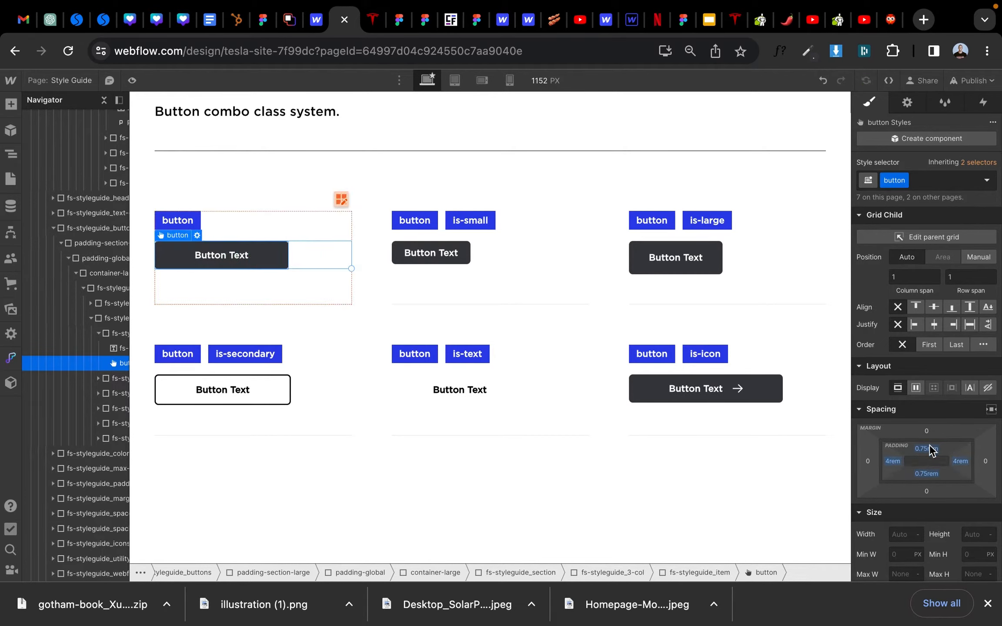
click(923, 451)
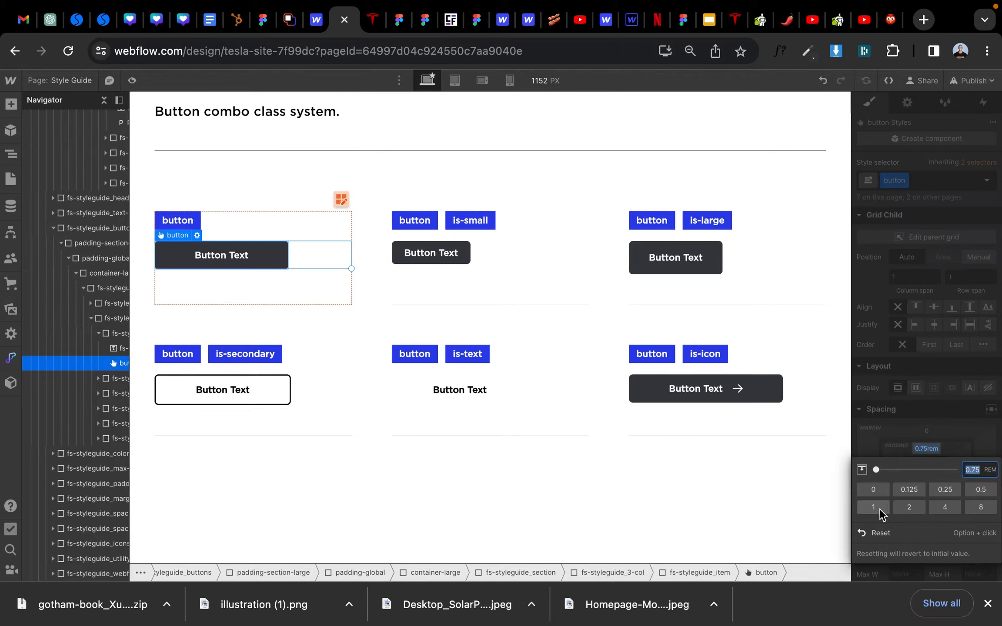
click(926, 473)
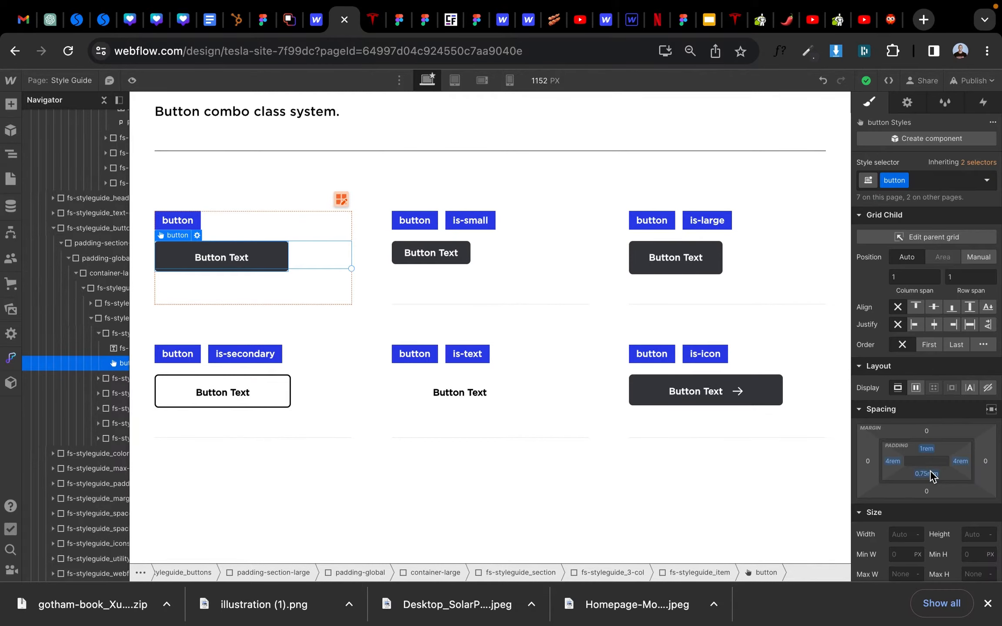
click(926, 473)
click(873, 532)
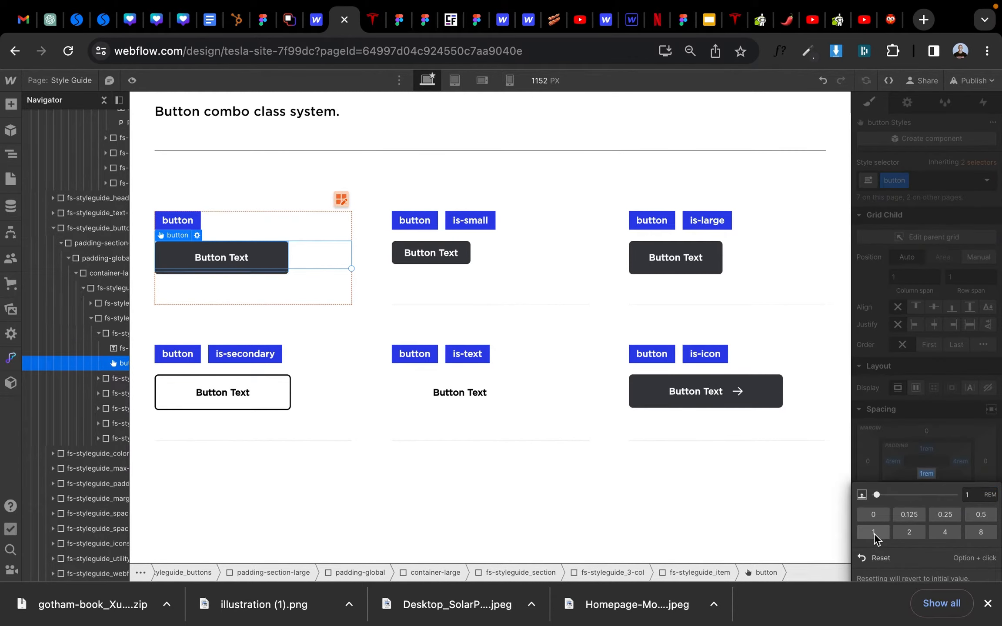
click(938, 466)
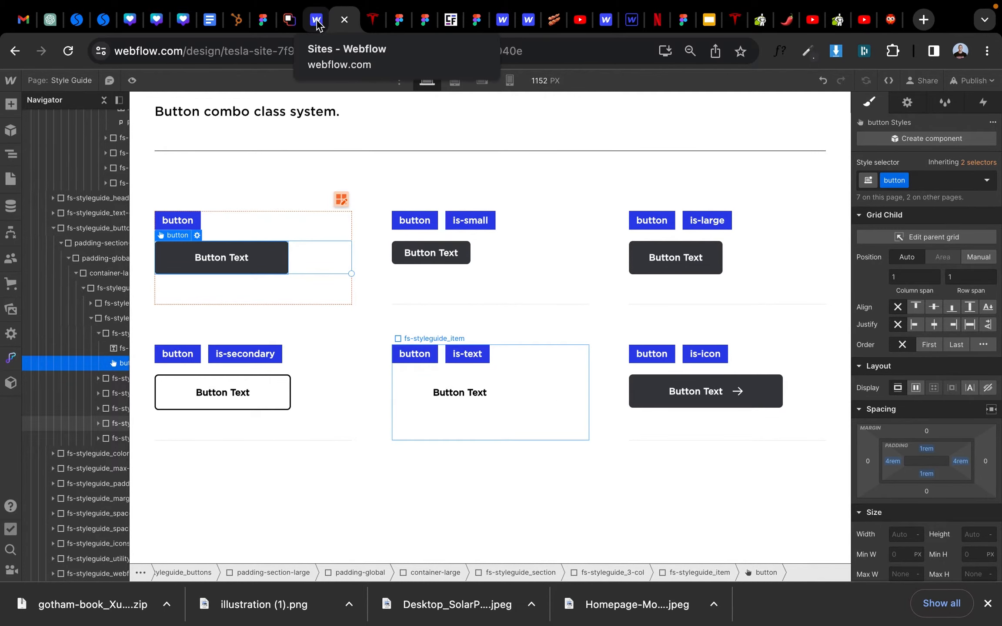
Step: Switch to the Tesla homepage and sample the light background of the Learn More button, copying #E8E8E7
click(373, 19)
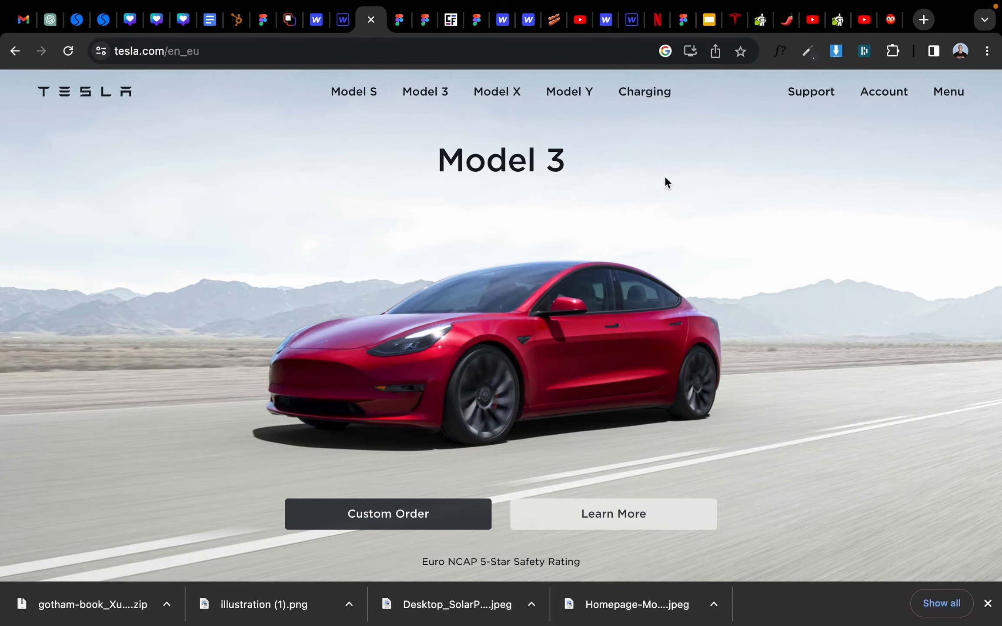
click(807, 51)
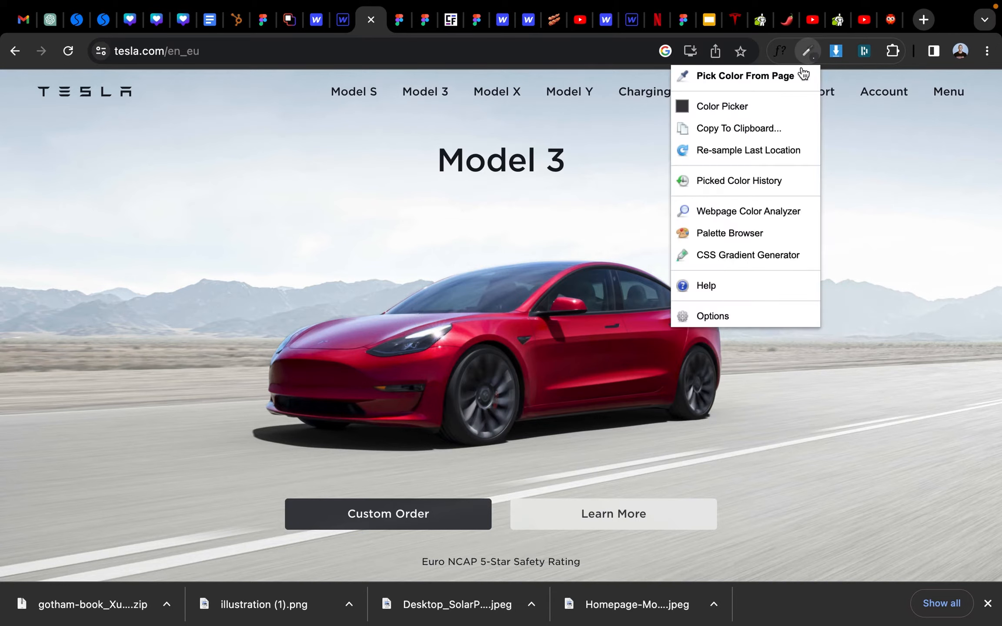
click(744, 79)
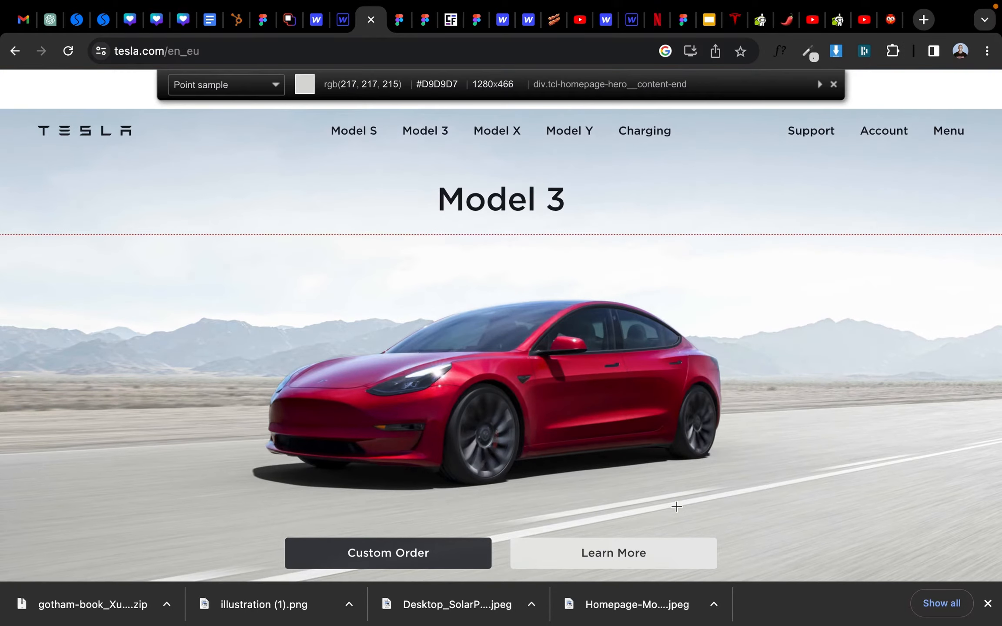
click(683, 555)
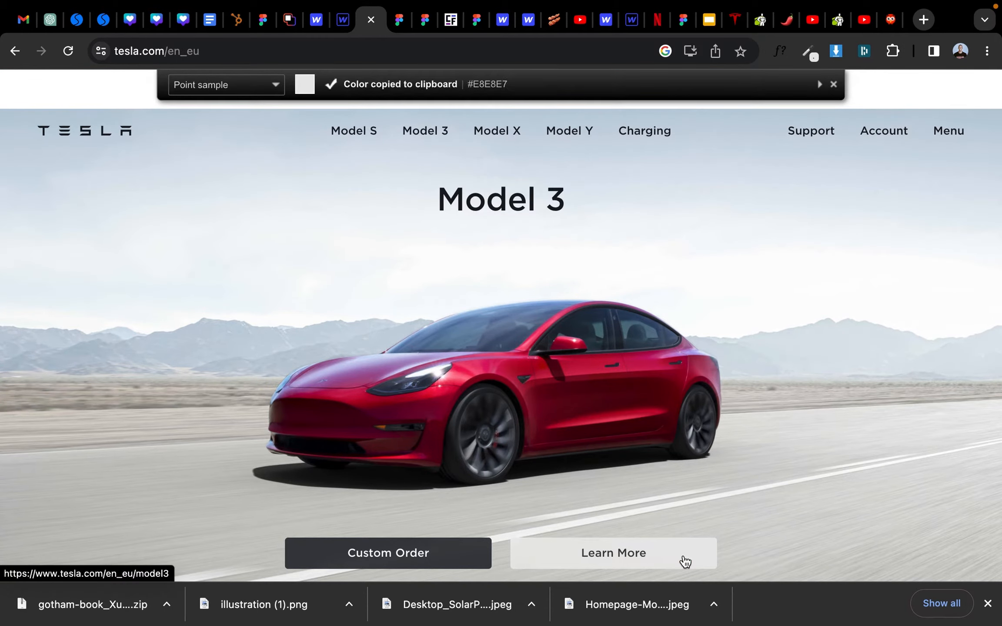
Step: Return to the Webflow Style Guide and set the is-secondary button's background colour to the copied #e8e8e7
click(348, 24)
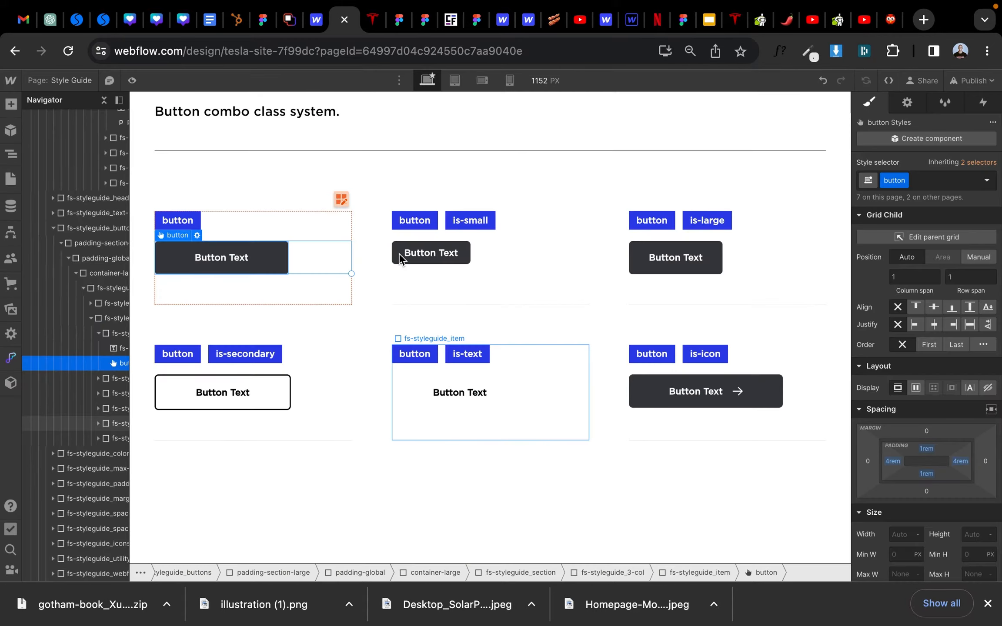
click(174, 403)
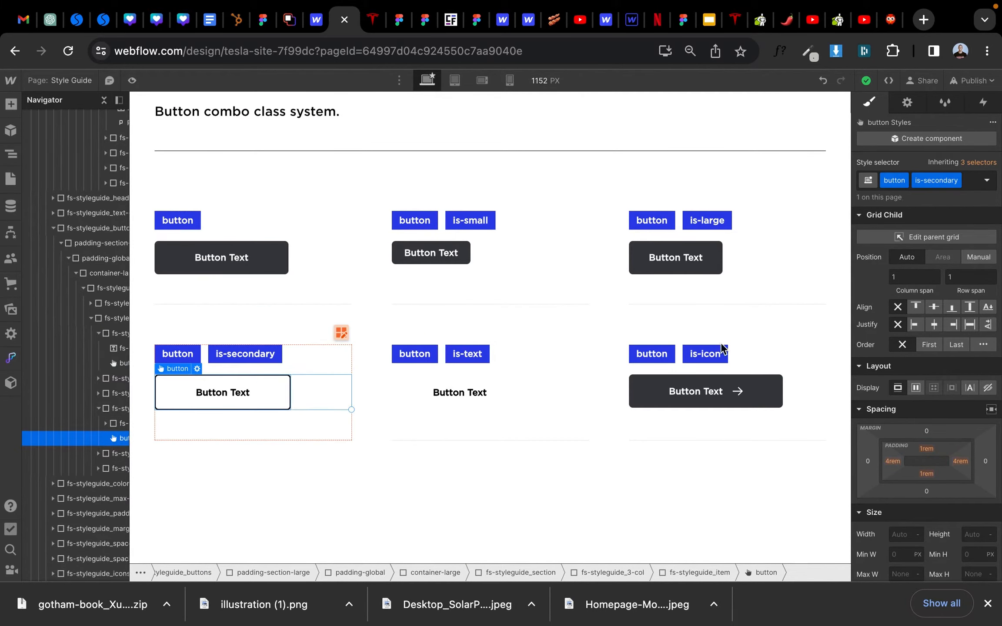
scroll(950, 452, down, 10)
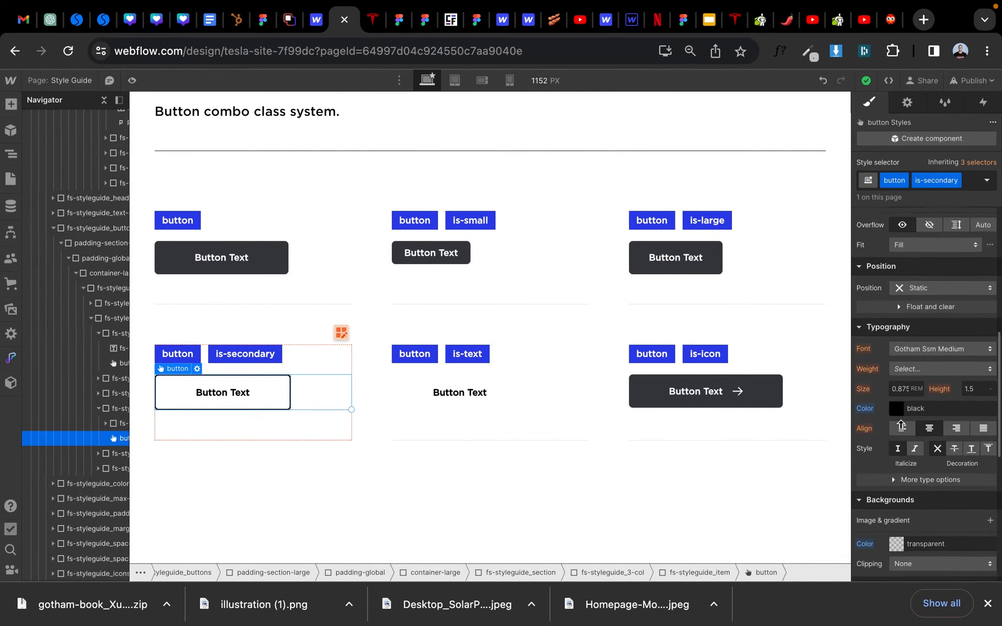
click(956, 430)
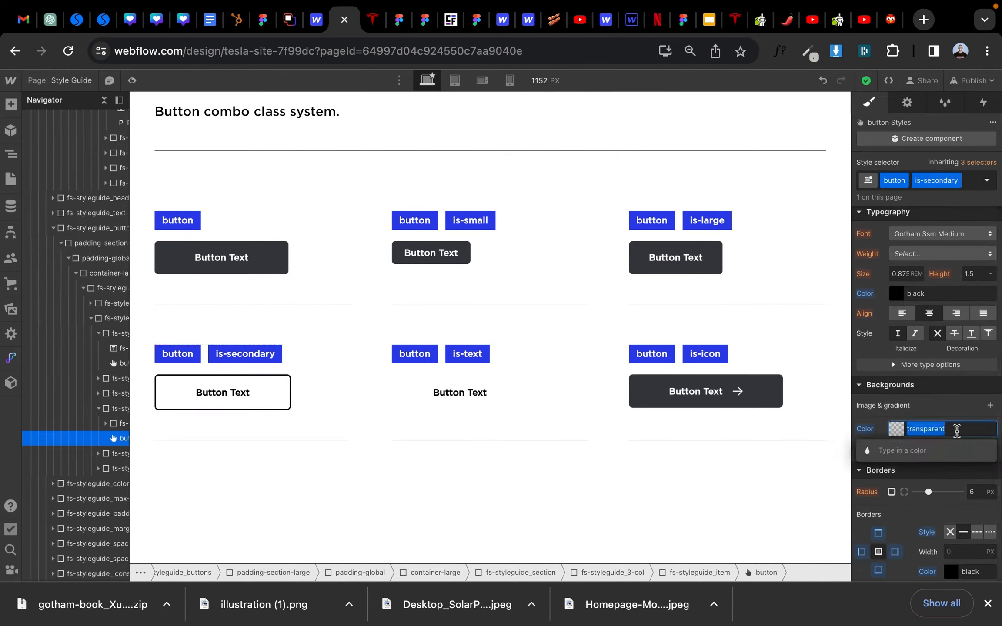
key(super+v)
key(Return)
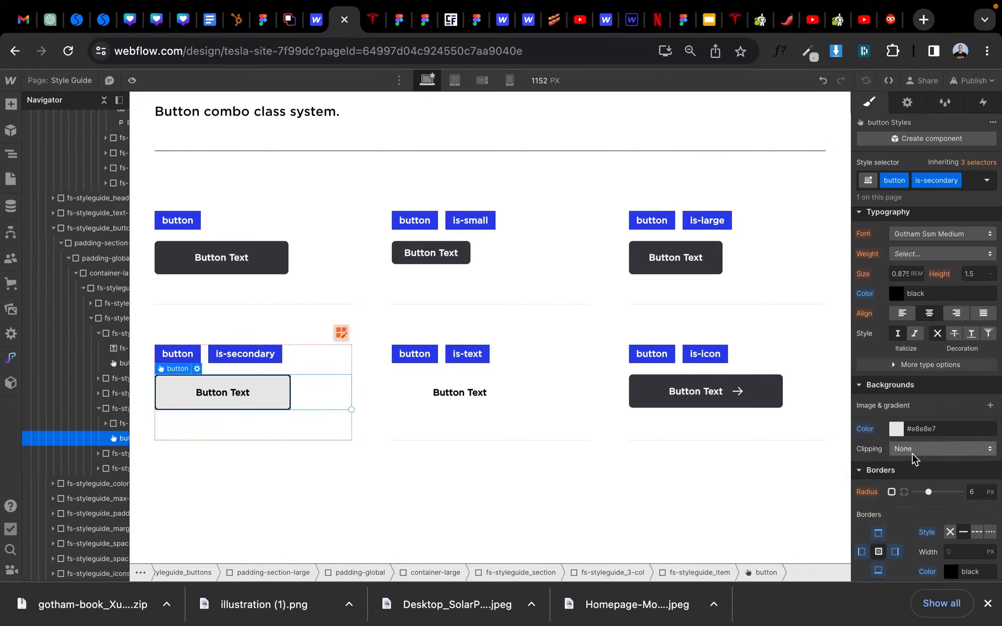
Step: Set the is-secondary button's border style to none, and reset its border style and width values
scroll(902, 495, down, 3)
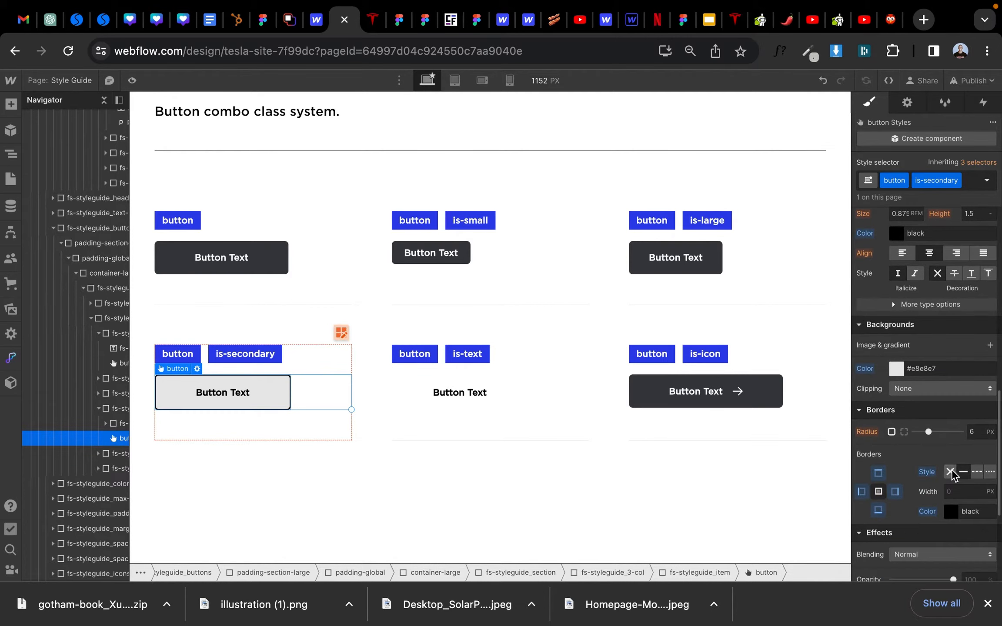
click(949, 472)
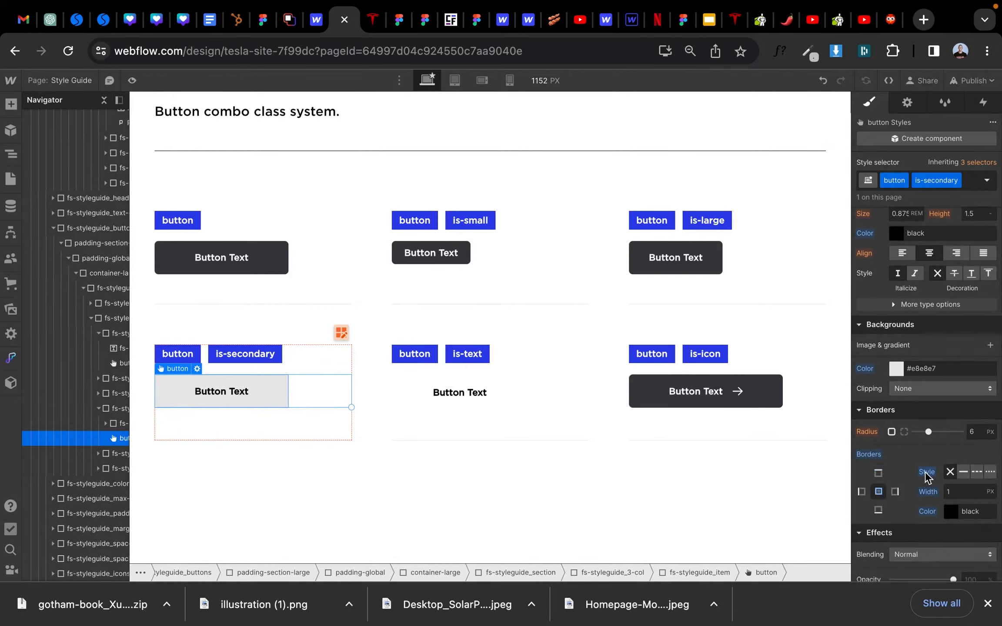
click(925, 473)
click(925, 492)
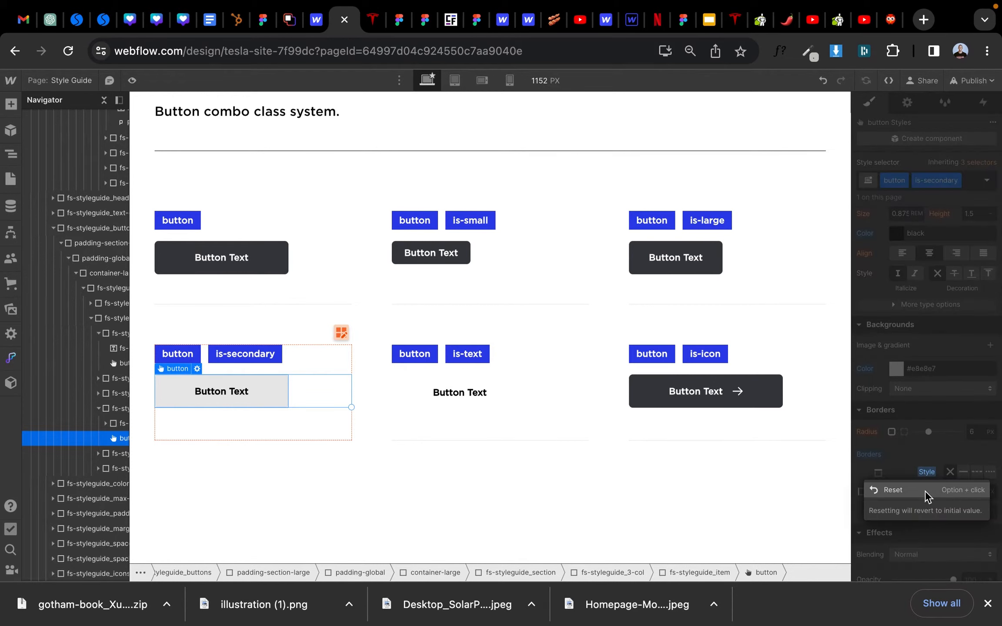
click(927, 492)
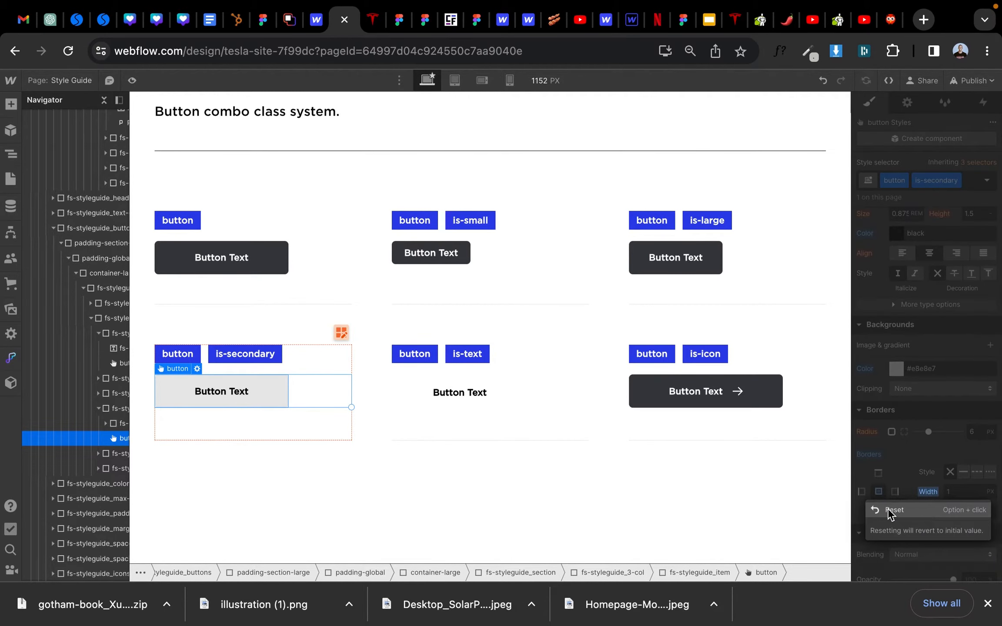
click(264, 354)
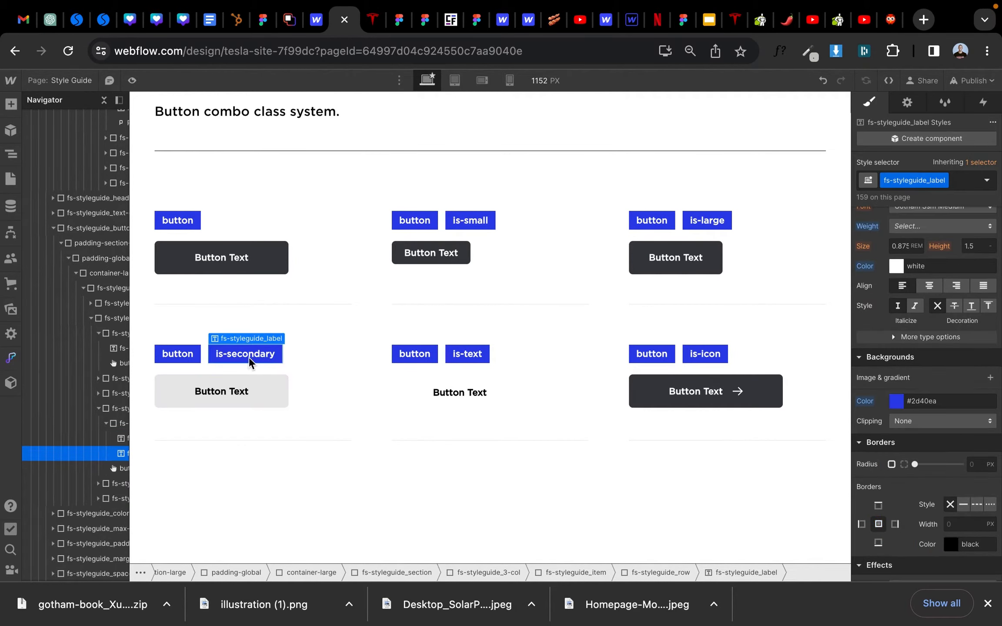
Step: Compare the is-secondary button with Tesla's Learn More button and review the style guide's Color Palette and Text Colors against the Tesla homepage
click(372, 19)
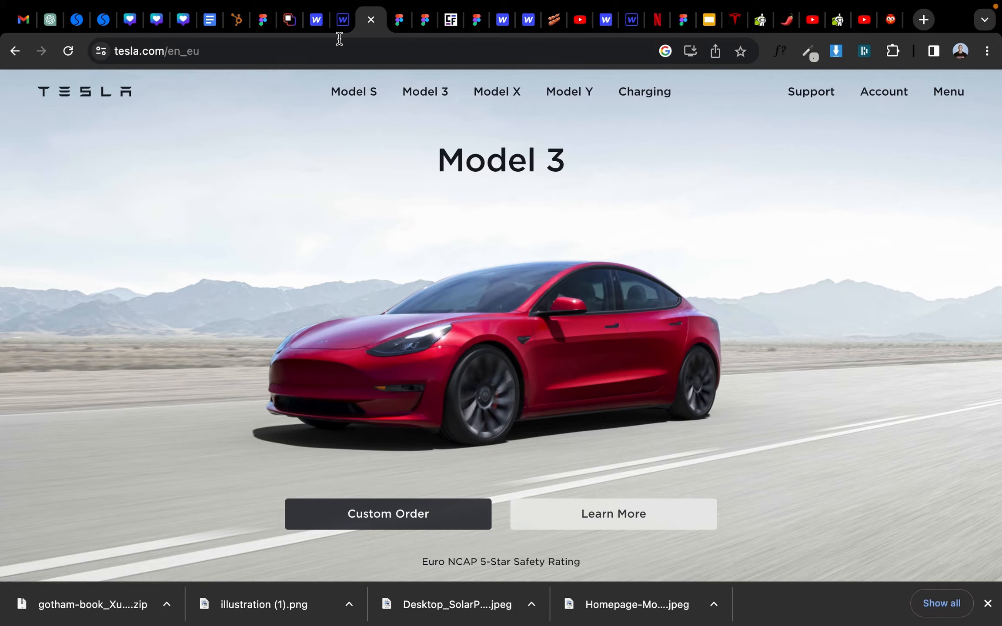
click(343, 19)
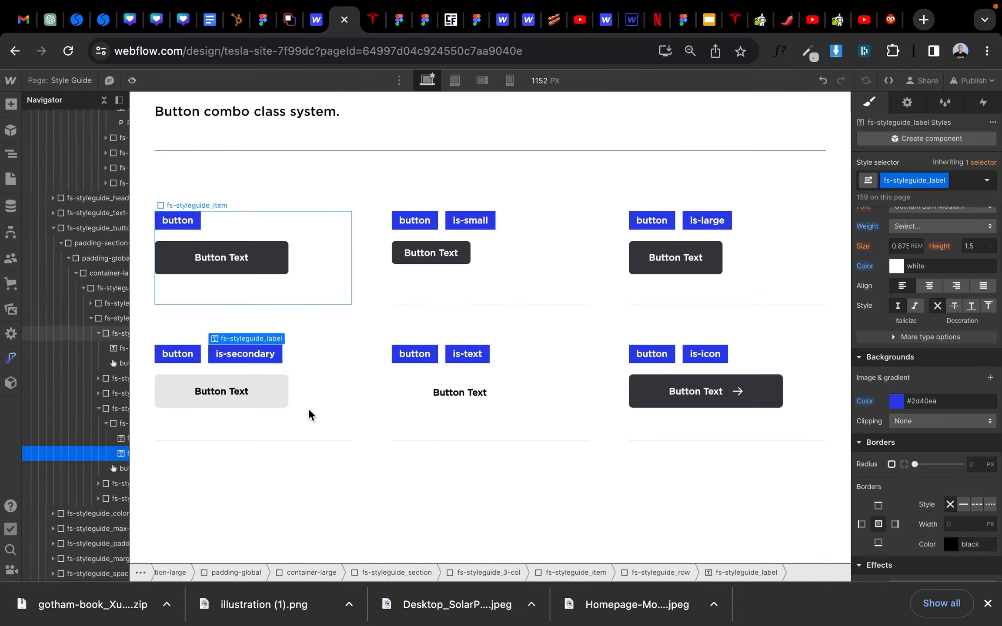
click(244, 393)
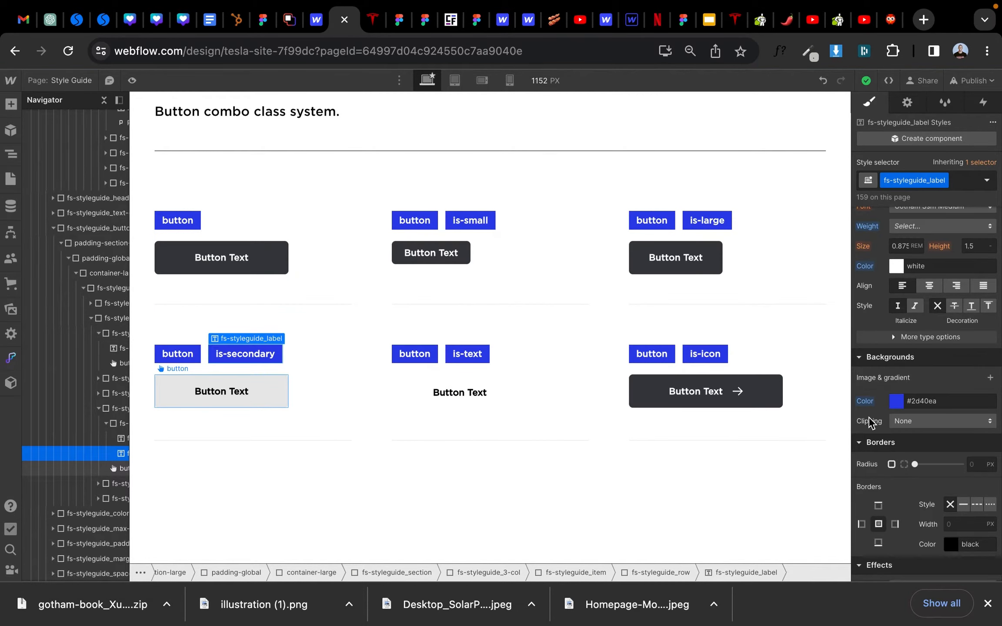
scroll(877, 422, up, 5)
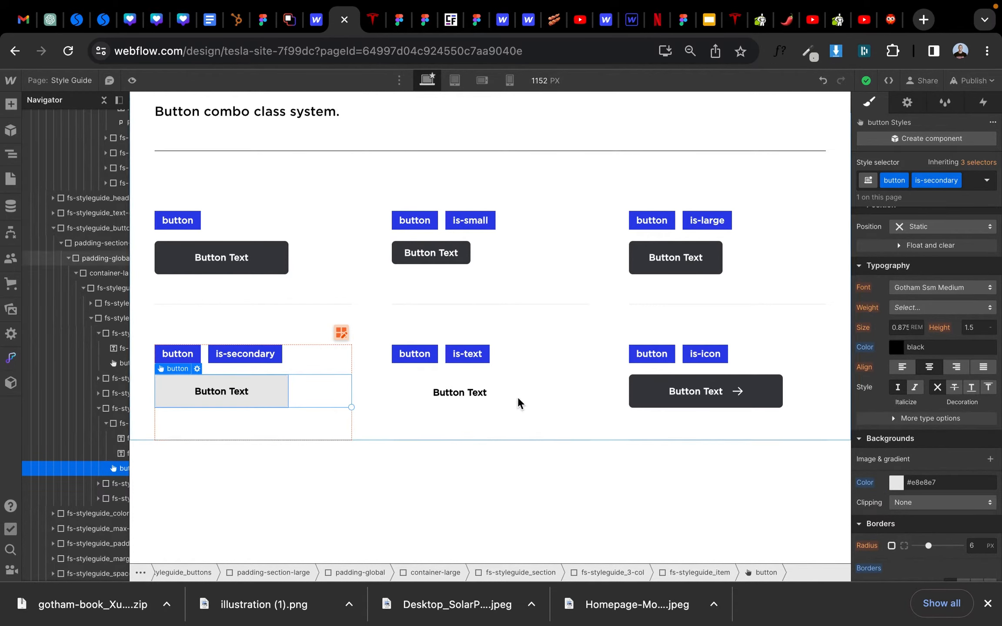
scroll(458, 393, down, 6)
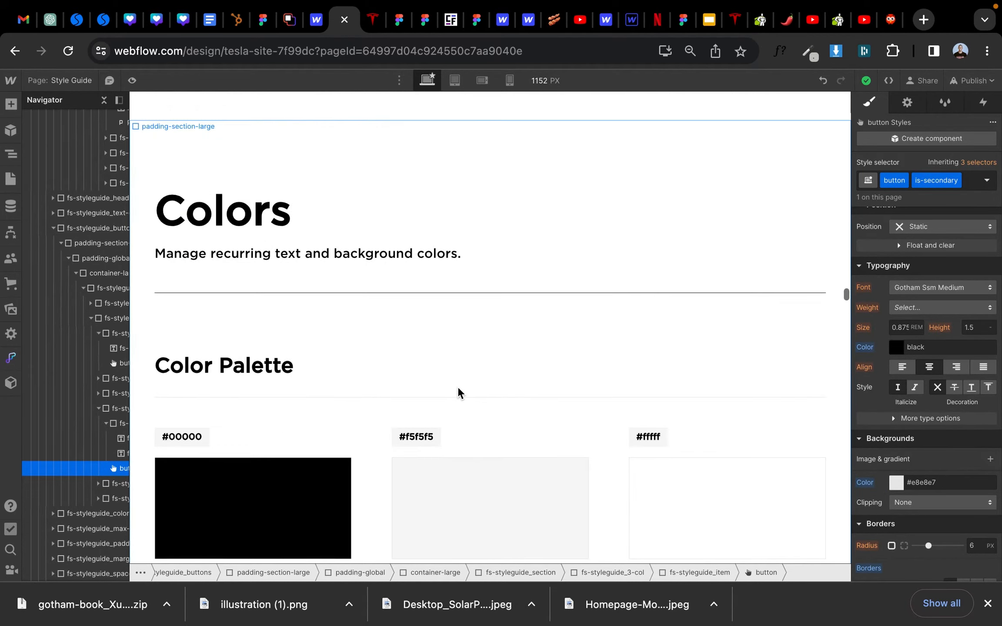
scroll(458, 394, down, 4)
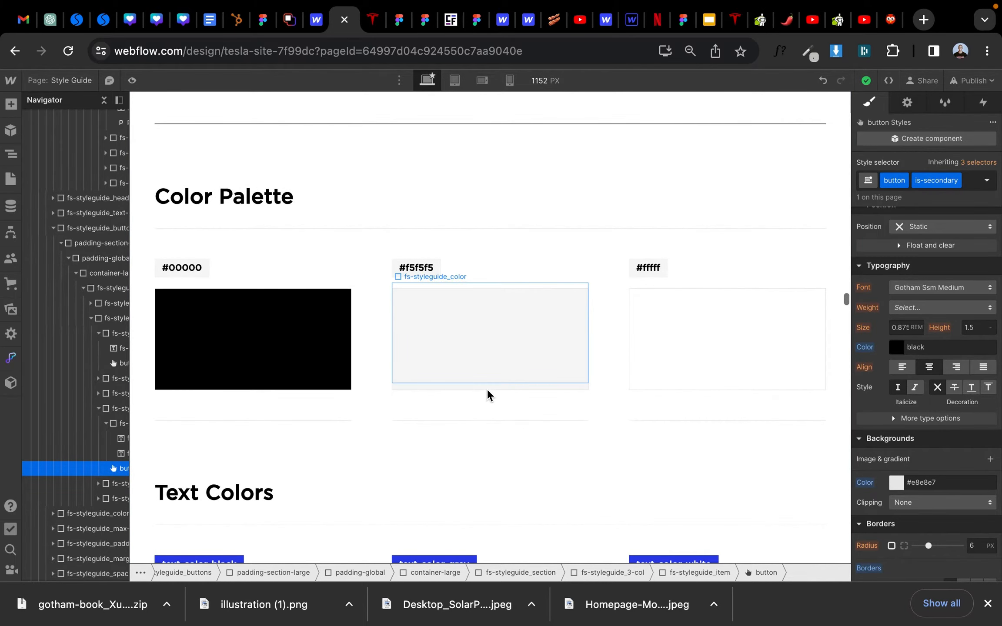
scroll(487, 390, down, 7)
scroll(444, 270, up, 4)
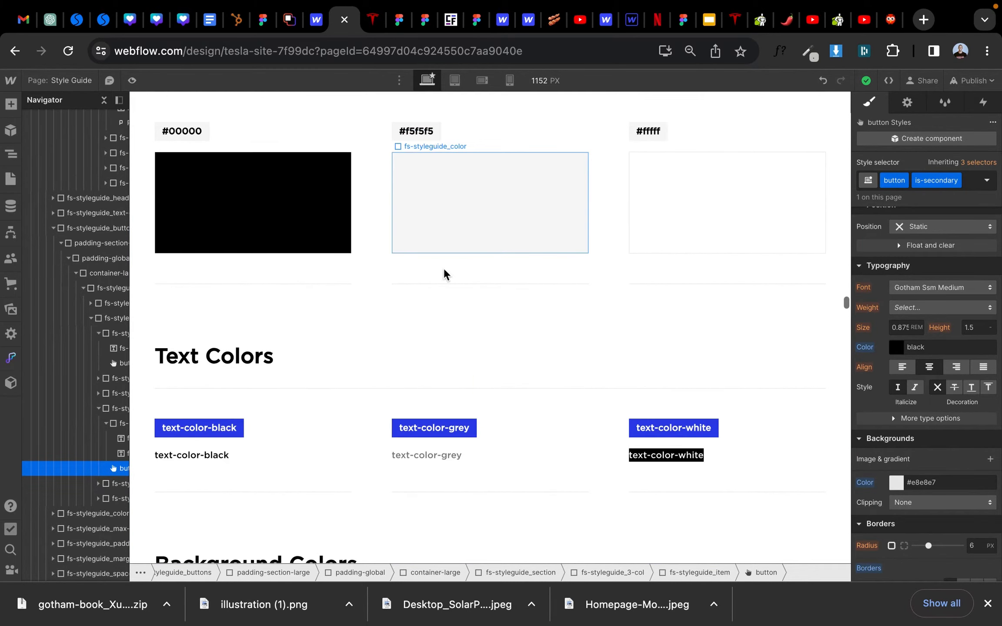
click(373, 19)
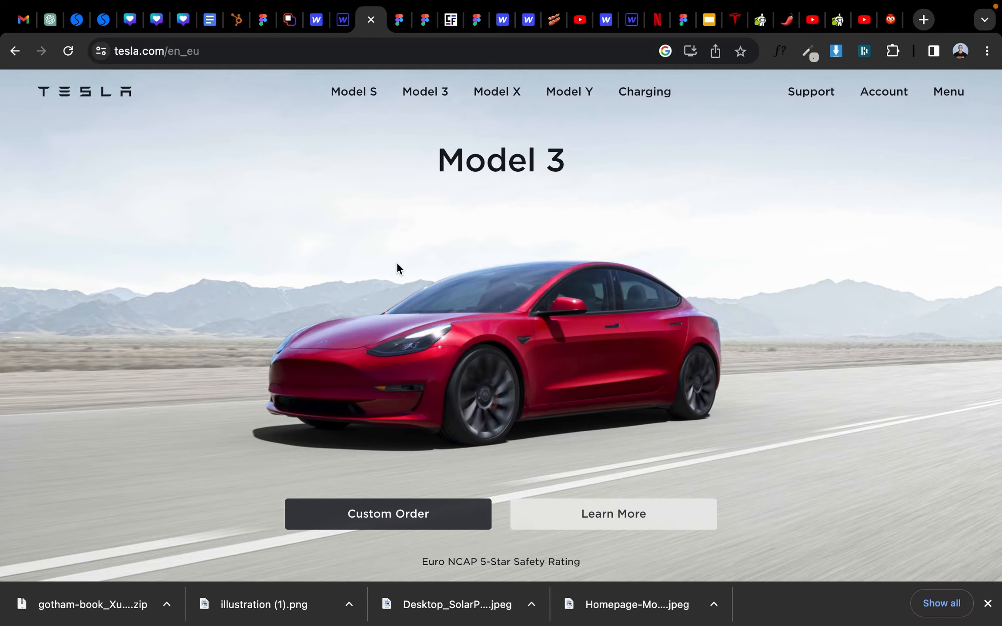
click(345, 25)
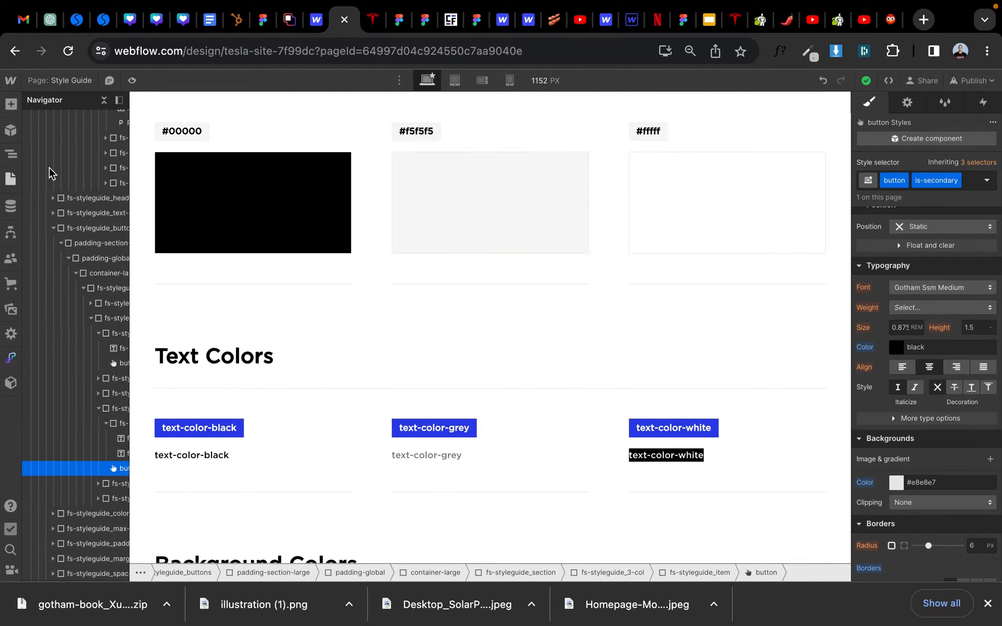
Step: Open the Home page and delete the starter home-message_component from main-wrapper
click(11, 178)
click(61, 174)
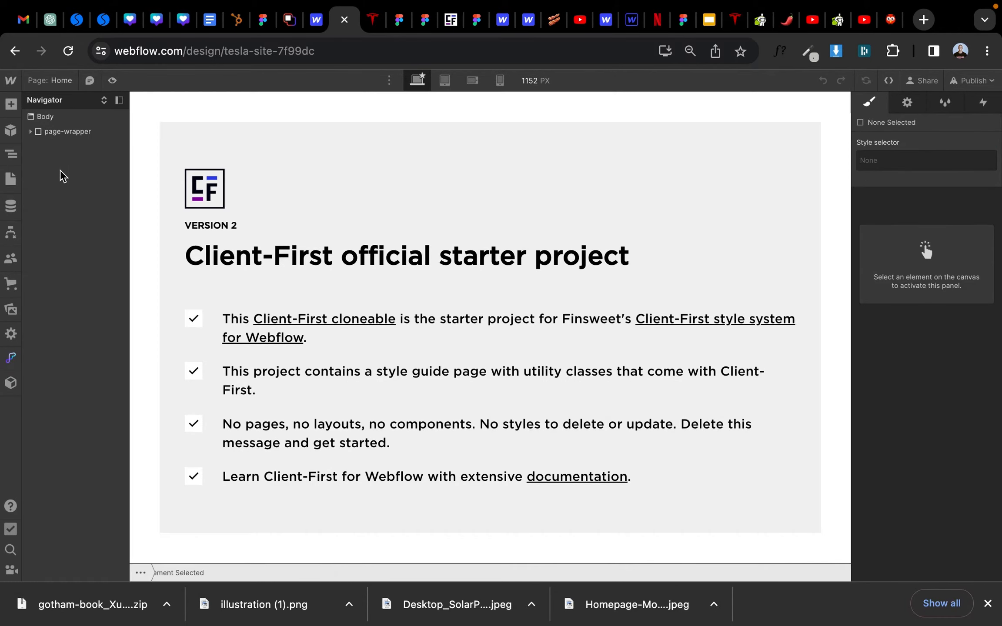
click(30, 132)
click(38, 161)
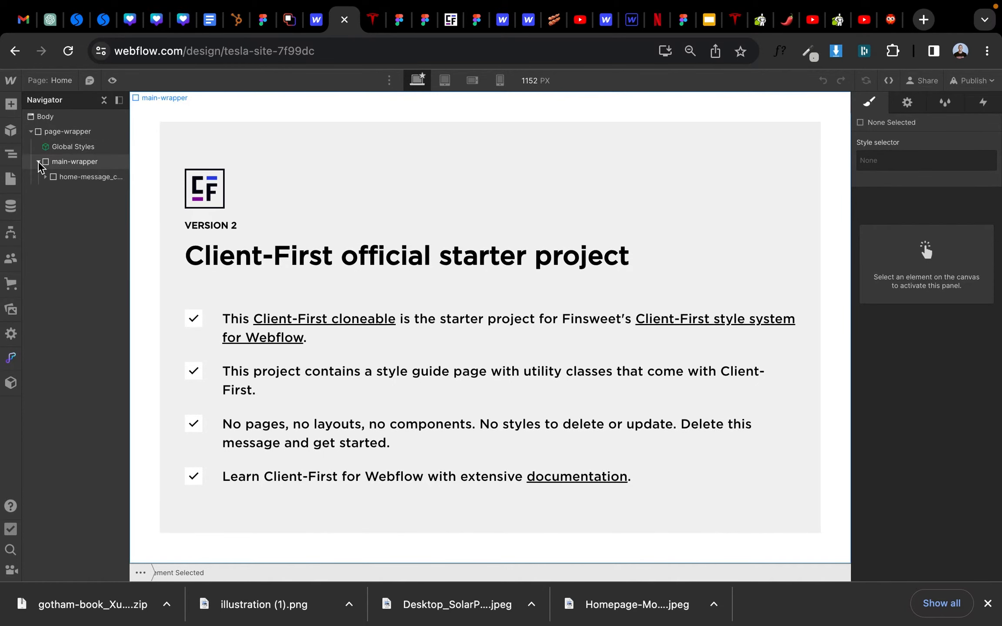
click(46, 177)
click(76, 194)
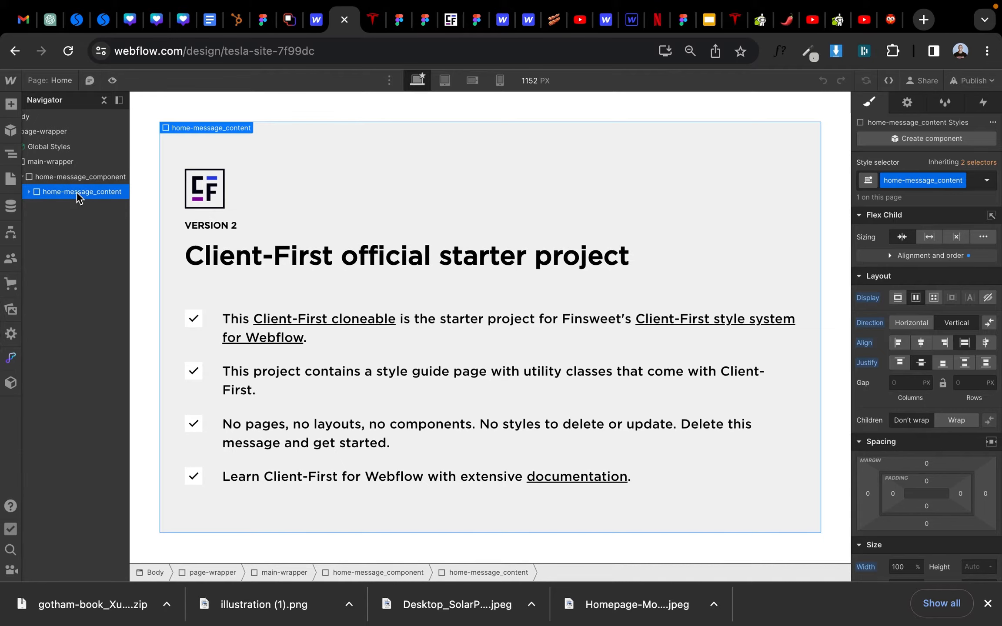
click(91, 176)
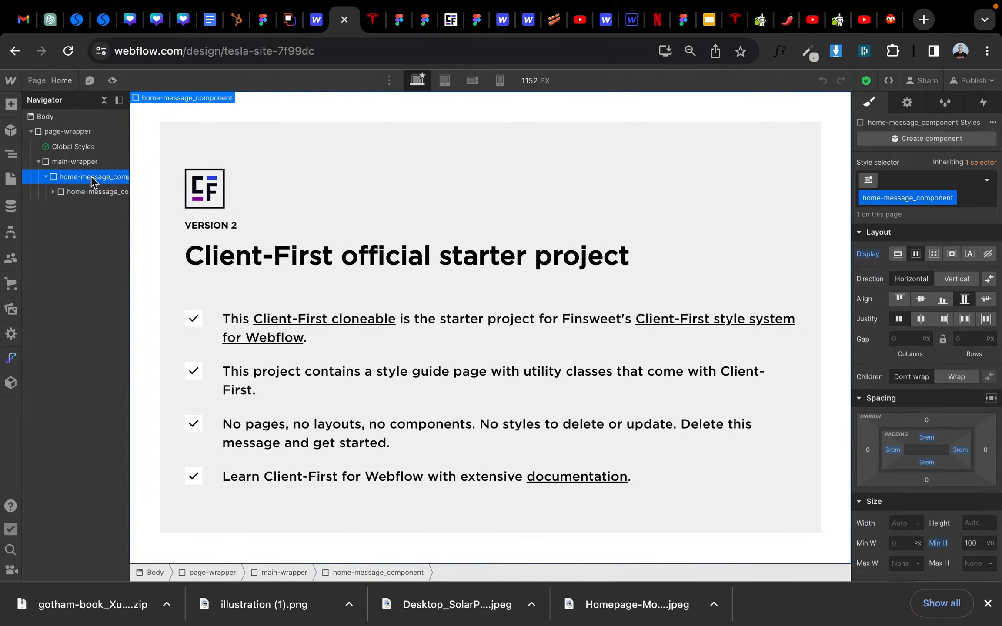
key(Delete)
Step: Add a Div Block inside main-wrapper and give it the new class section_hero1
click(80, 164)
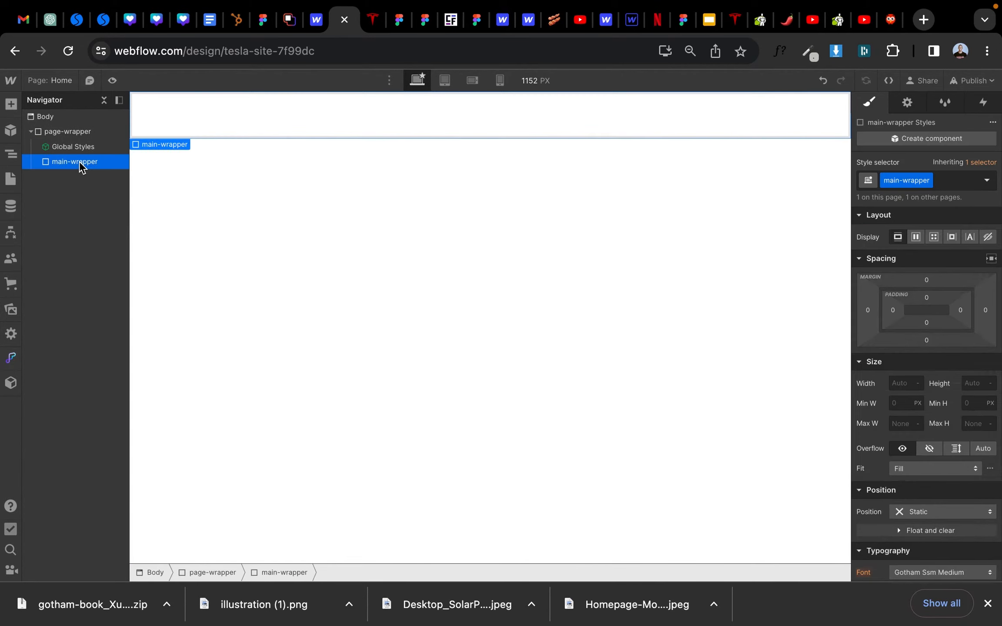
key(super+e)
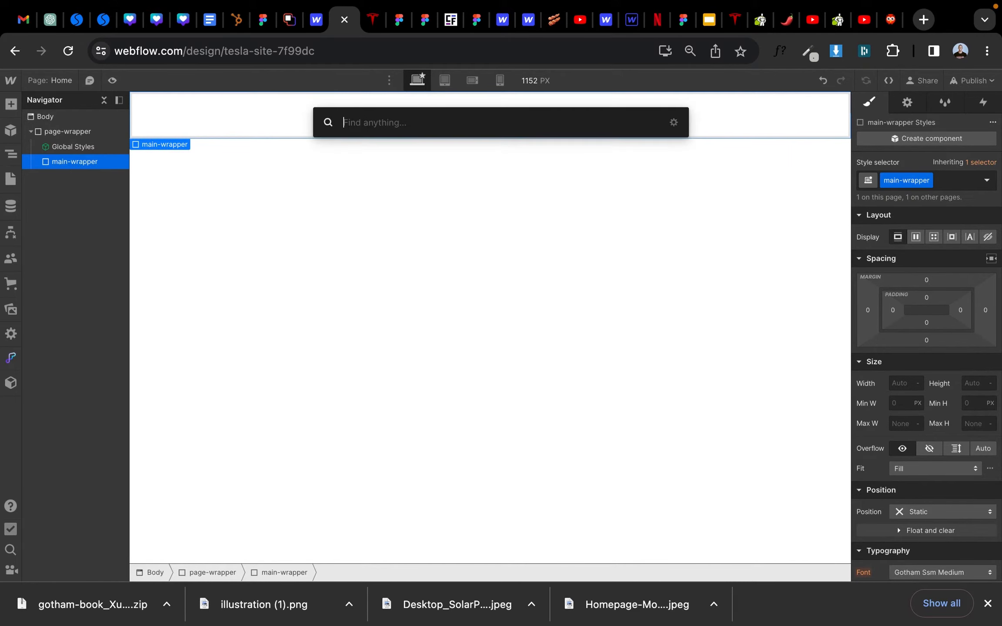
text(div)
key(Return)
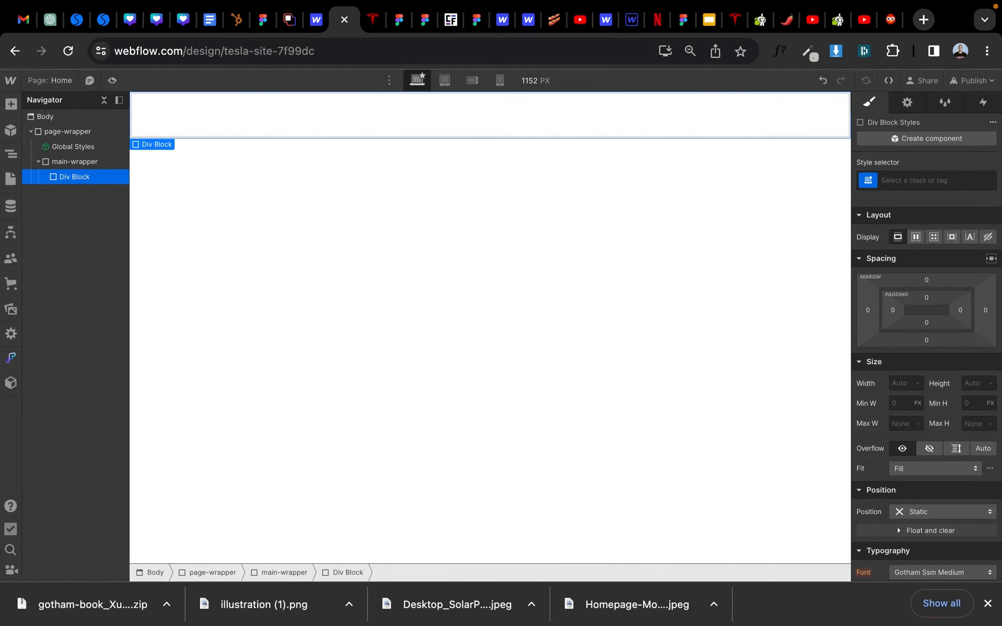
click(919, 181)
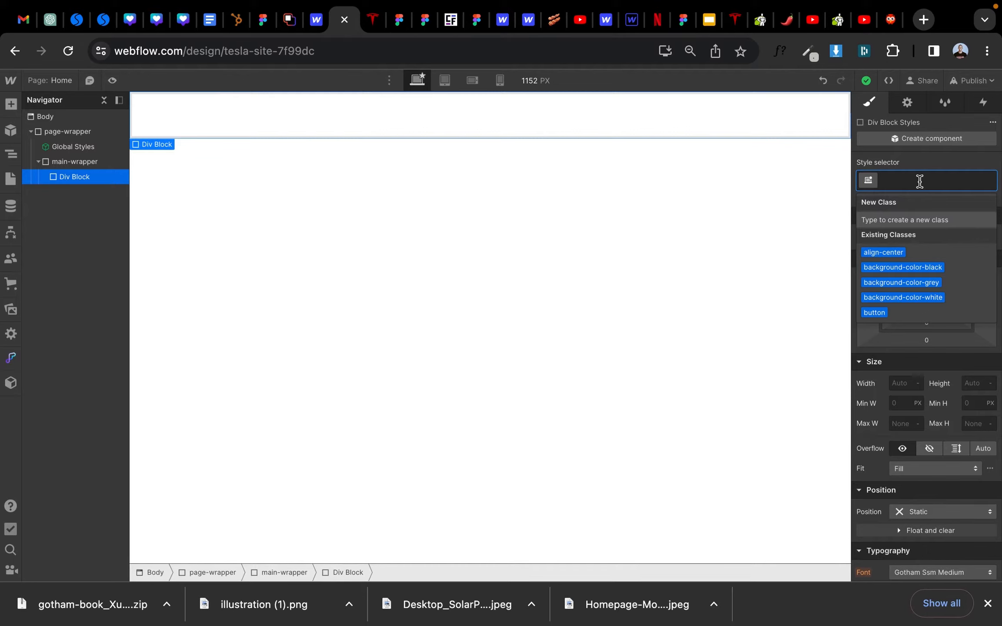
text(h)
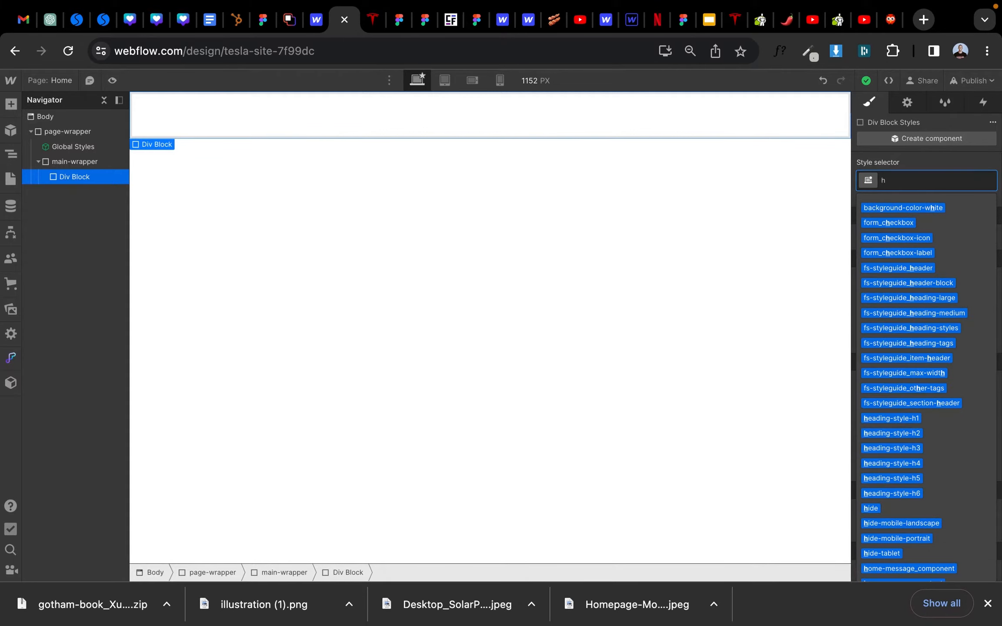
key(BackSpace)
text(section)
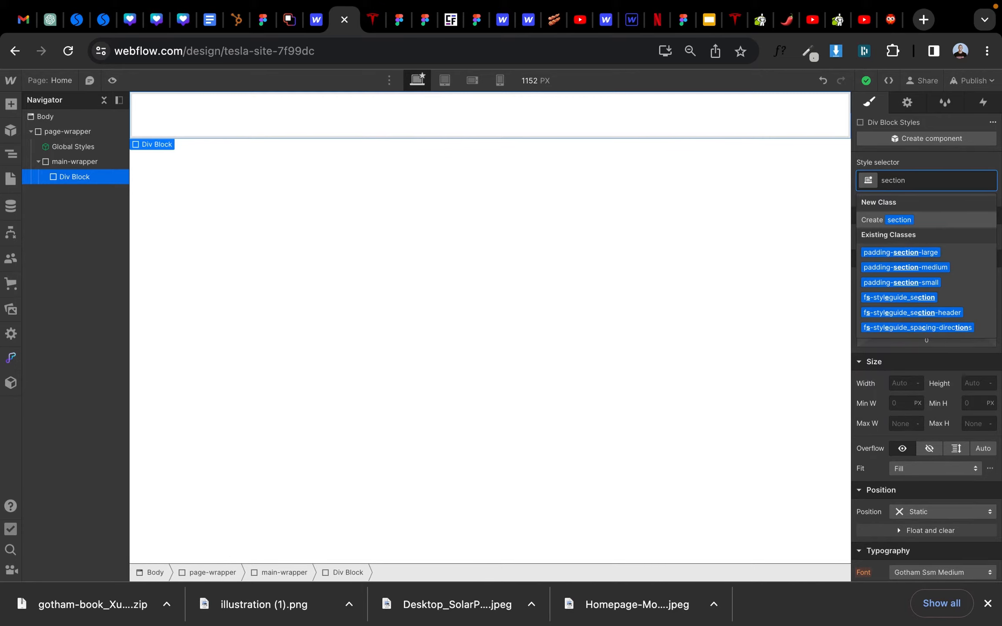
text(_hero1)
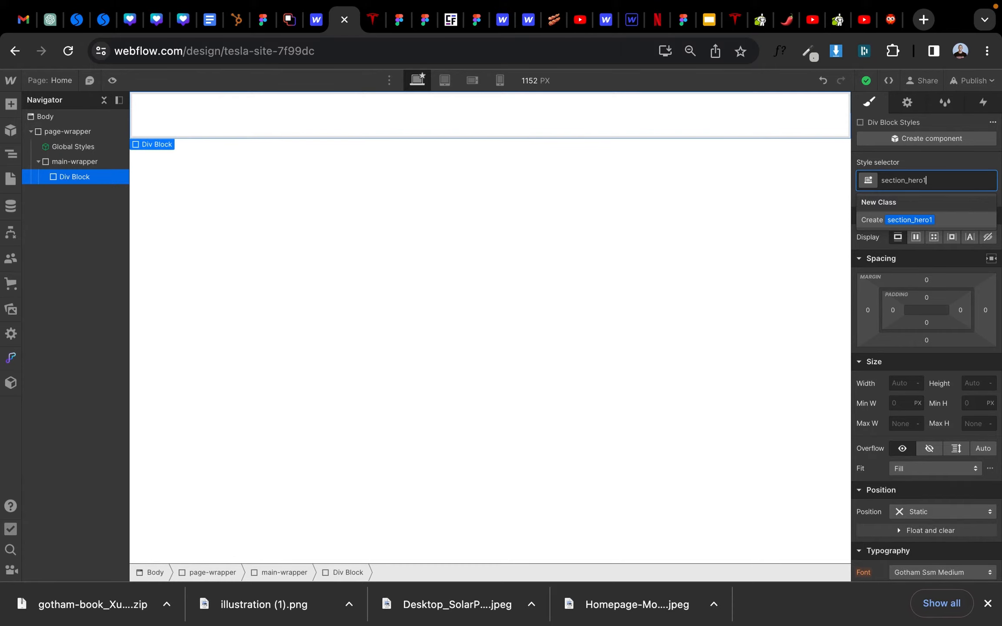
key(Return)
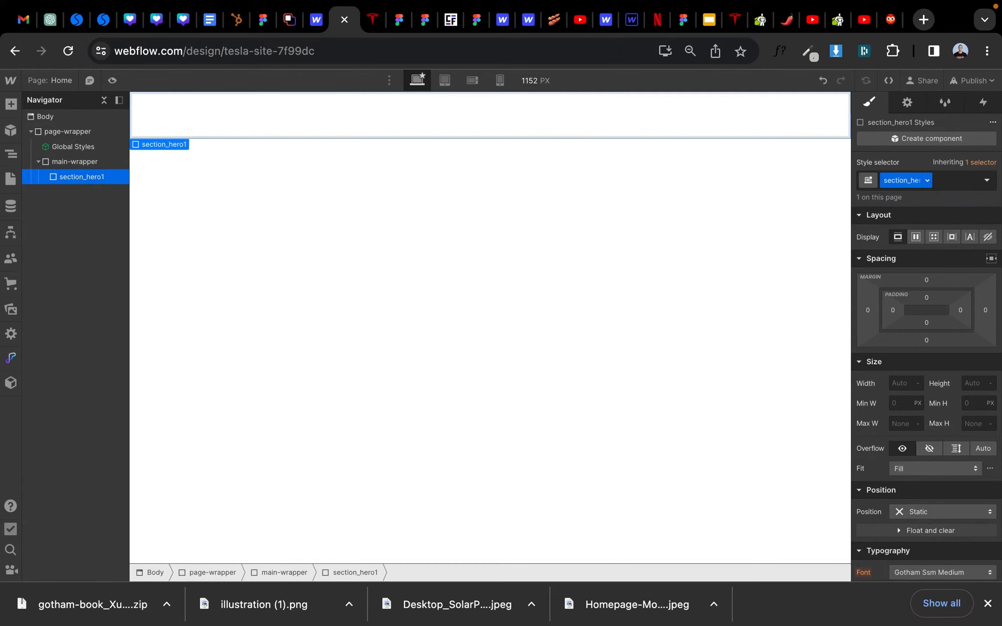
Step: Set the minimum height of section_hero1 to 100 VH
click(971, 403)
text(100vh)
key(Return)
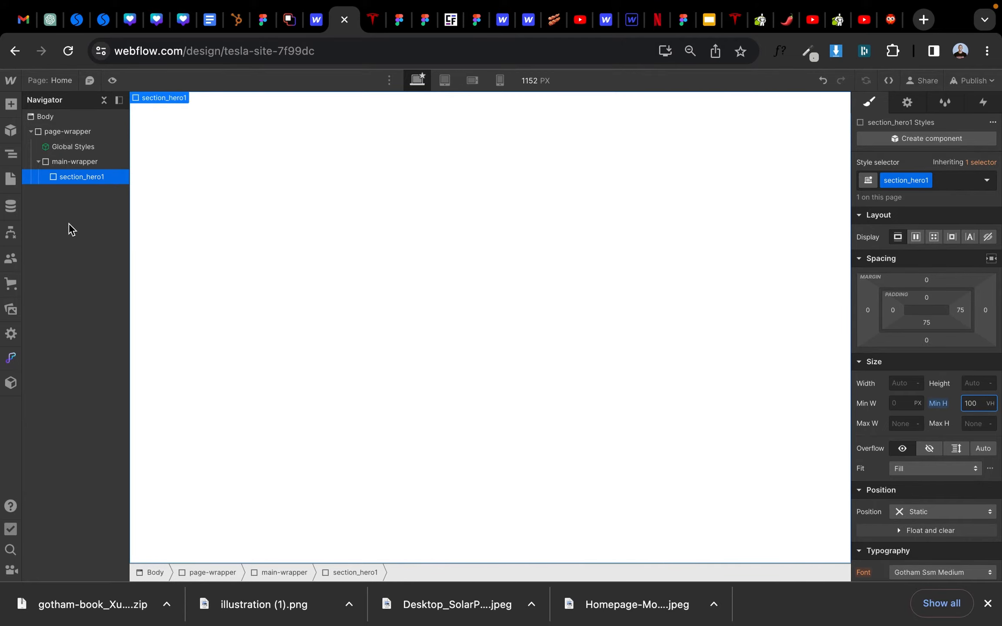
Step: Add a Div Block inside section_hero1 and give it the existing class padding-global
key(super+e)
text(div)
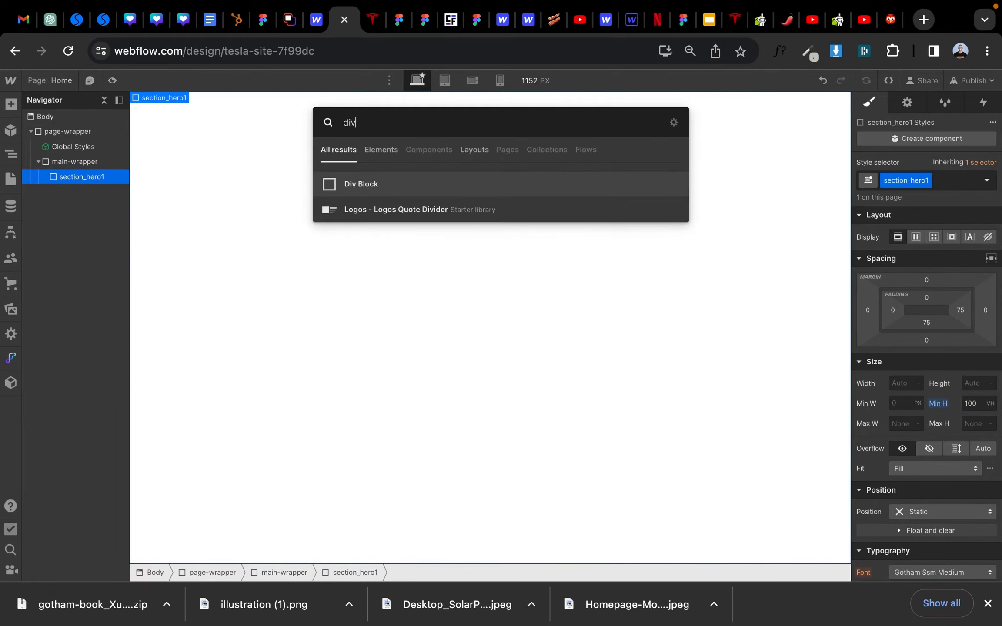
key(Return)
click(906, 183)
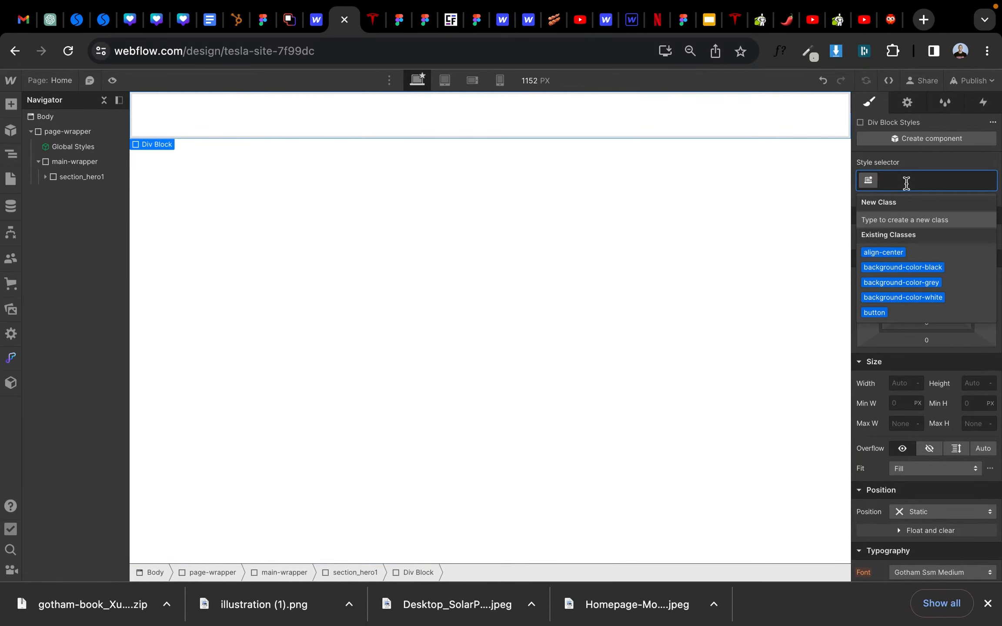
text(pad)
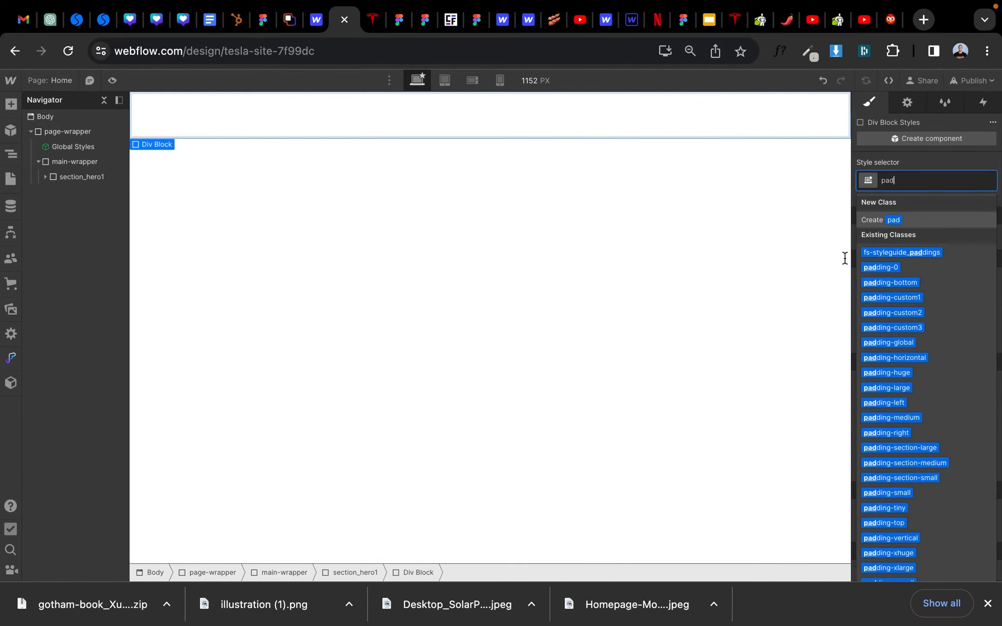
text(din)
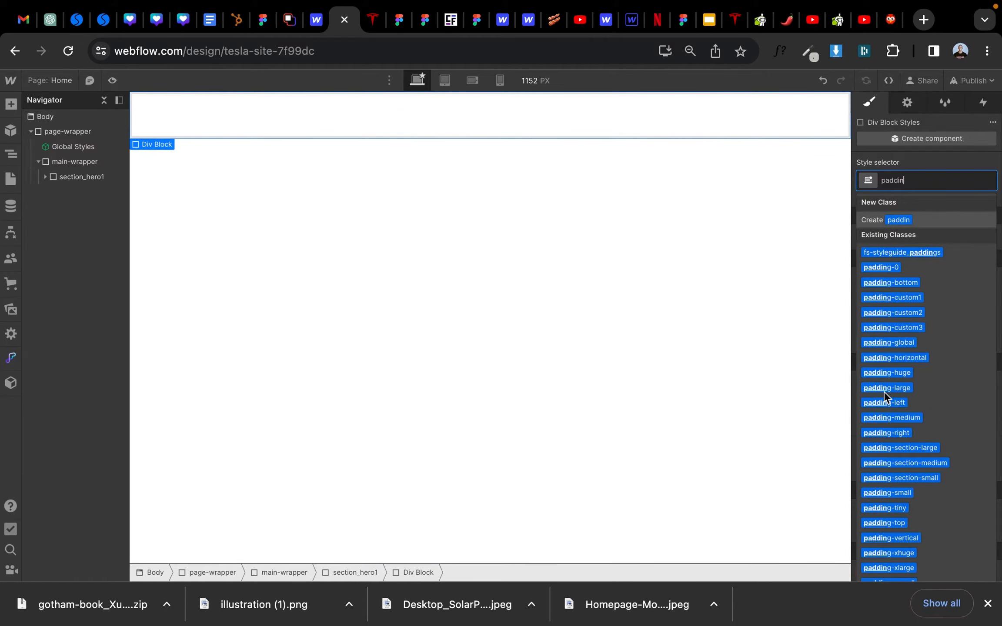
text(gl)
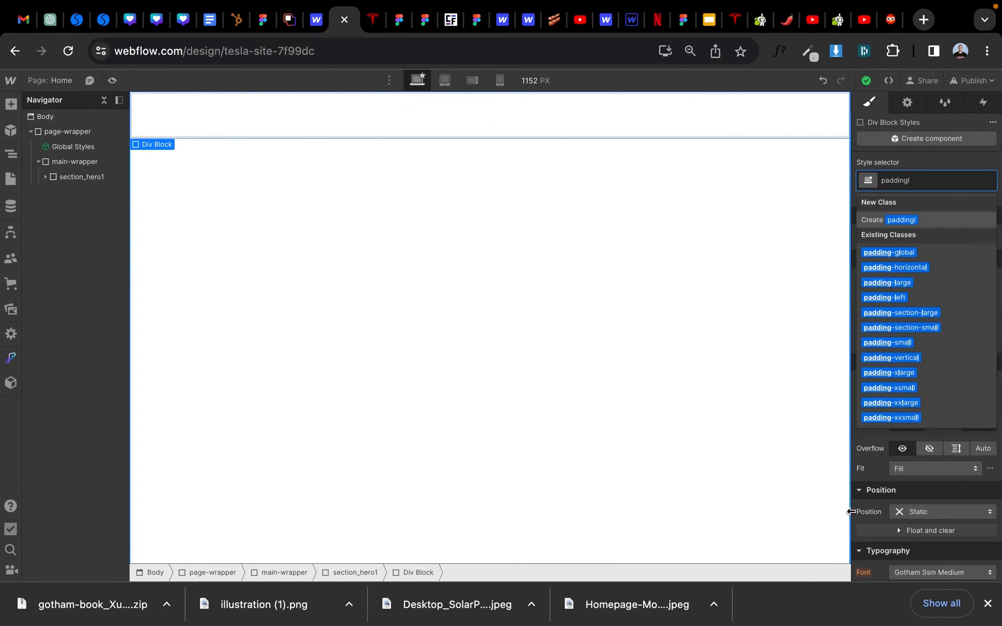
click(889, 252)
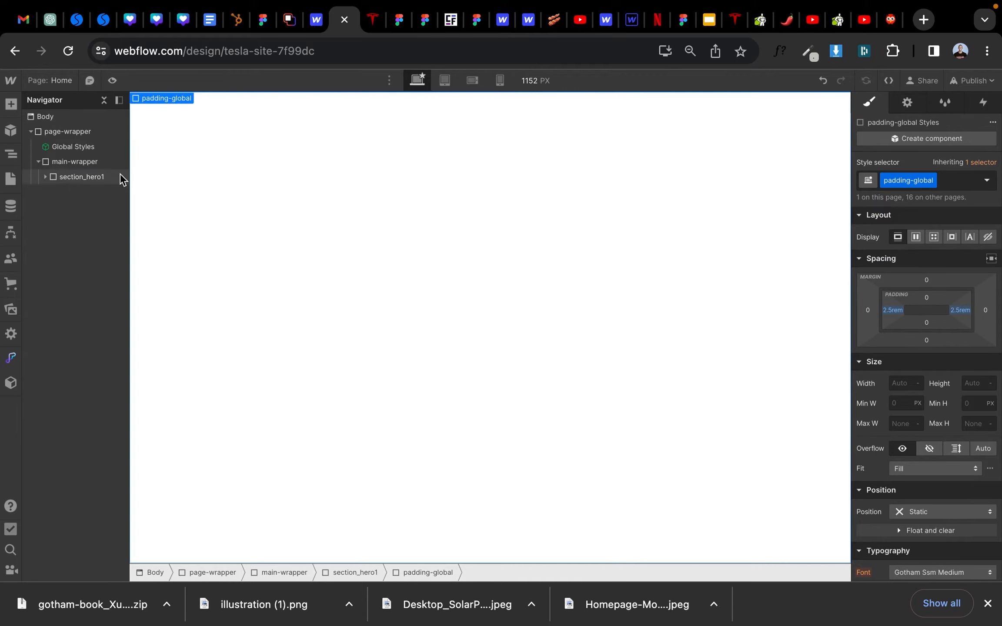
Step: Nest a Div Block inside padding-global and give it the existing class container-large
click(48, 181)
key(super+e)
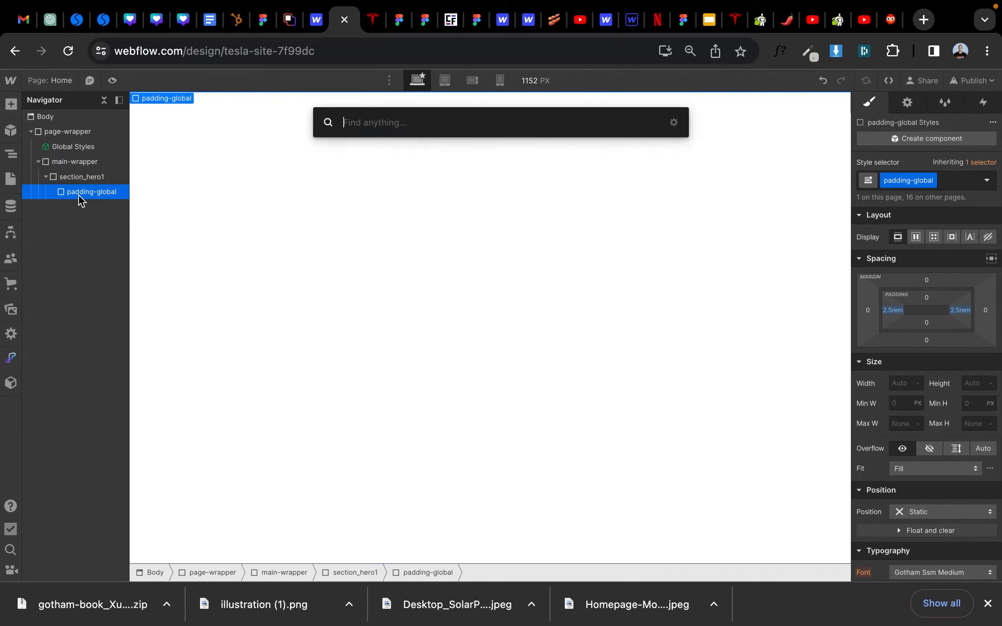
text(div)
key(Return)
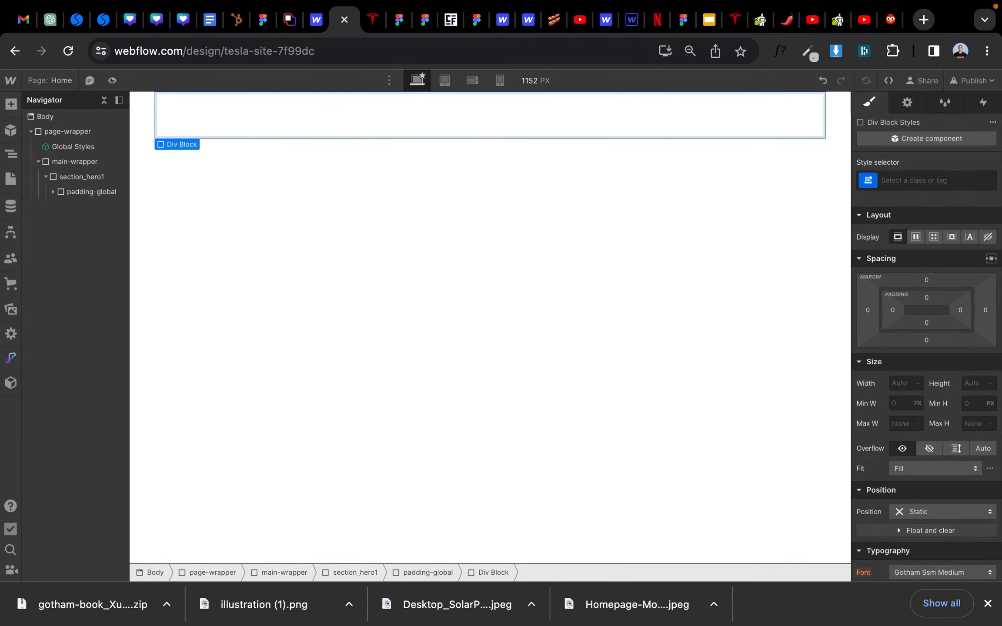
click(938, 176)
text(cont)
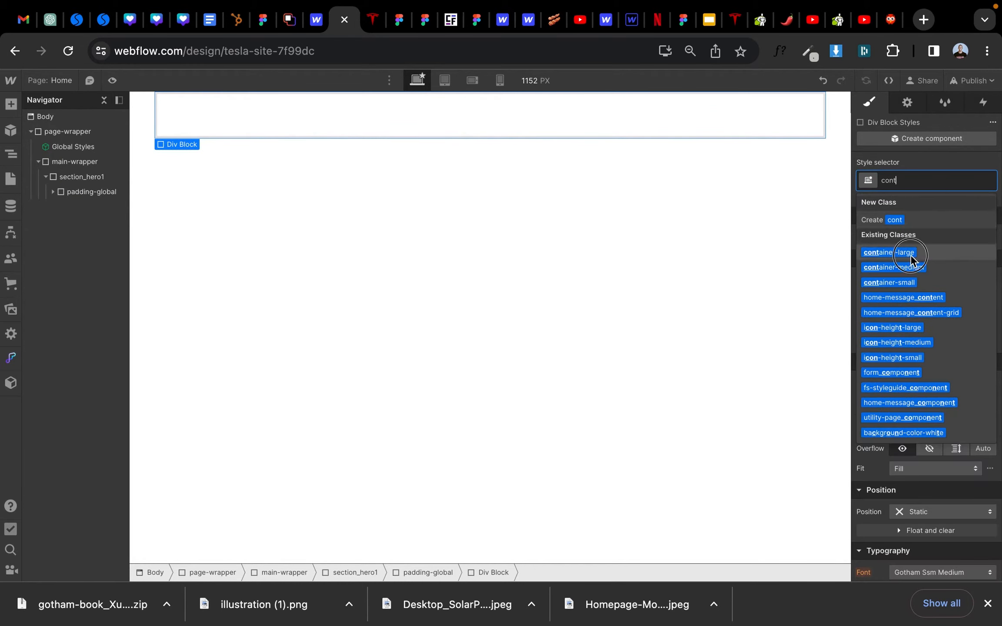
click(911, 252)
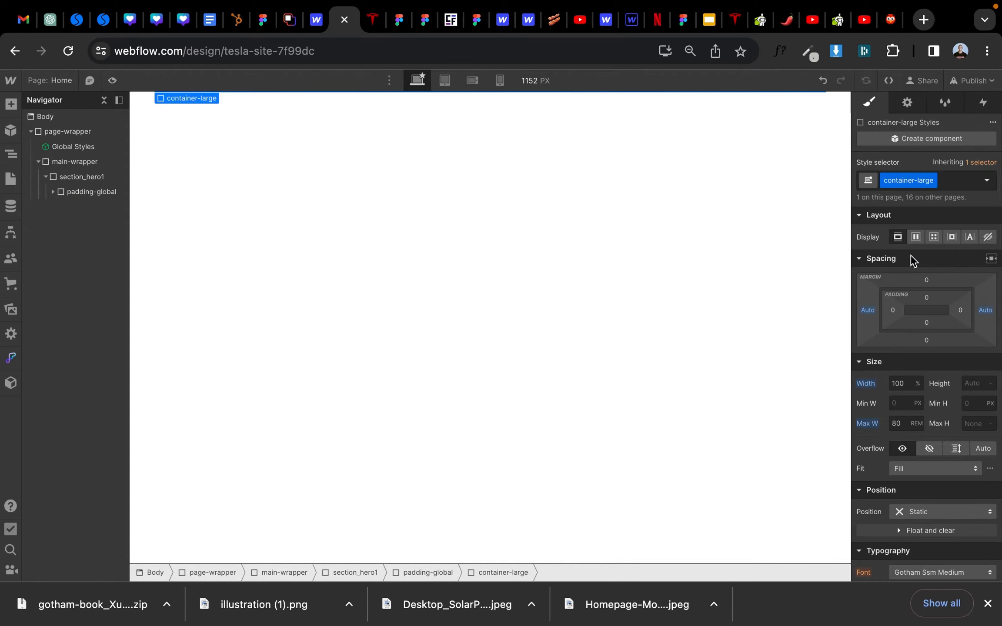
Step: Nest a Div Block inside container-large and give it the existing class padding-section-medium
click(53, 192)
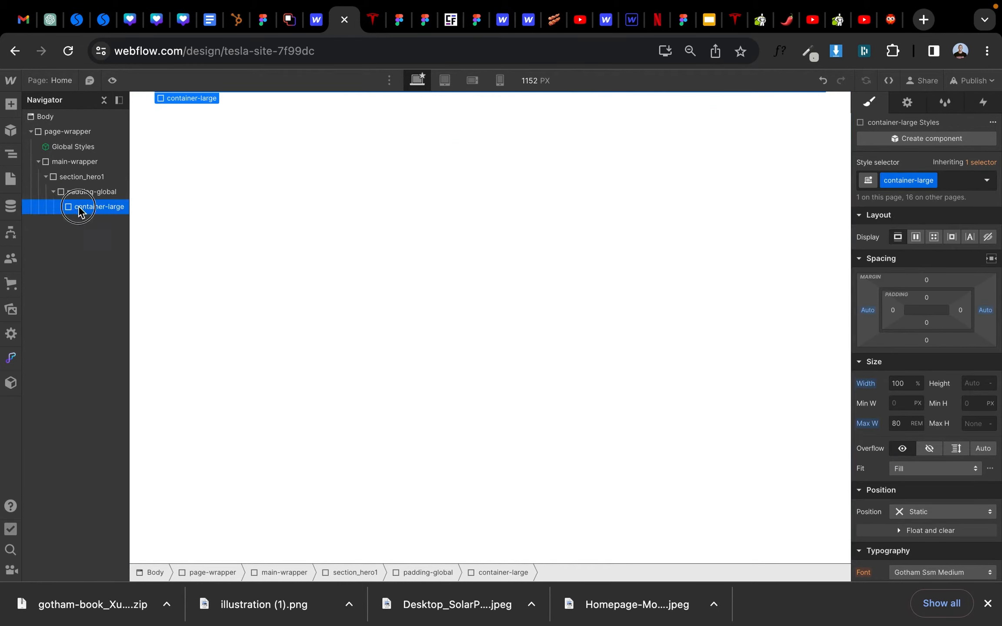
key(super+e)
text(div)
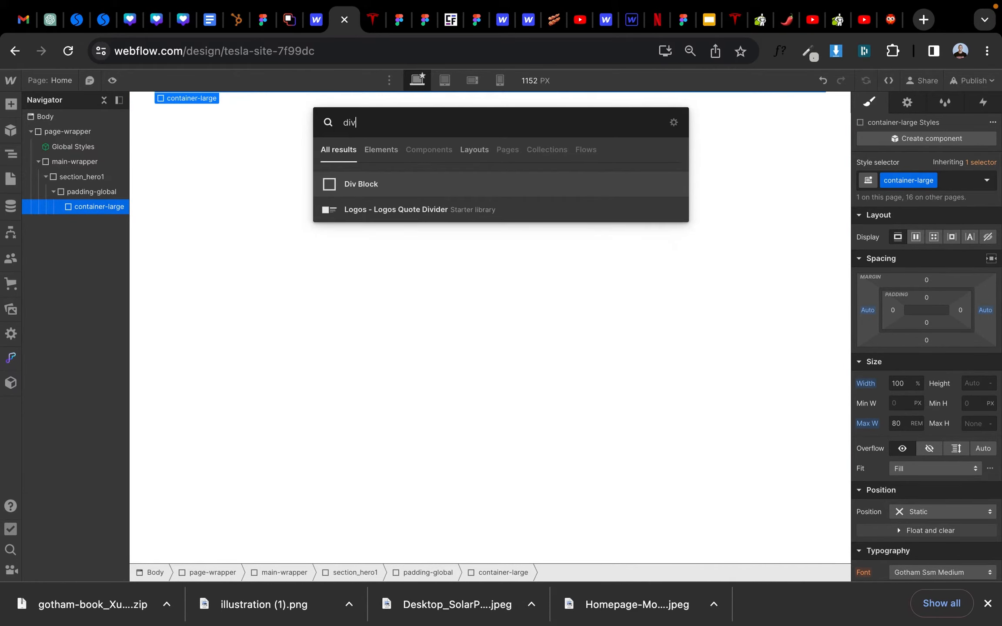
key(Return)
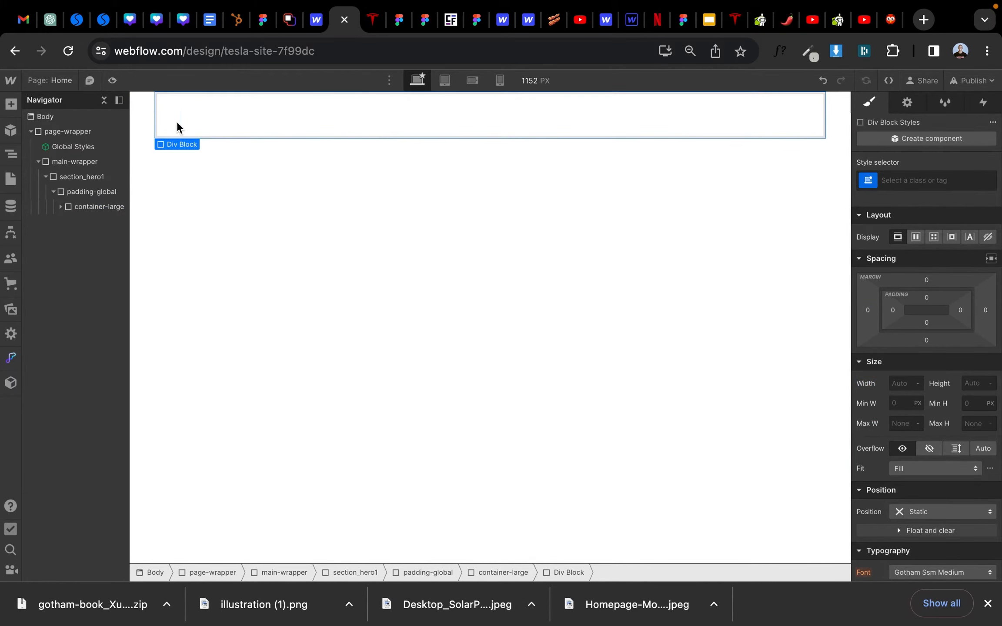
click(374, 26)
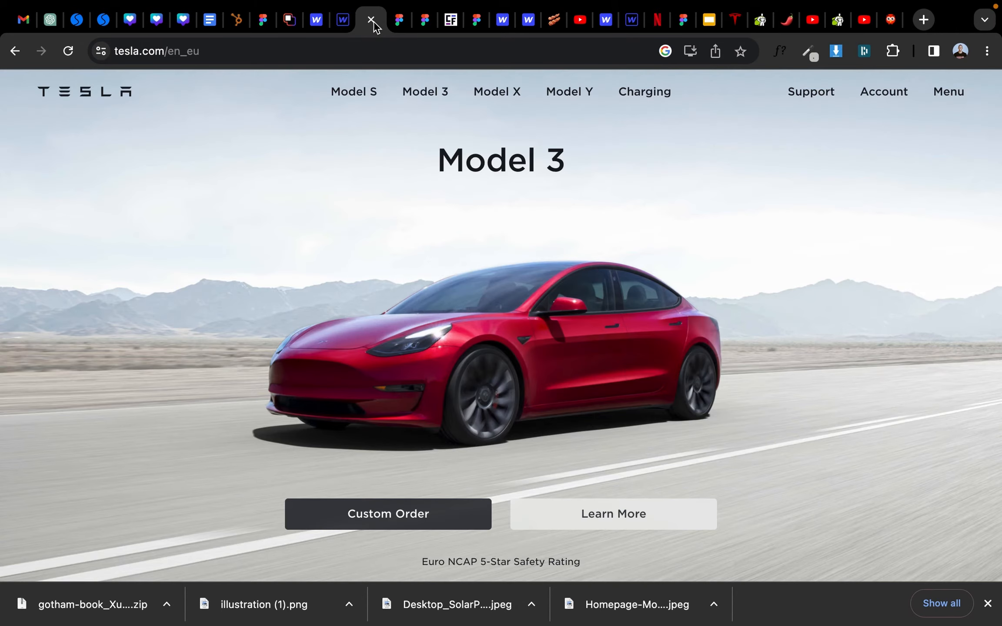
click(343, 23)
click(61, 207)
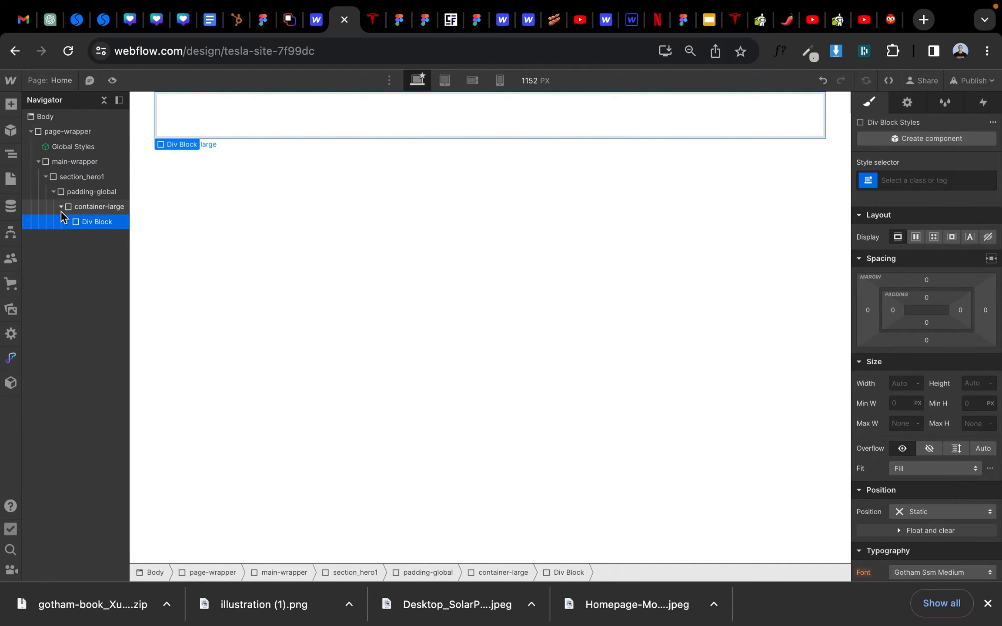
click(928, 182)
text(paddisec)
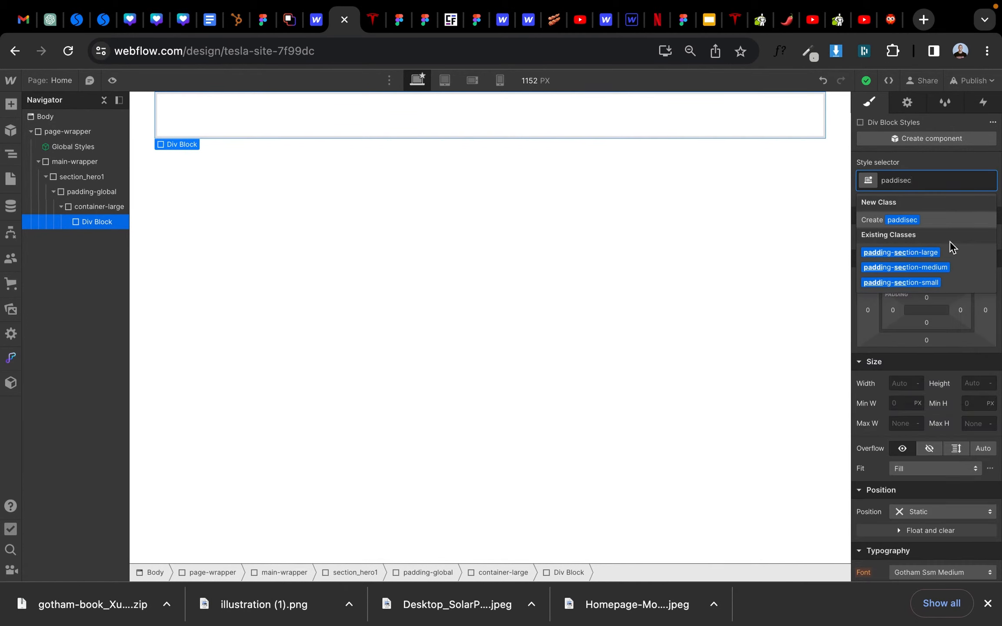
click(919, 266)
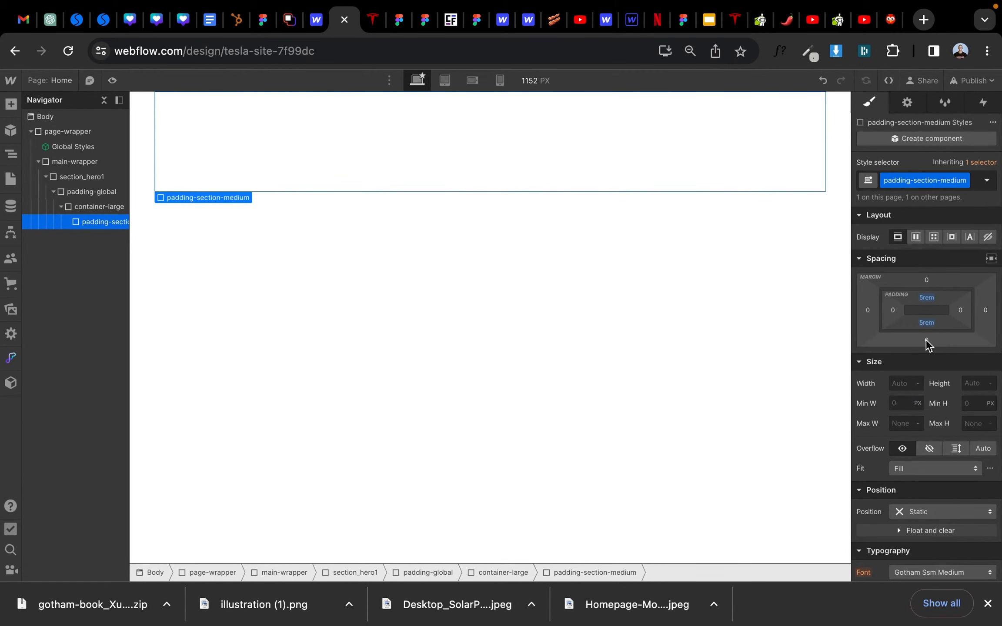
Step: Set section_hero1 to a horizontal flex layout with its content centered in both alignment and justification
click(93, 178)
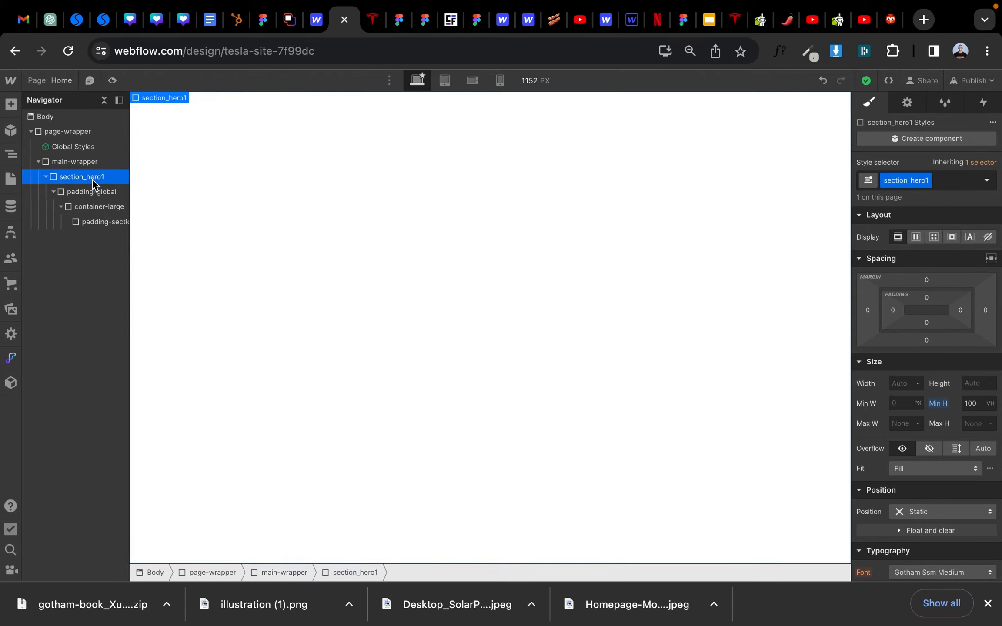
click(917, 237)
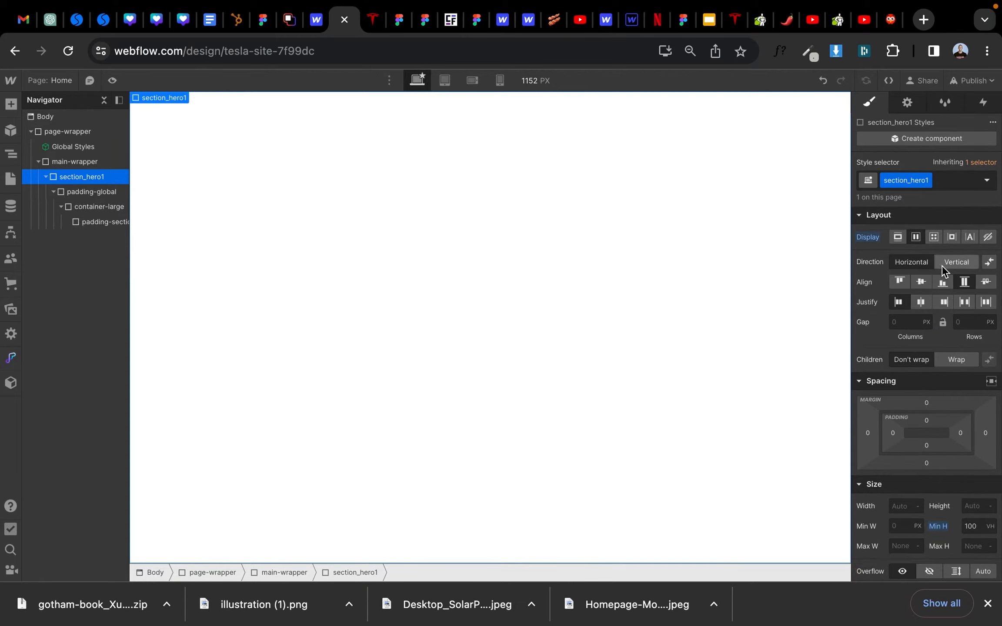
click(924, 281)
click(924, 300)
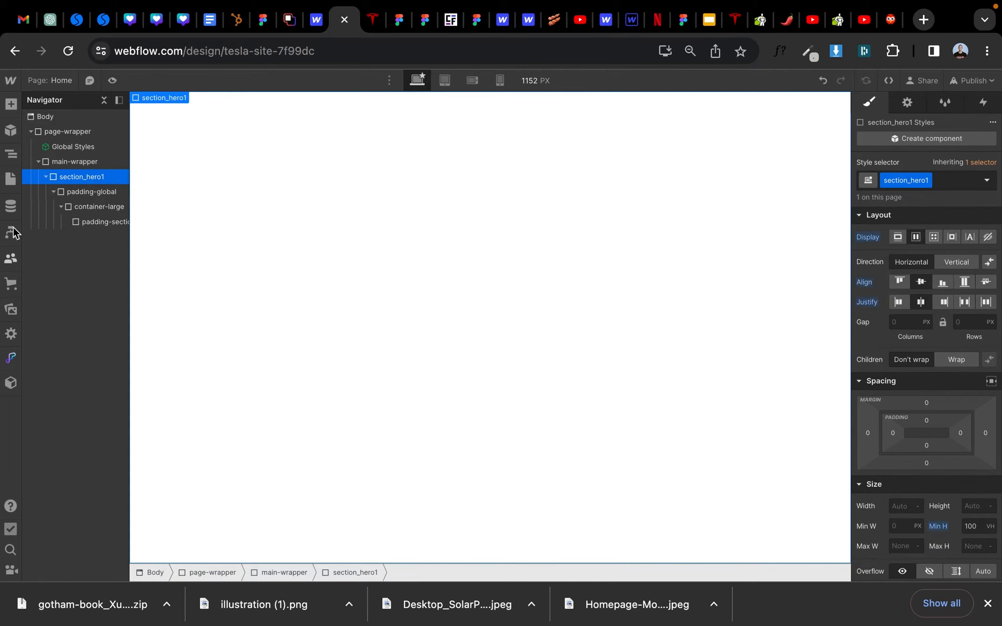
Step: Set the width of the padding-global block inside section_hero1 to 100%
click(88, 222)
click(83, 177)
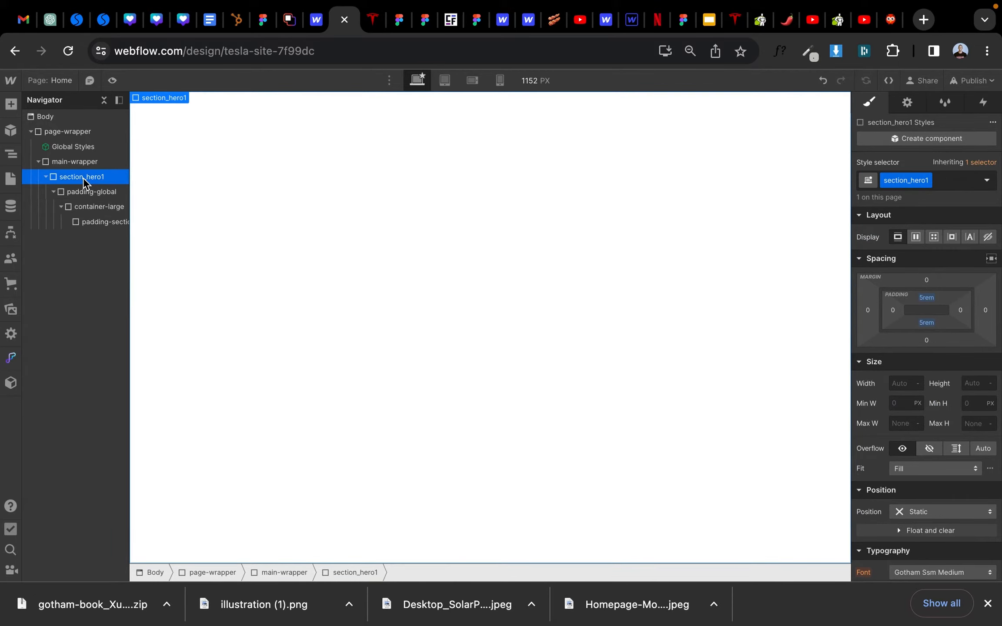
click(85, 192)
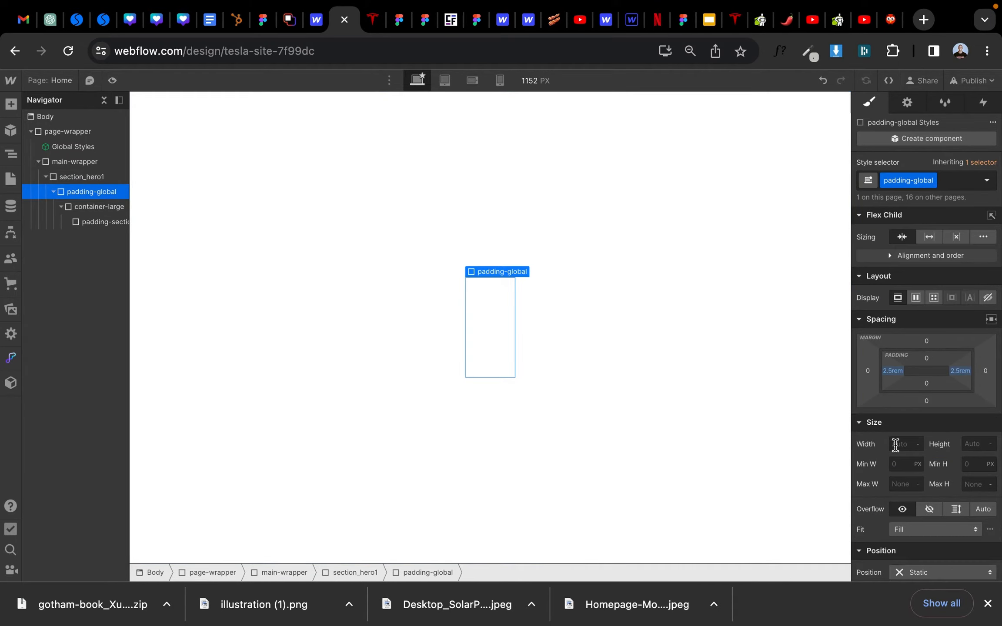
click(902, 447)
key(Return)
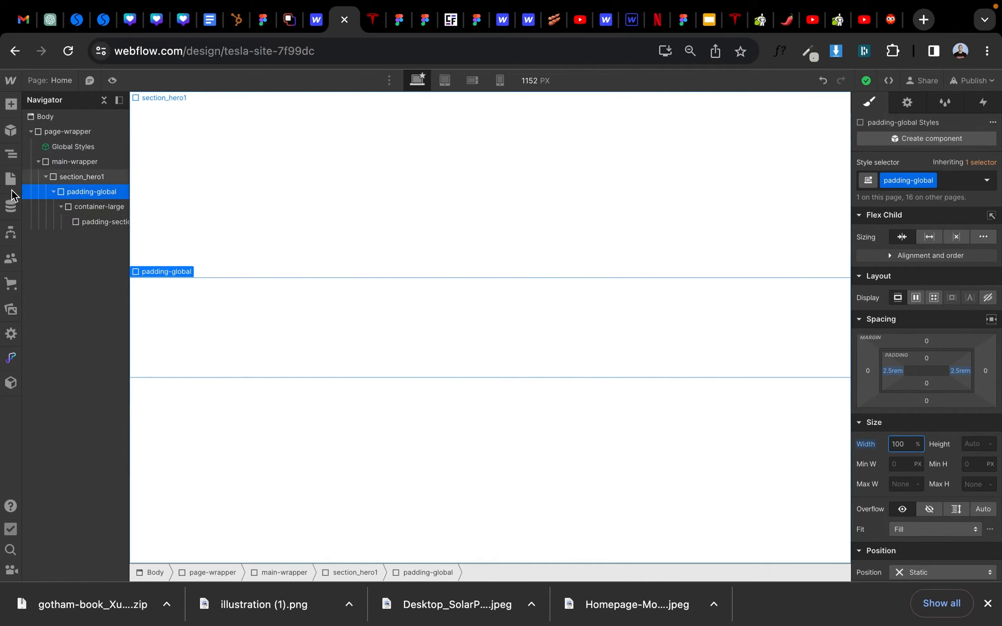
click(80, 205)
click(80, 225)
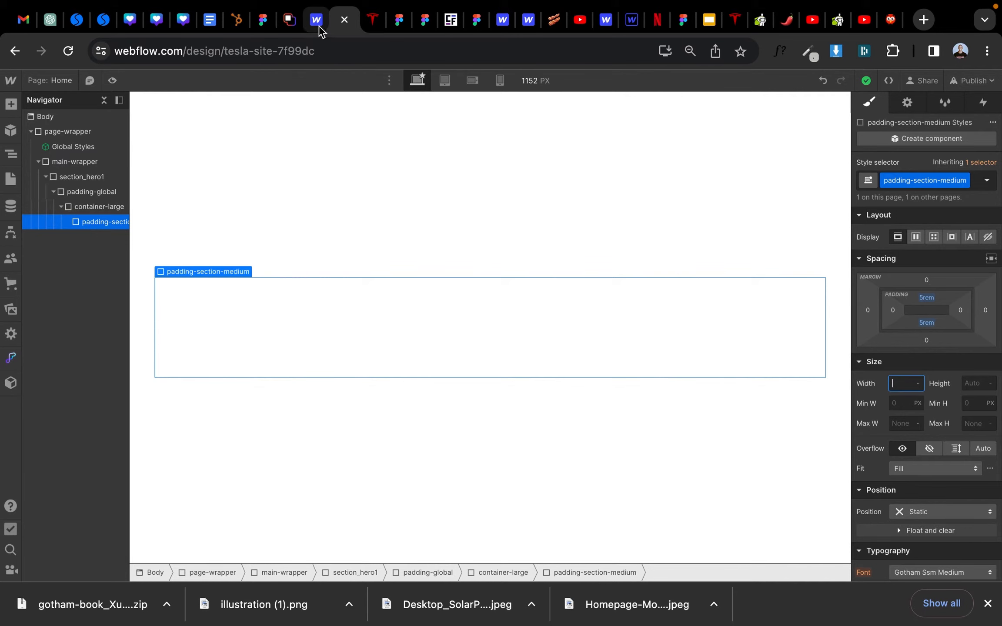
Step: Check the hero on the Tesla homepage and add a background image layer to section_hero1
click(373, 19)
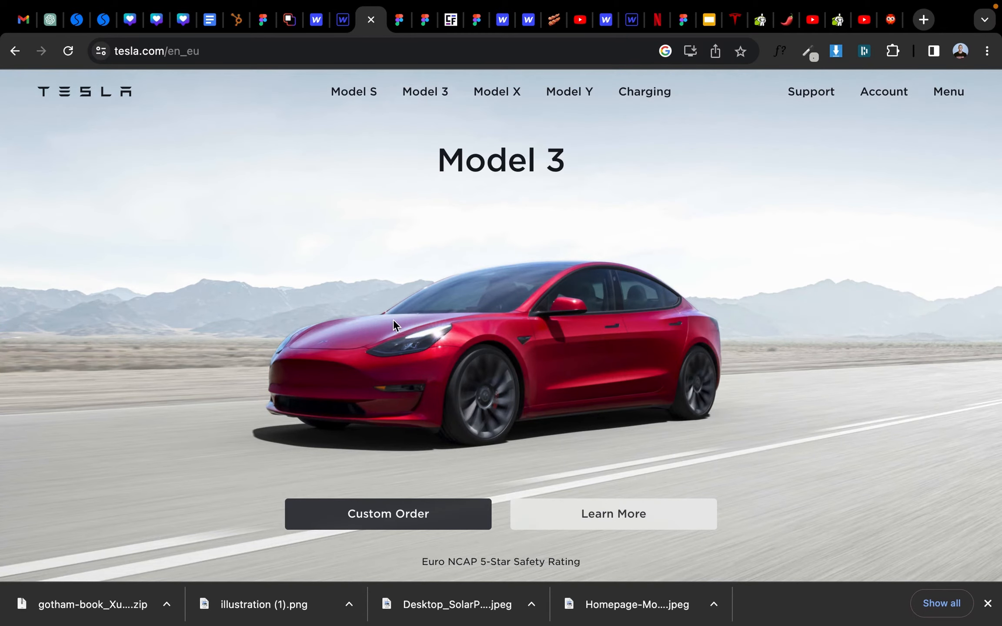
click(344, 20)
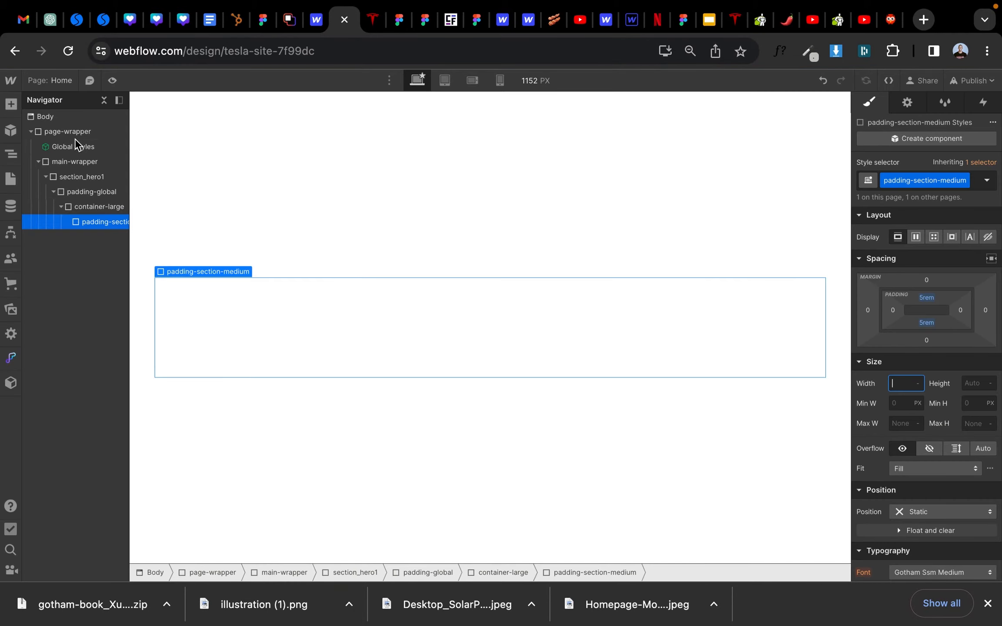
click(92, 176)
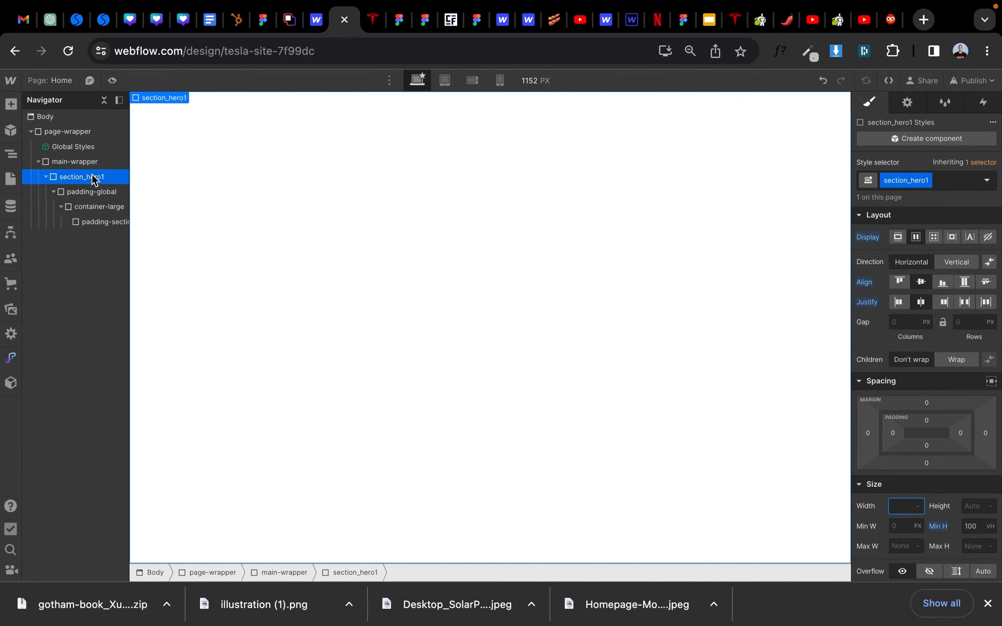
scroll(911, 381, down, 7)
scroll(911, 382, down, 3)
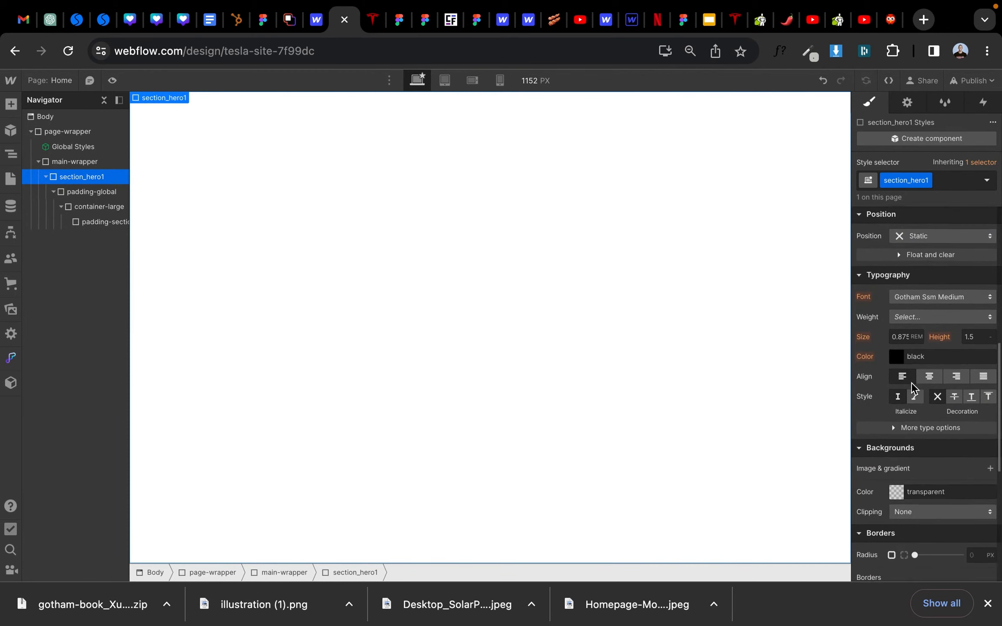
click(991, 443)
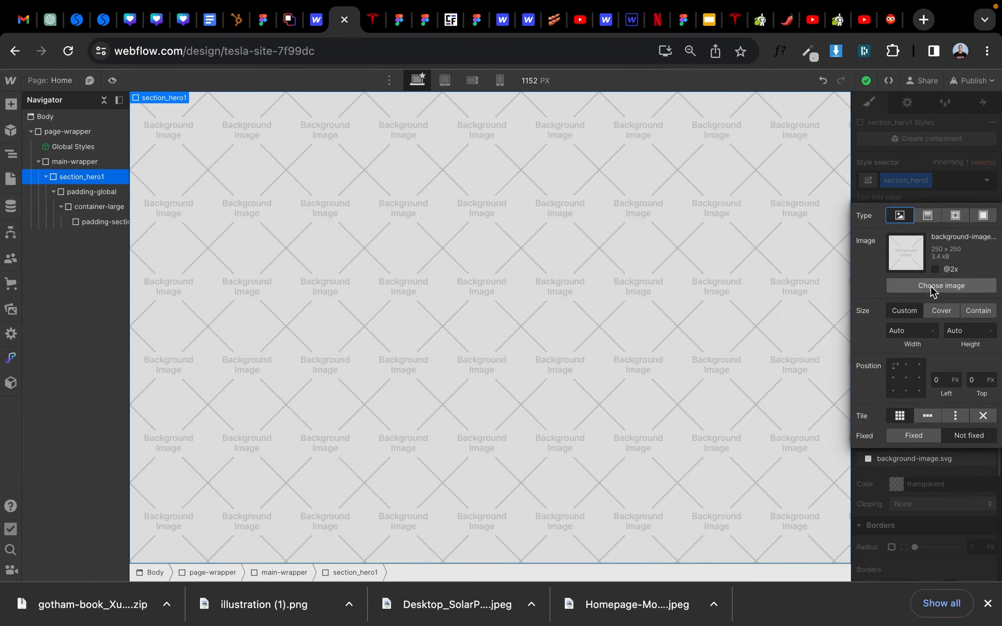
Step: Upload all images from the tesla folder in Downloads to the assets and choose download.png as section_hero1's background image
click(931, 286)
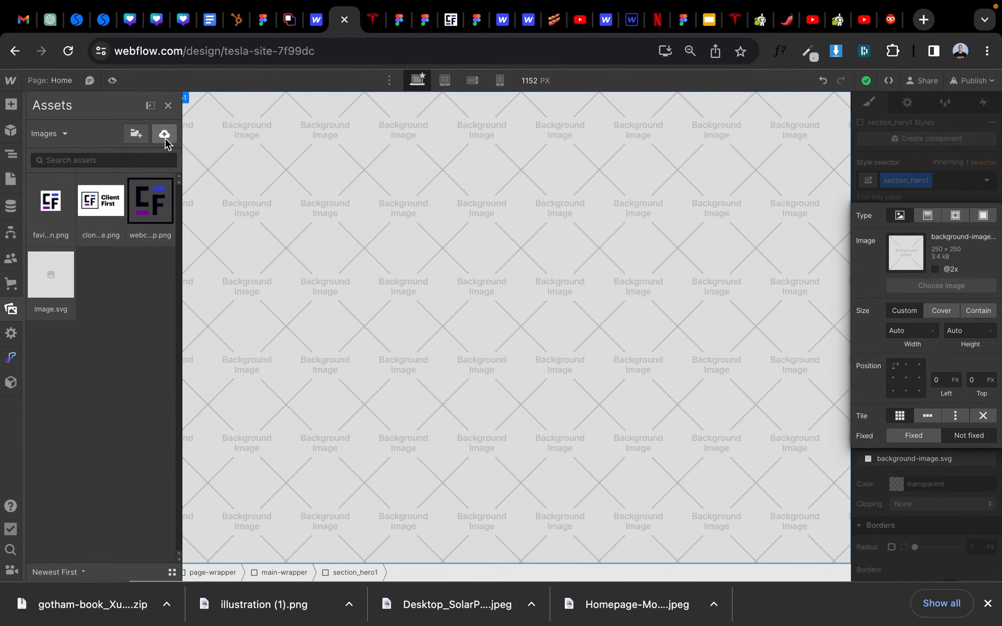
click(165, 138)
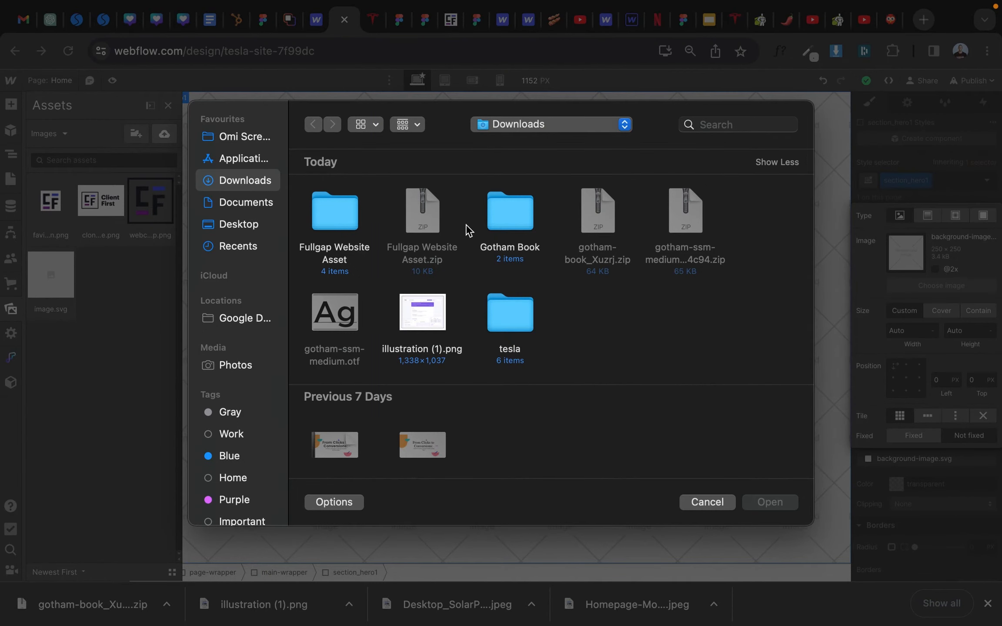
click(504, 217)
double_click(504, 218)
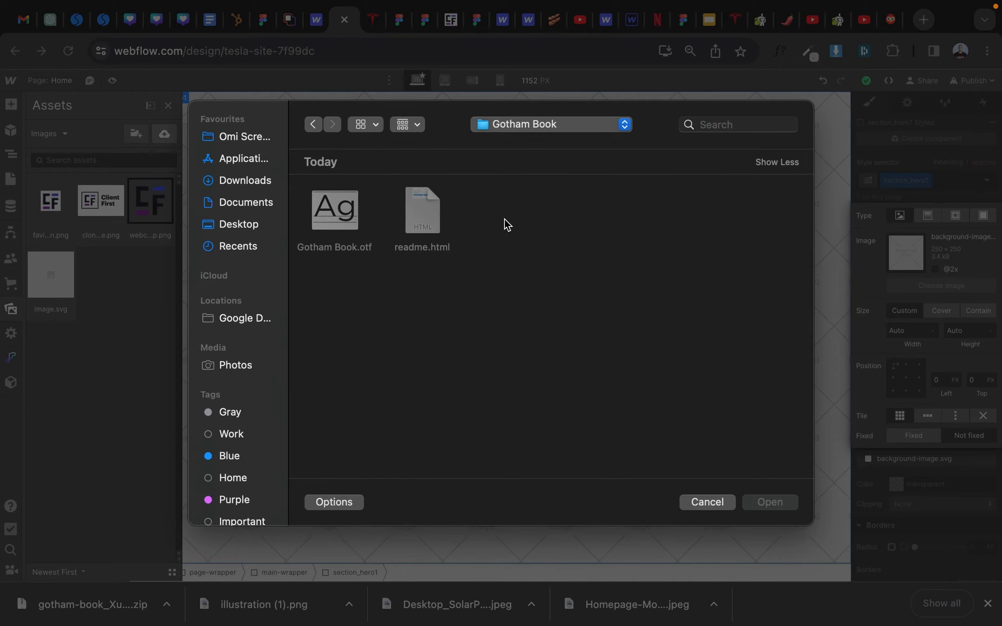
click(316, 132)
double_click(514, 327)
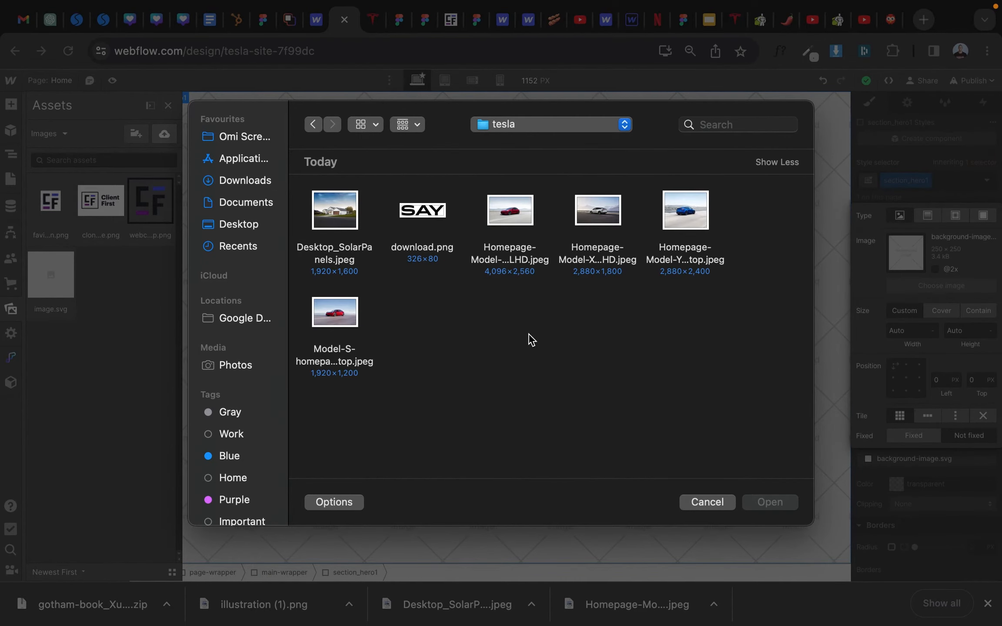
key(super+a)
click(770, 502)
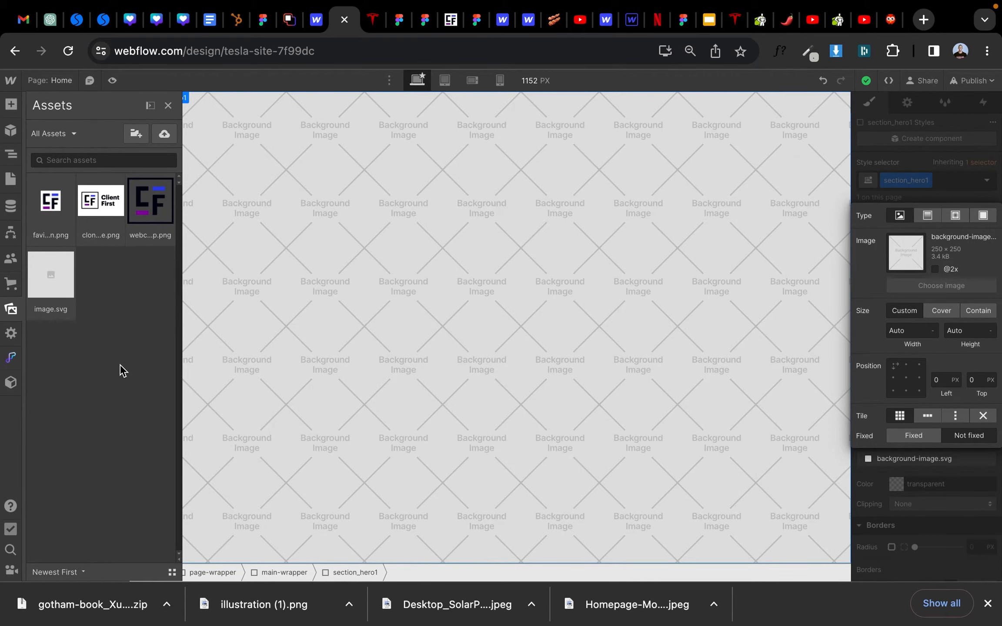
click(72, 213)
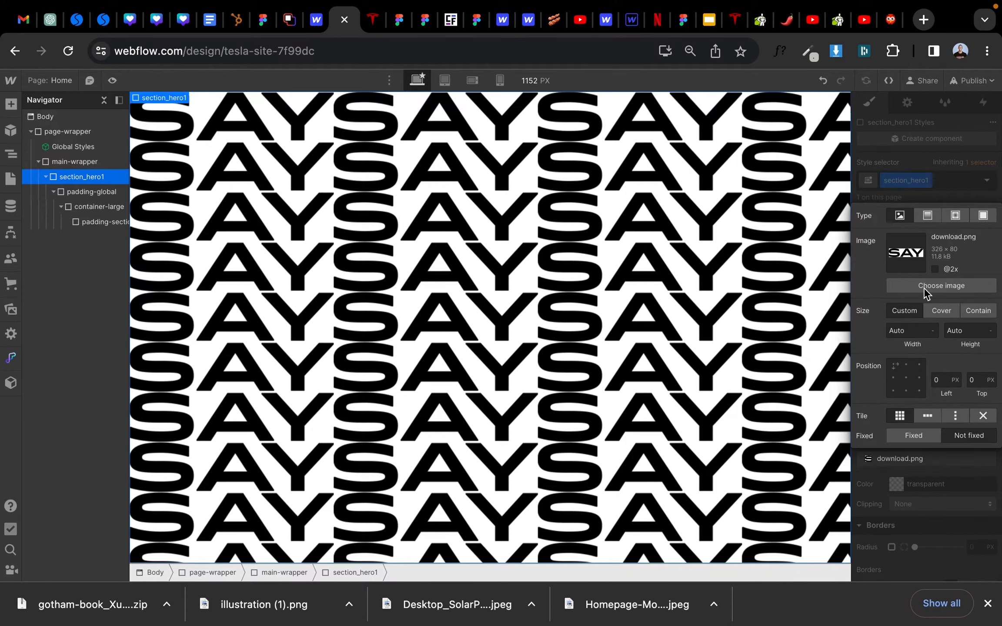
Step: Replace section_hero1's background image with the Homepage-Model-3 desktop image and compare it with the hero on the Tesla homepage
click(923, 287)
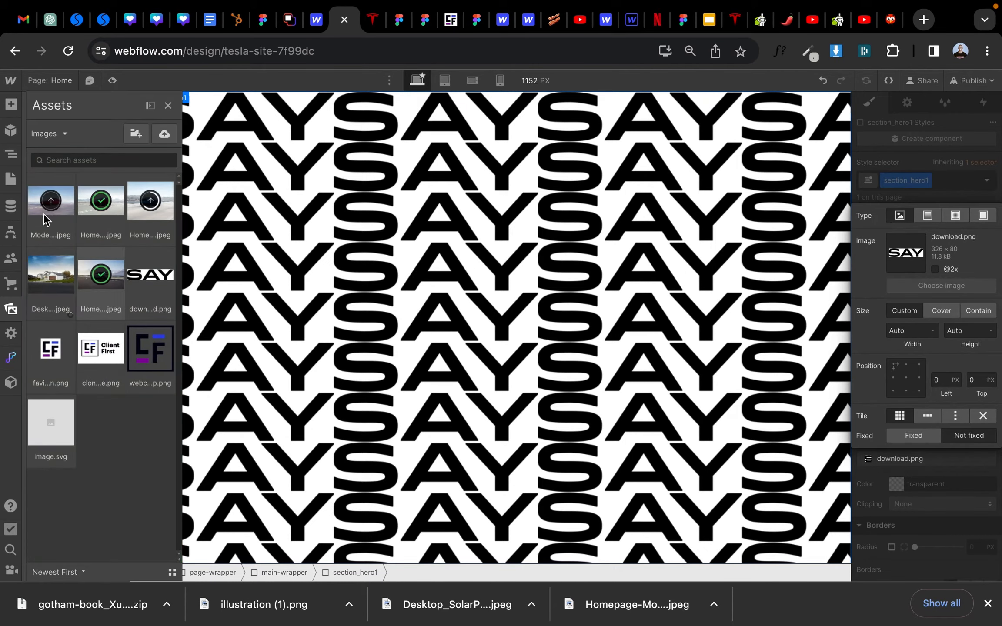
click(47, 226)
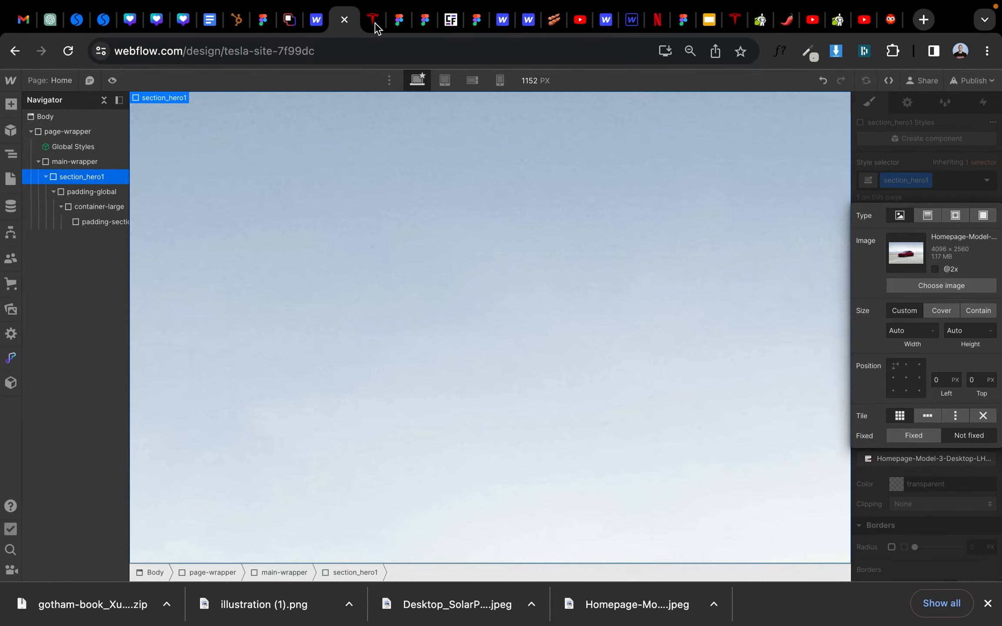
click(373, 20)
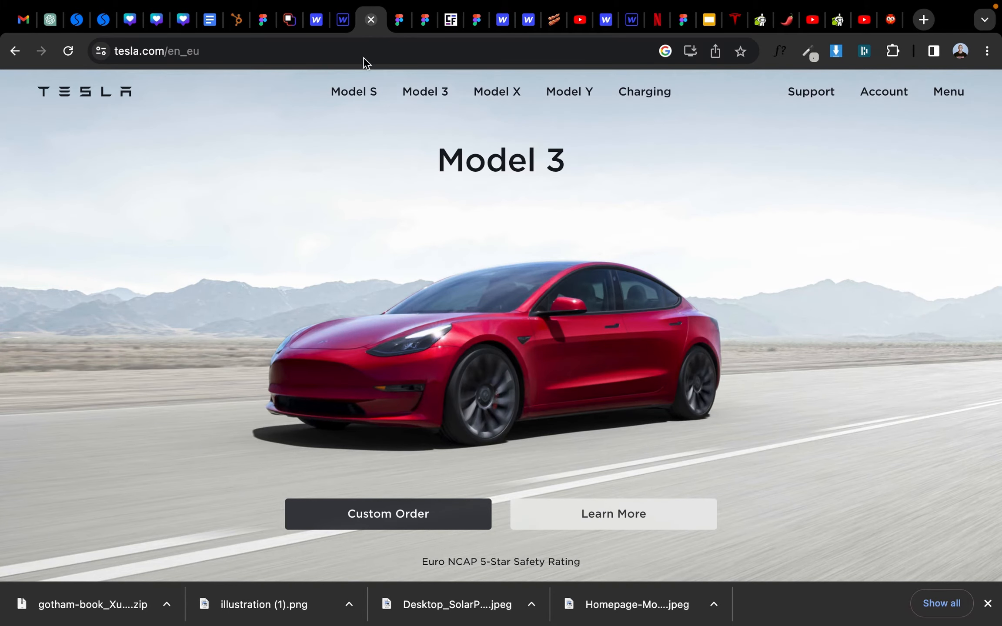
click(343, 21)
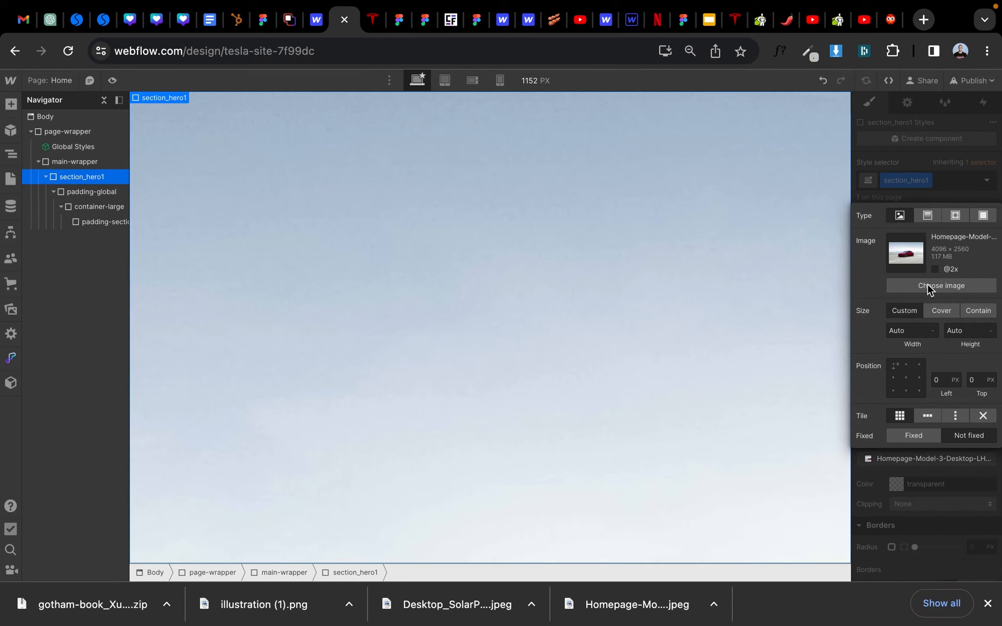
Step: Set section_hero1's background image to Cover with a centered position of 50% left and 50% top, and compare the page preview with the Tesla homepage
click(943, 311)
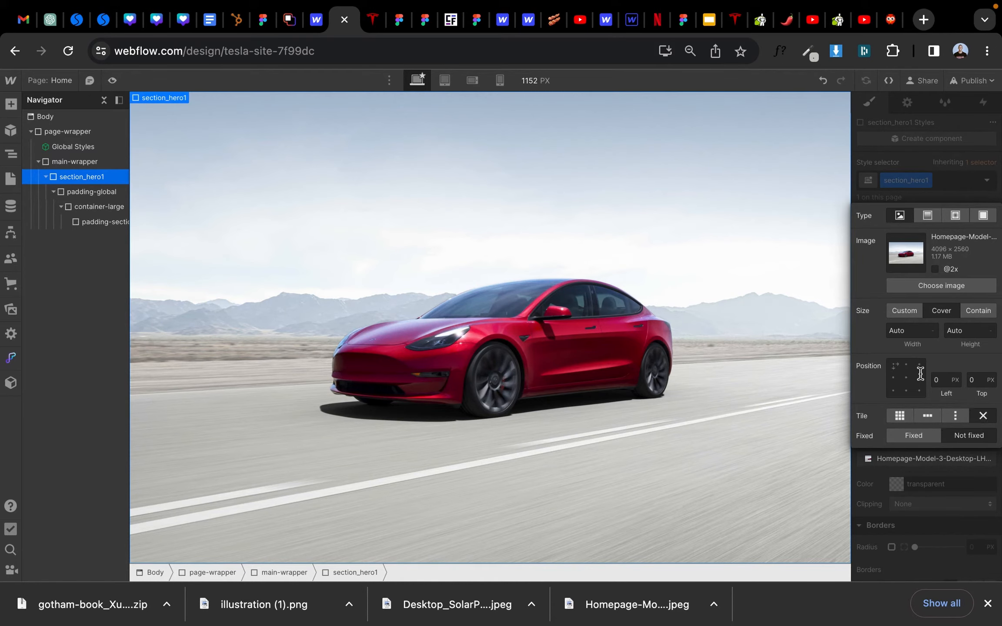
click(906, 378)
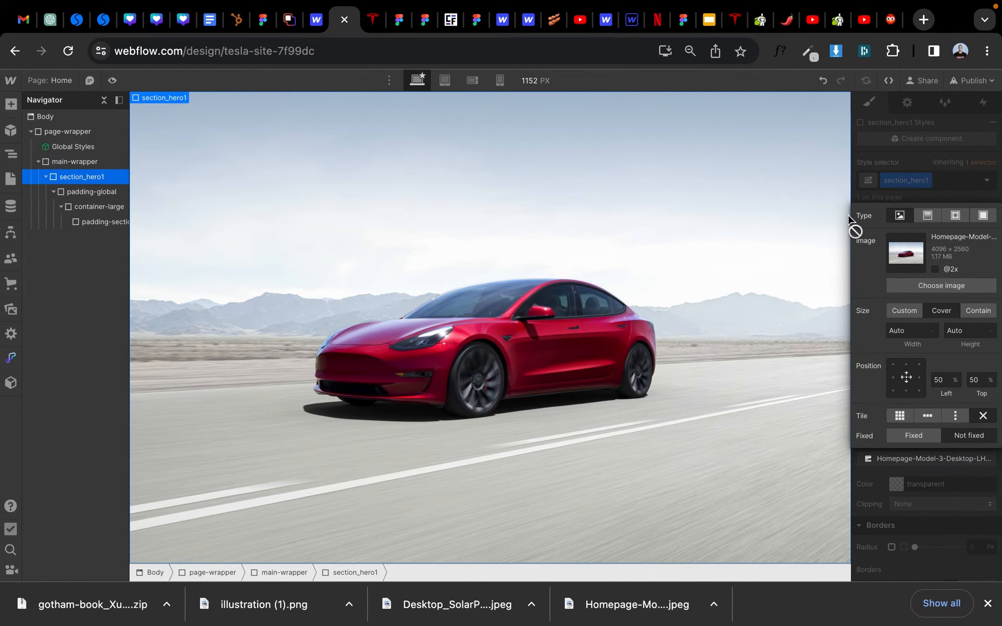
click(953, 198)
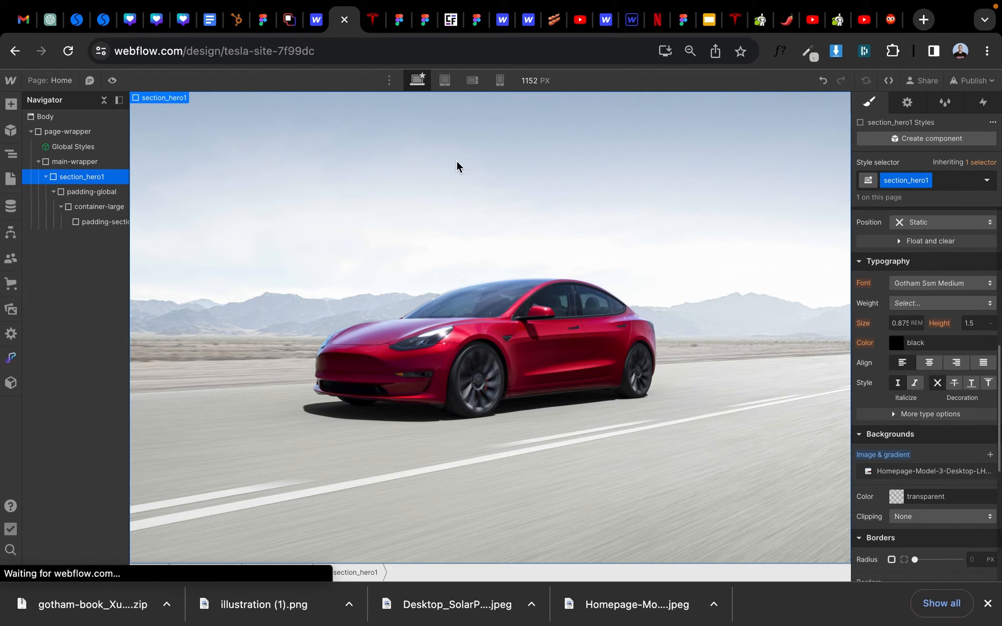
click(114, 82)
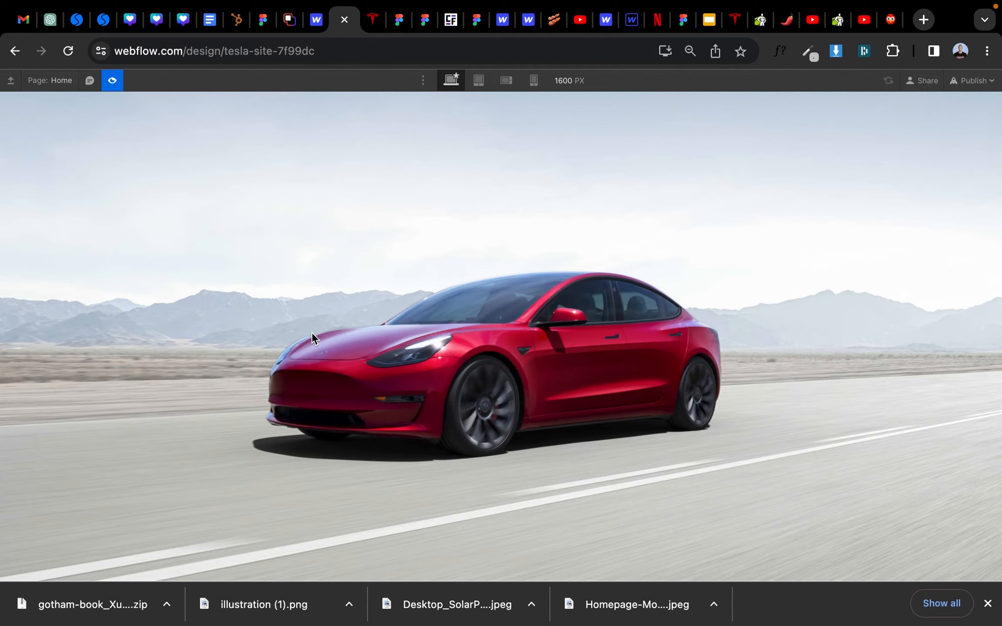
click(113, 82)
click(373, 20)
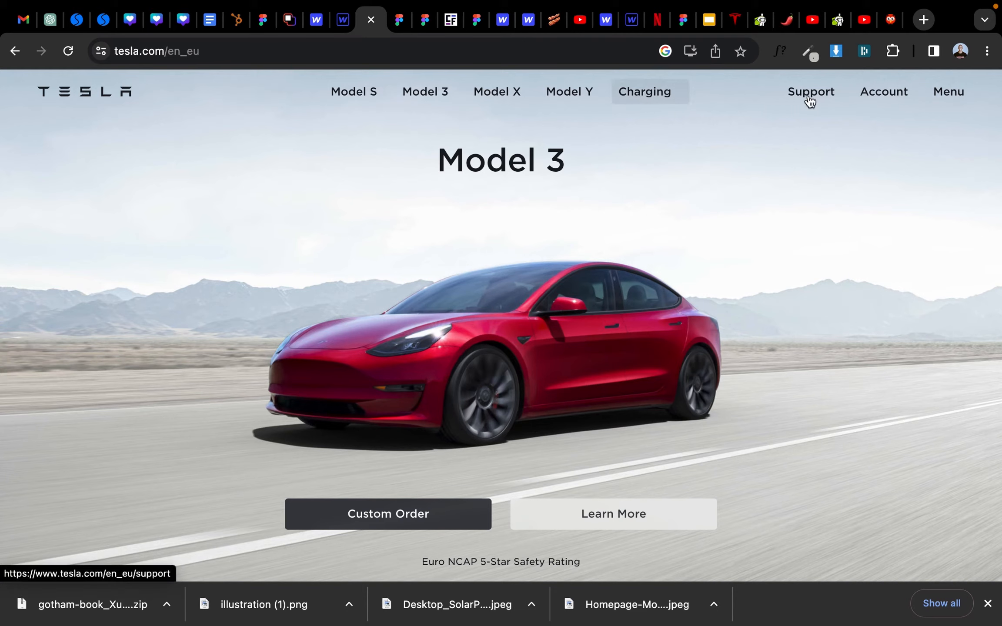
click(345, 20)
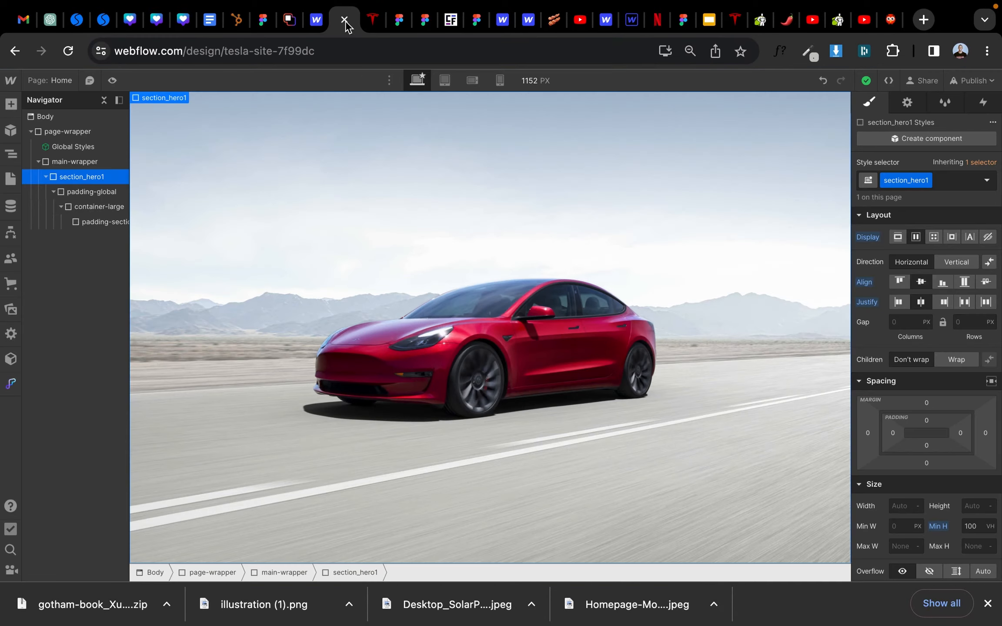
Step: Switch to the Relume library and copy the Navbar 2 component from the free components
click(290, 24)
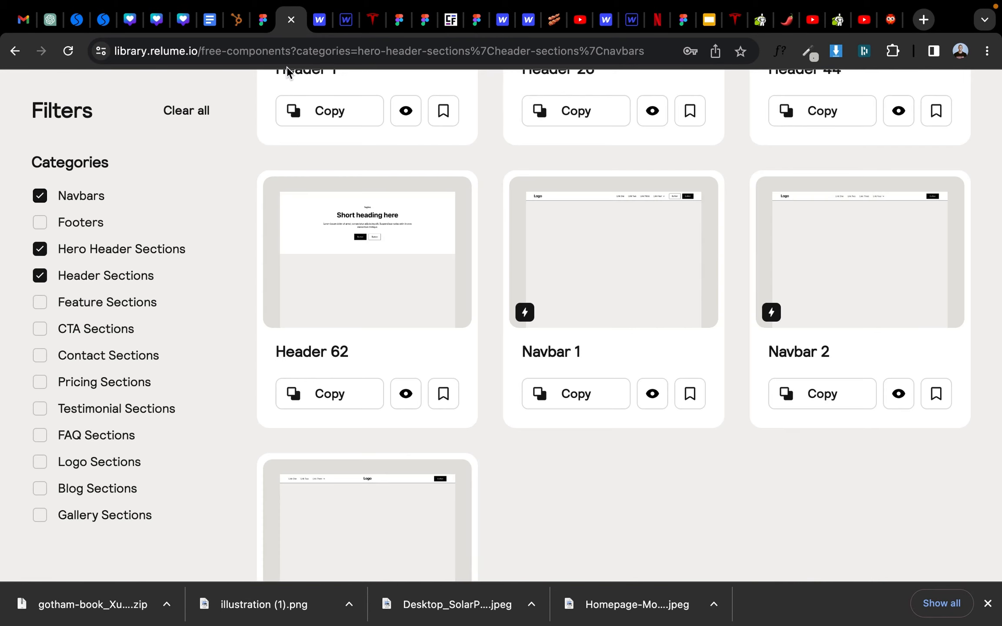
scroll(379, 227, up, 2)
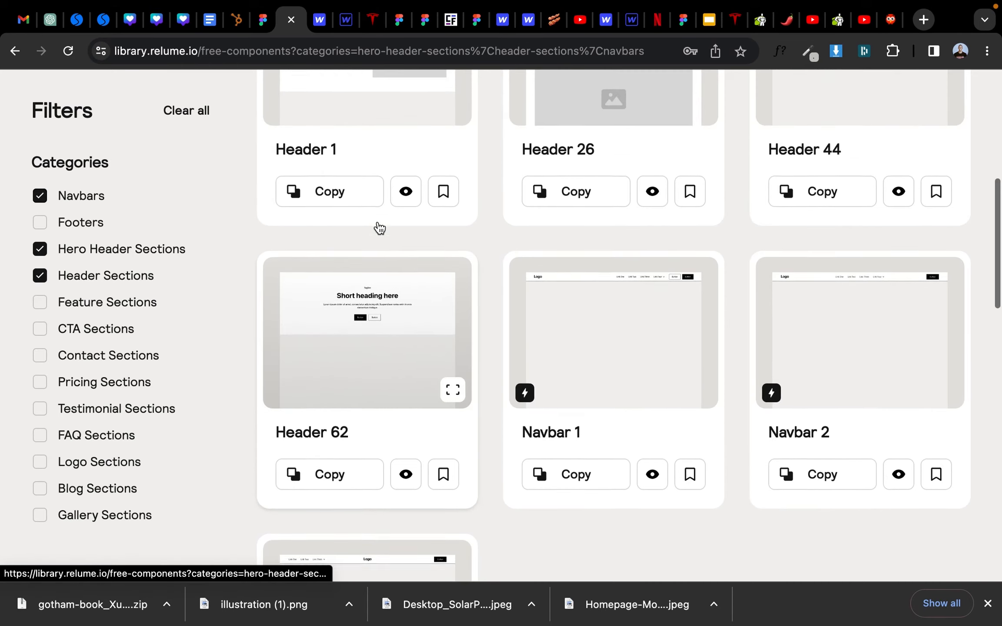
scroll(378, 227, up, 5)
scroll(377, 220, down, 7)
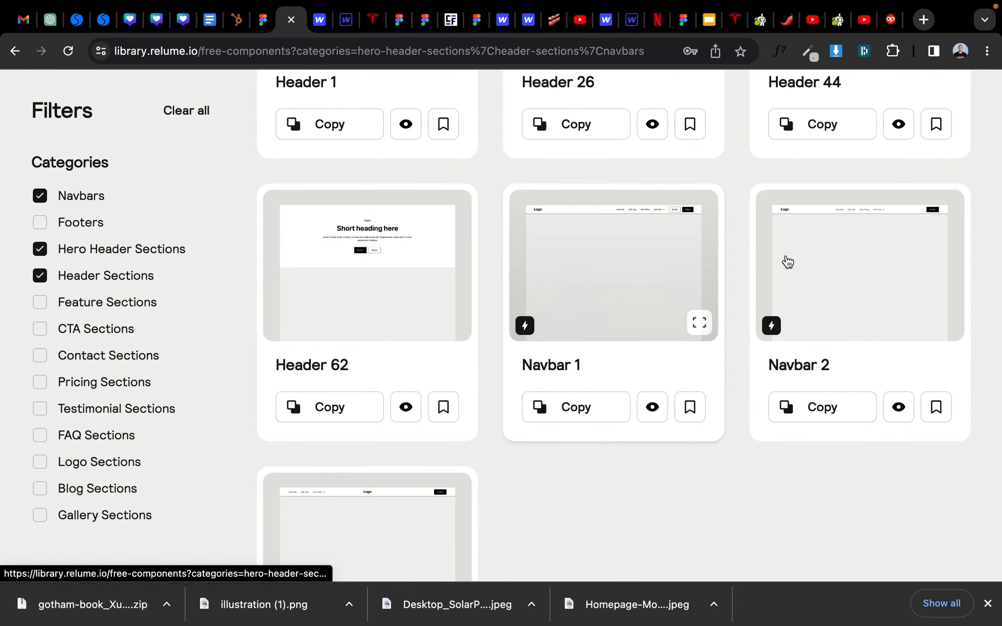
click(813, 413)
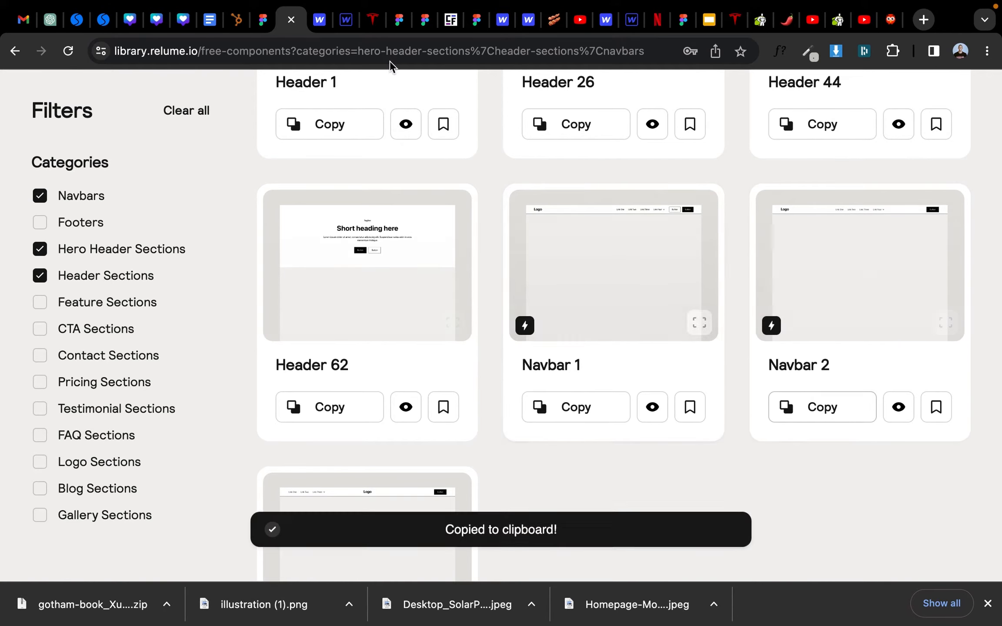
Step: Paste the copied navbar into page-wrapper on the Webflow Home page and place it between Global Styles and main-wrapper
click(347, 21)
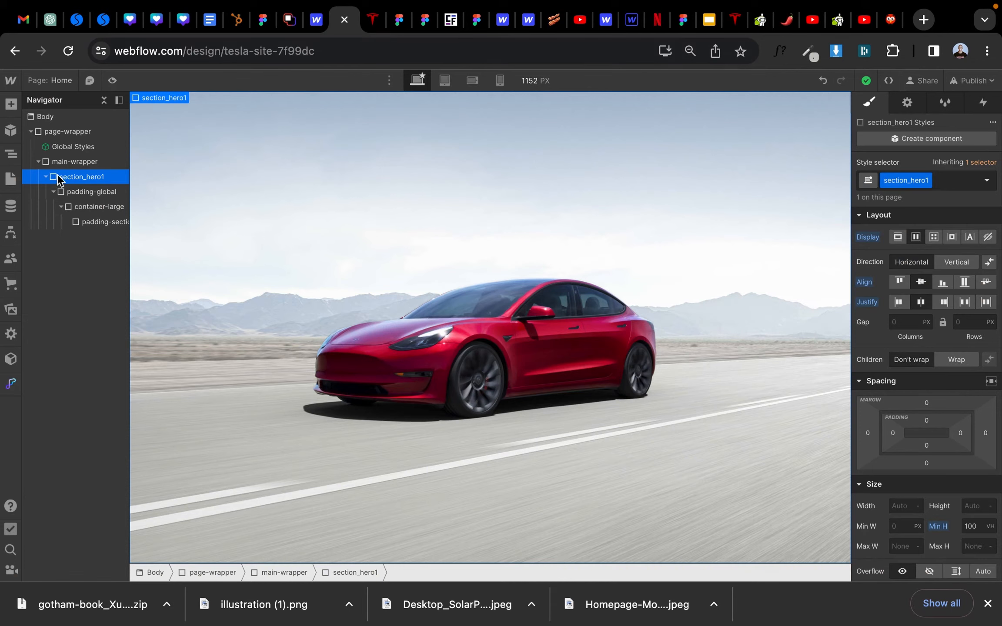
click(38, 163)
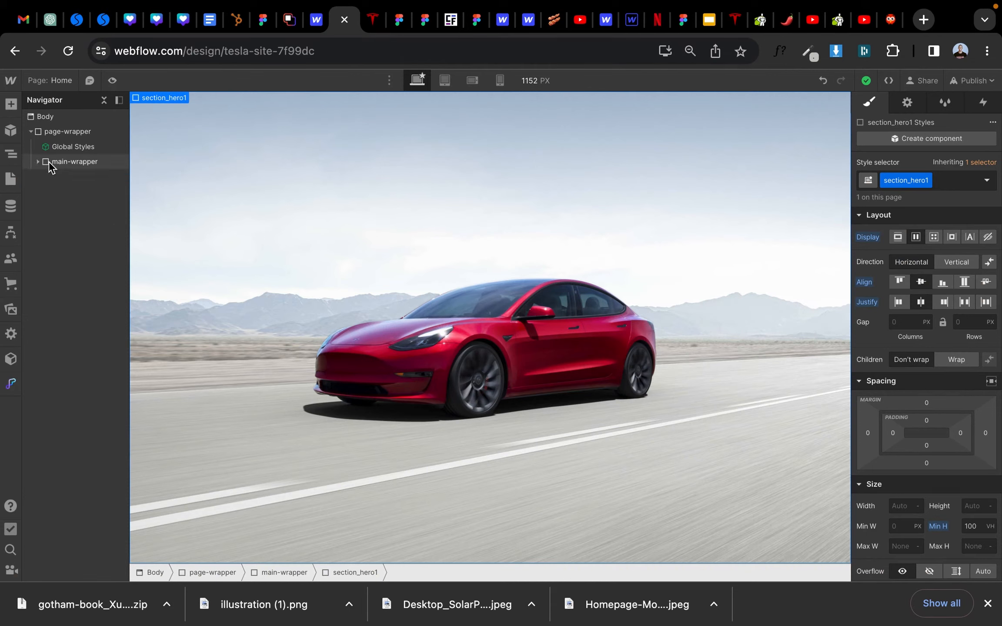
click(68, 132)
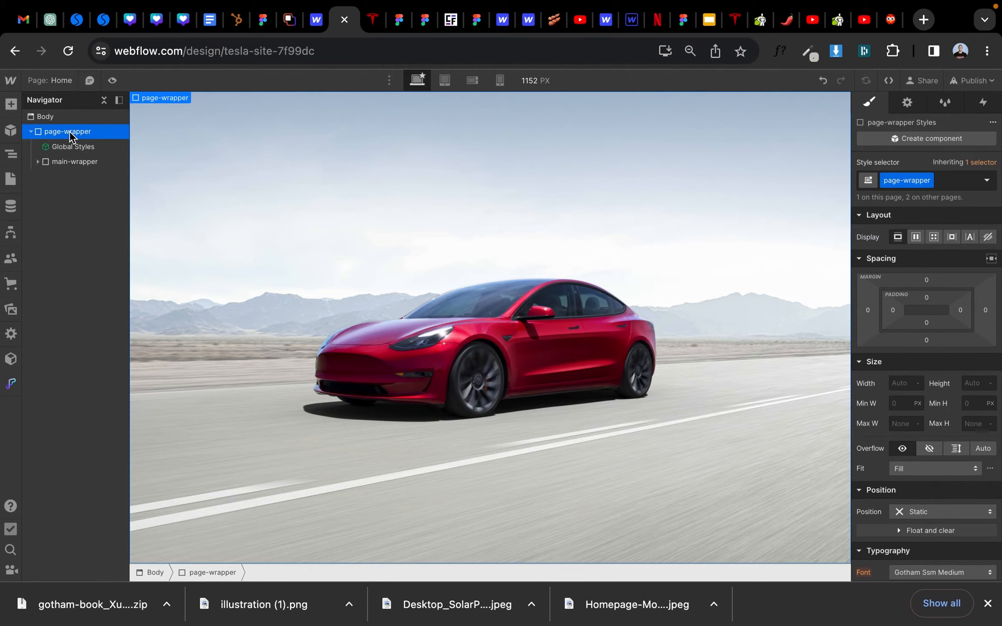
key(super+v)
drag(52, 176, 54, 148)
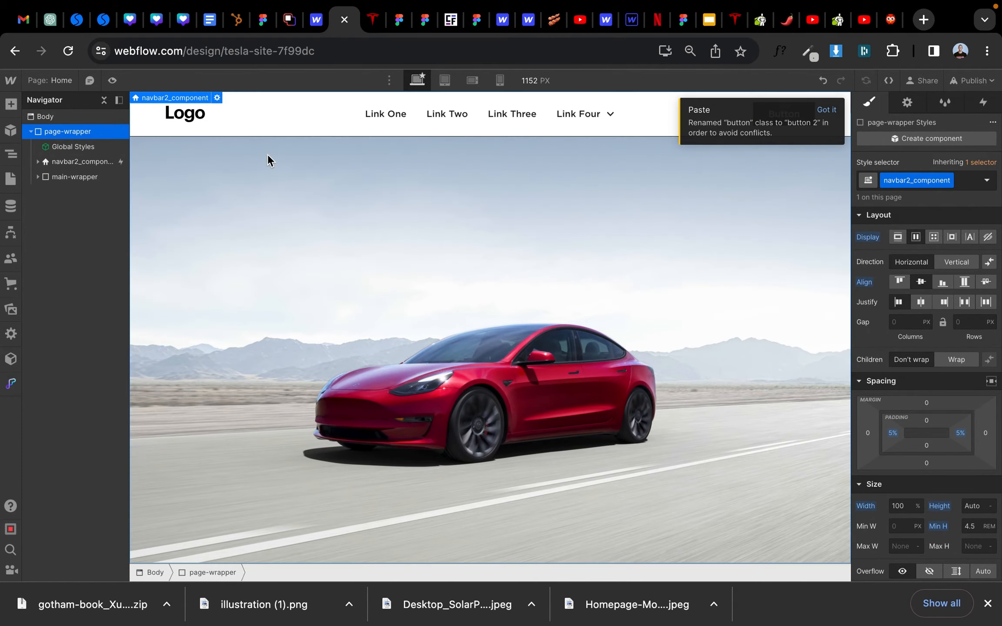
click(826, 110)
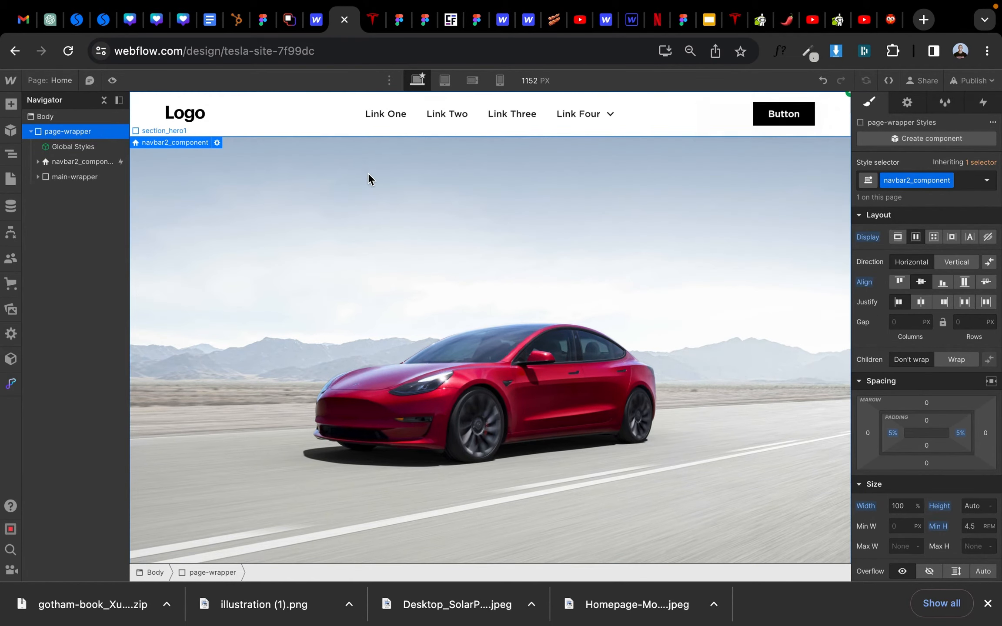
Step: Review the hero sections on the Tesla homepage and replace section_hero1's background with the Homepage-Model-Y-Global desktop image
click(372, 20)
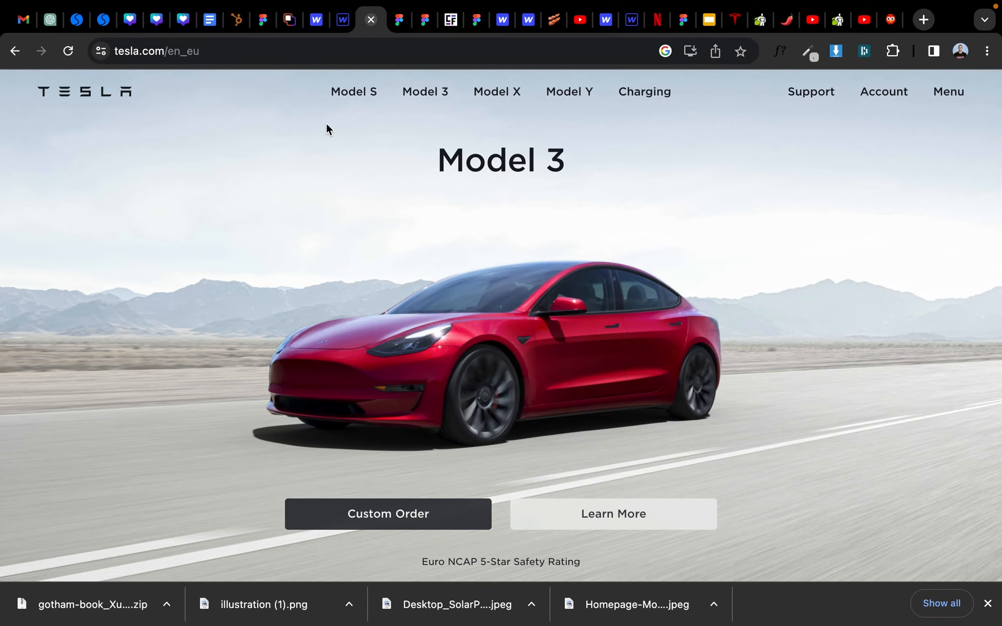
scroll(263, 296, down, 3)
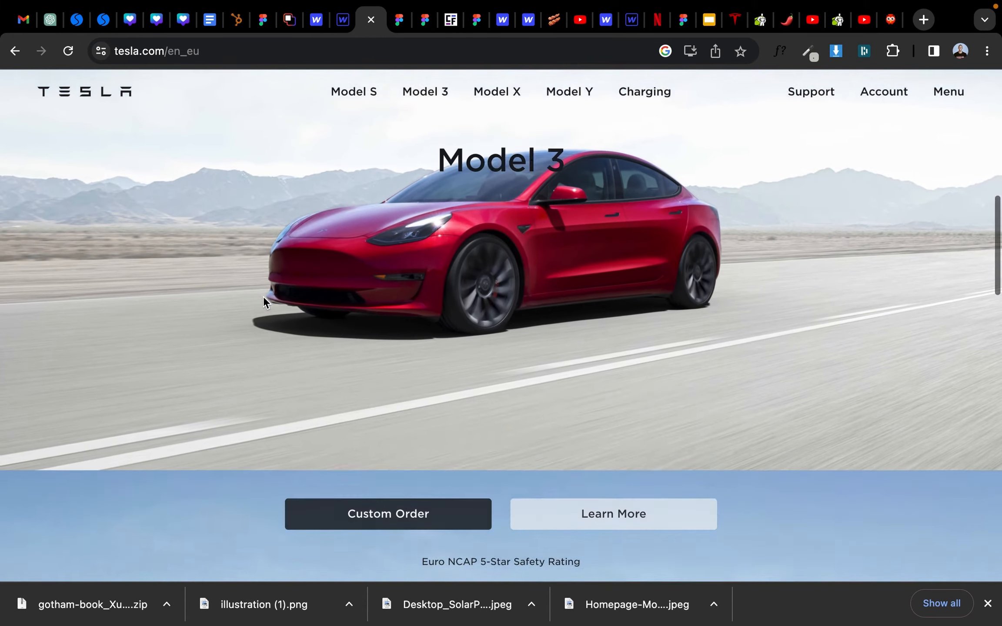
scroll(263, 300, down, 5)
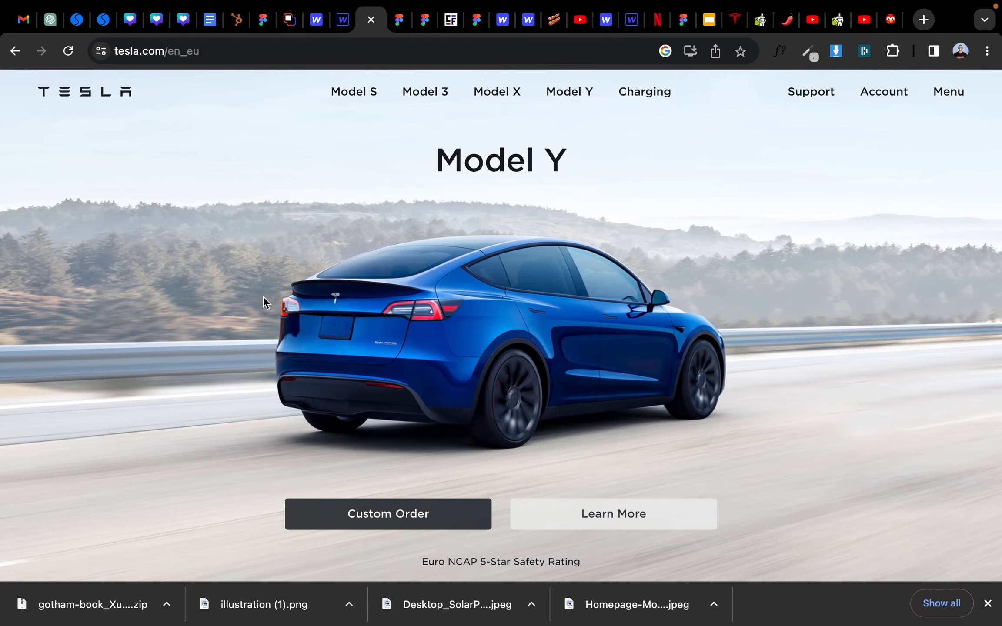
scroll(263, 295, down, 1)
click(342, 21)
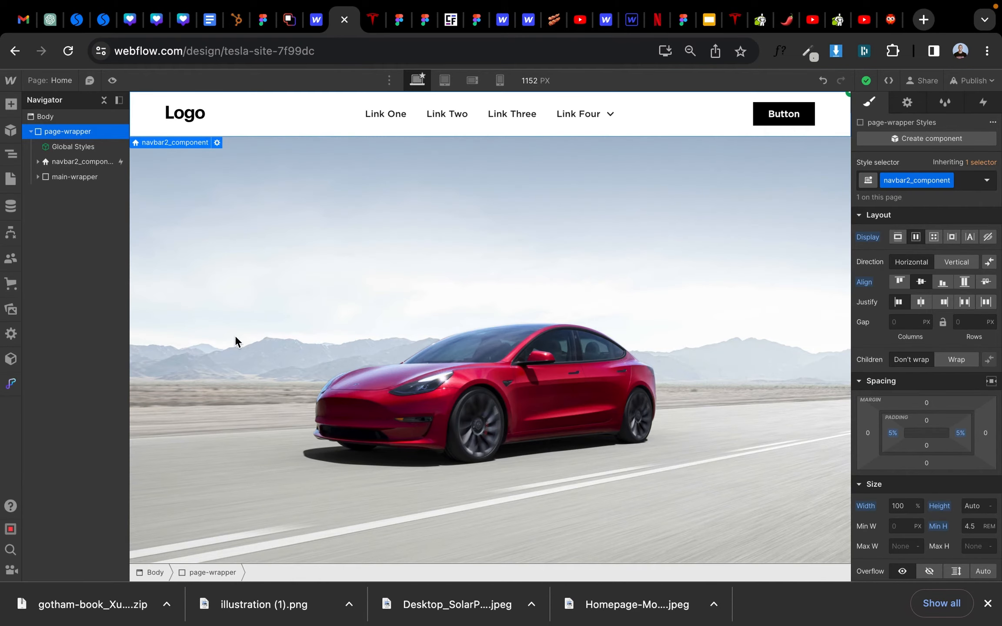
click(38, 176)
click(82, 191)
scroll(921, 517, down, 10)
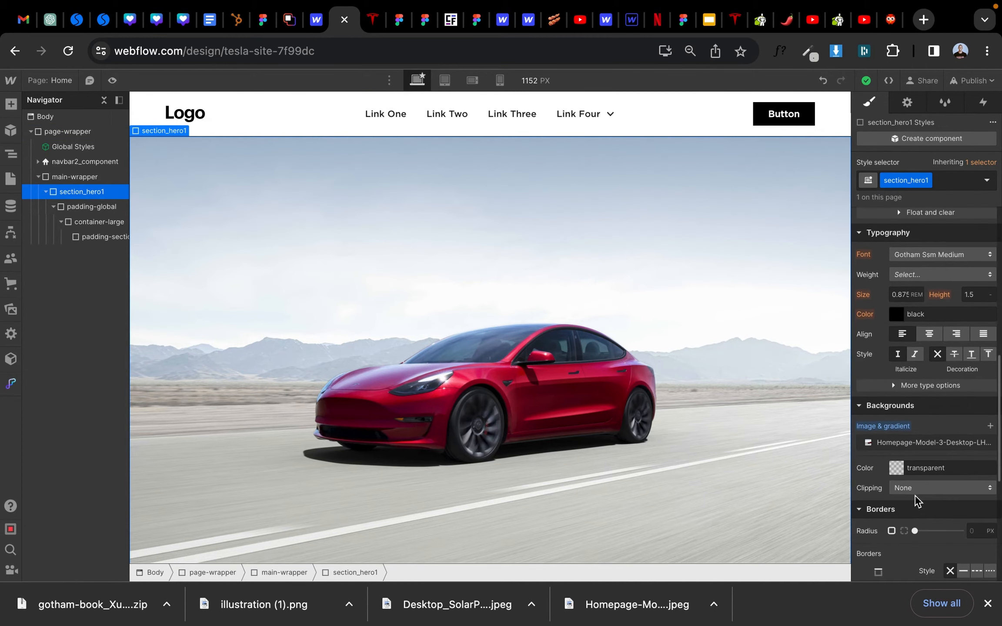
click(903, 443)
click(932, 271)
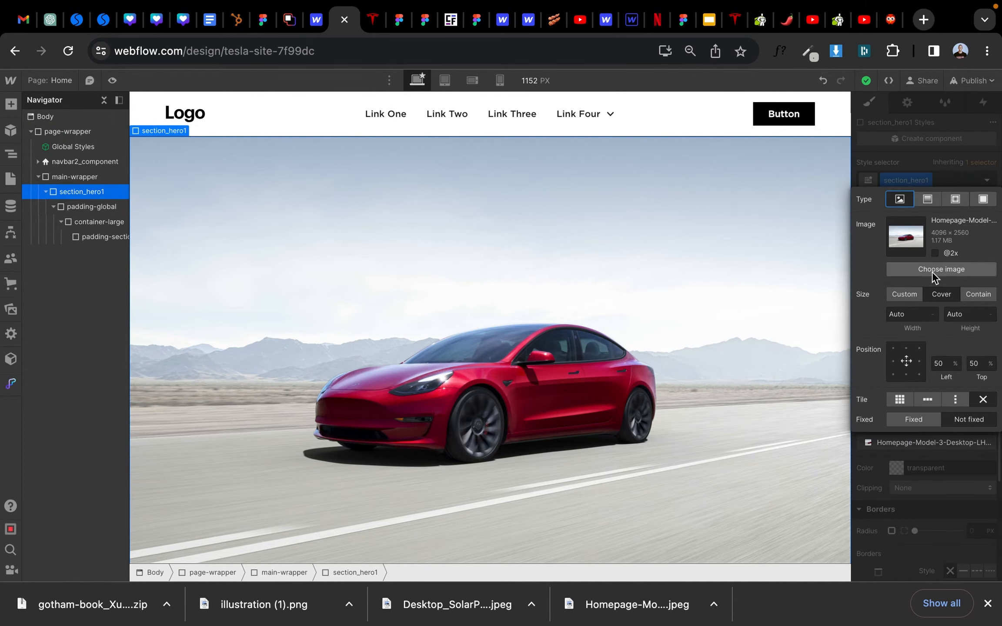
click(154, 206)
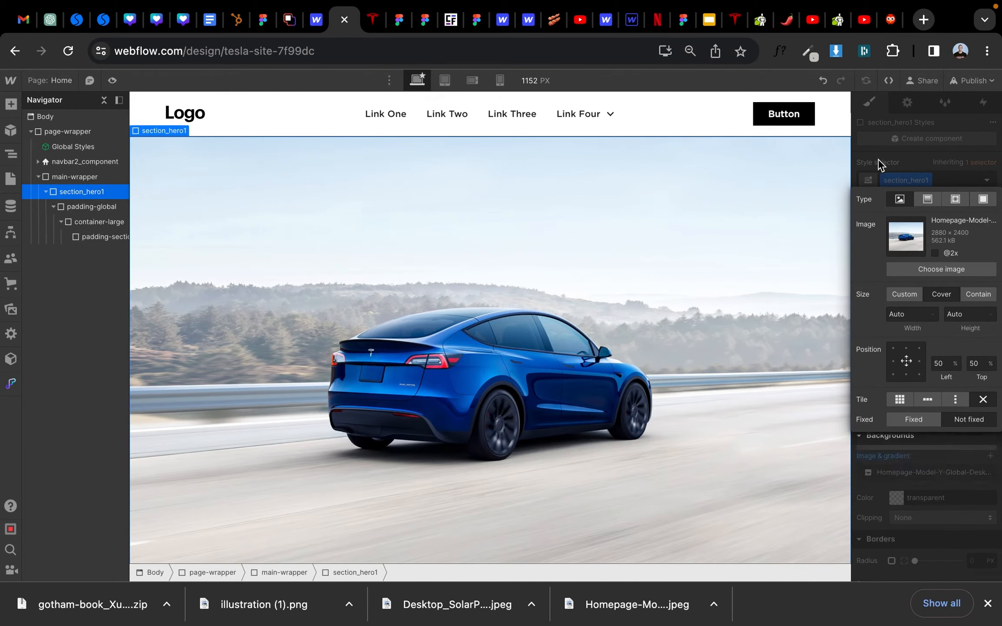
click(428, 297)
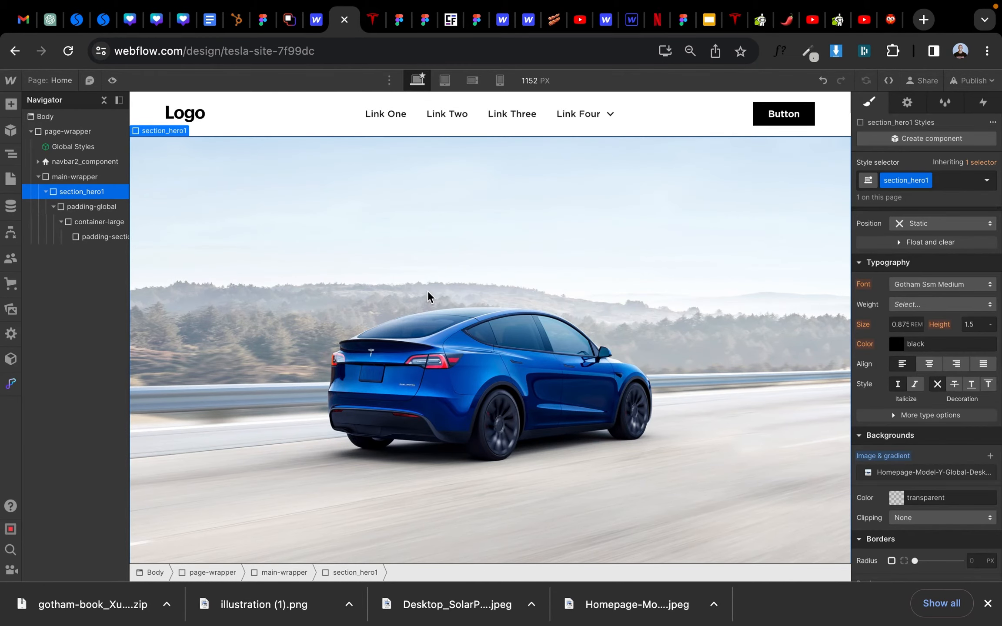
Step: Try Fixed positioning on navbar2_component
click(77, 162)
scroll(985, 372, down, 3)
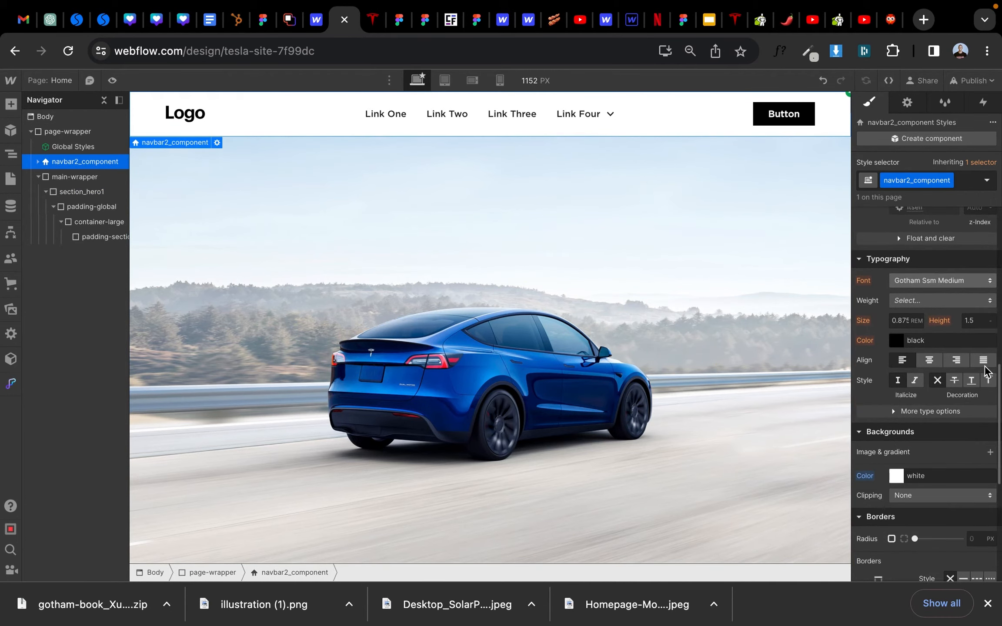
scroll(937, 342, up, 10)
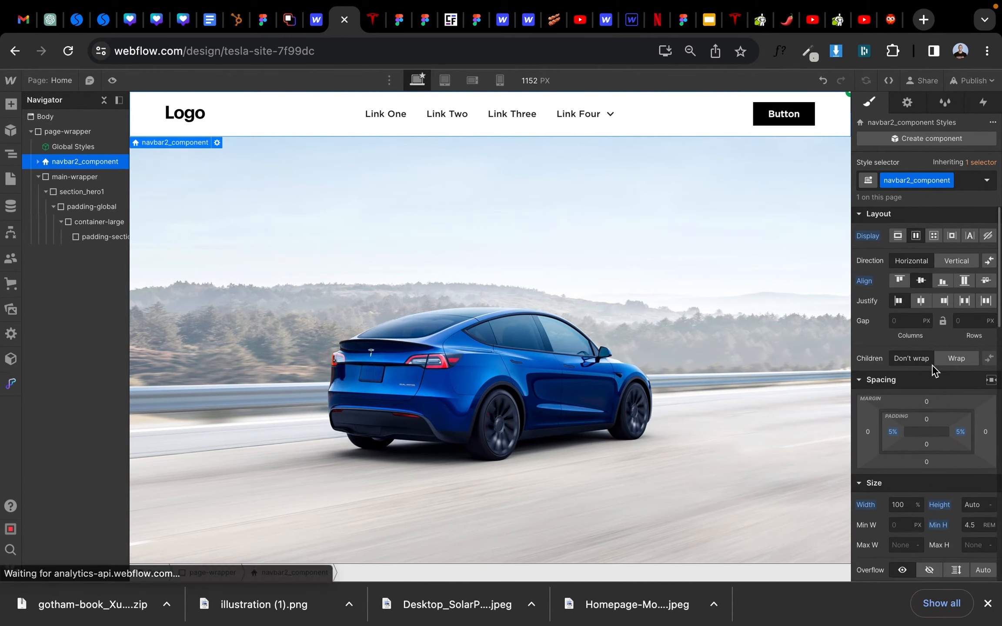
scroll(932, 364, down, 5)
scroll(925, 419, down, 2)
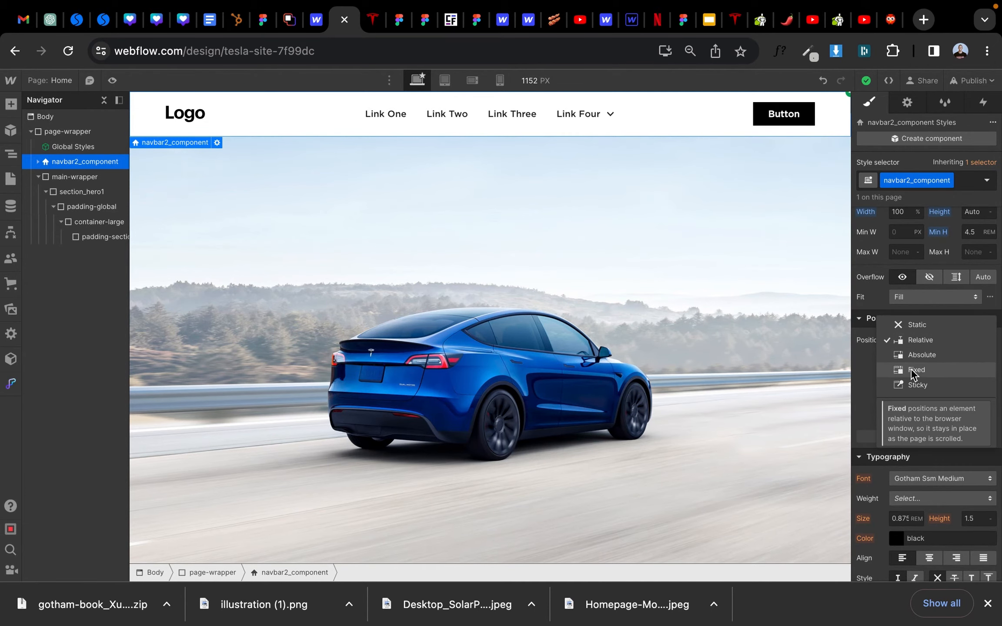
click(914, 371)
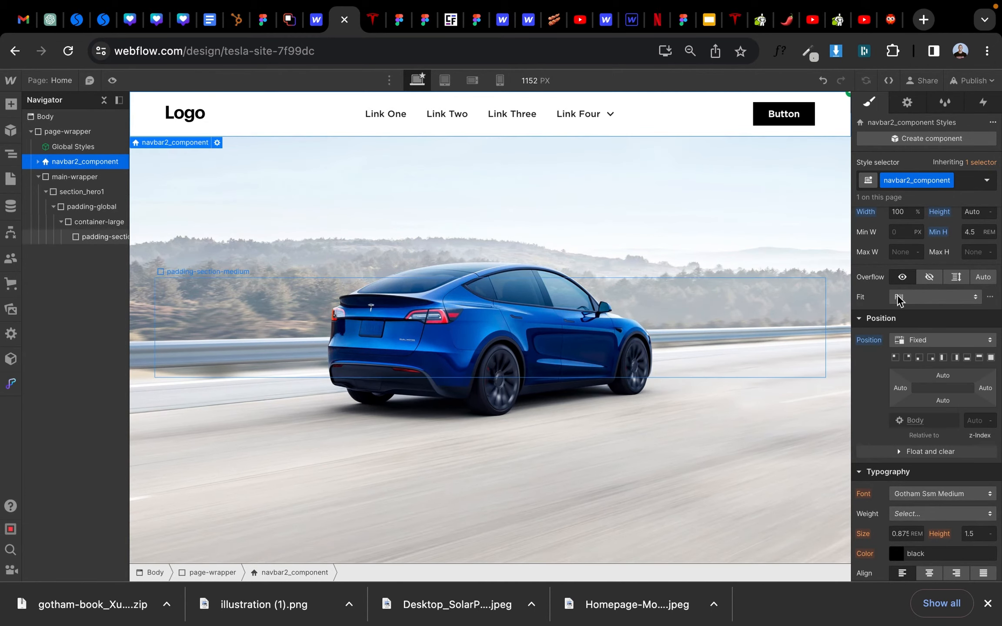
Step: Set navbar2_component's position to Sticky with a top offset of 0 px and test it by scrolling the page
click(926, 340)
click(920, 361)
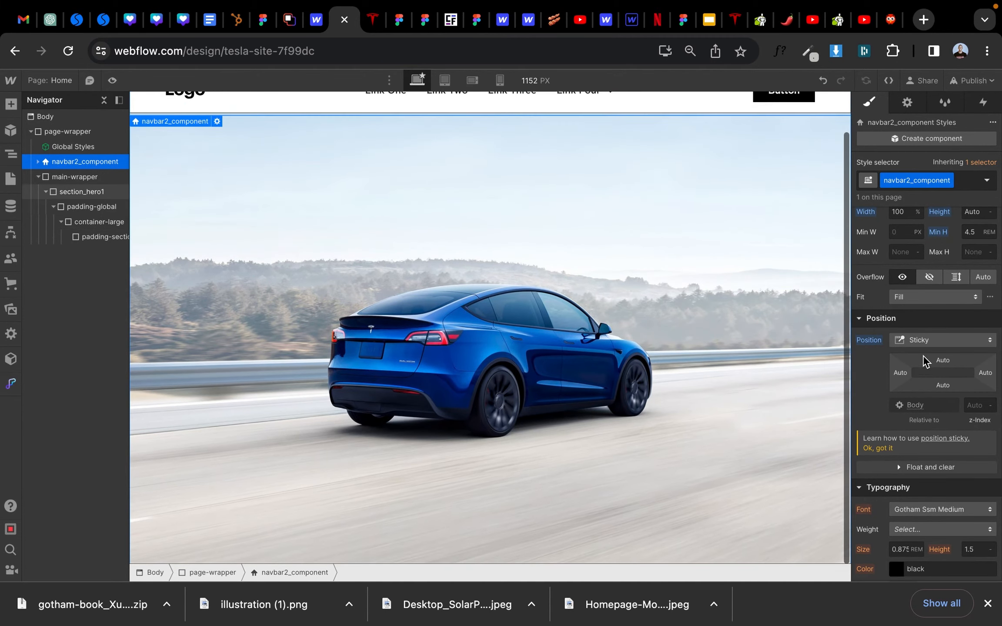
click(942, 361)
click(907, 402)
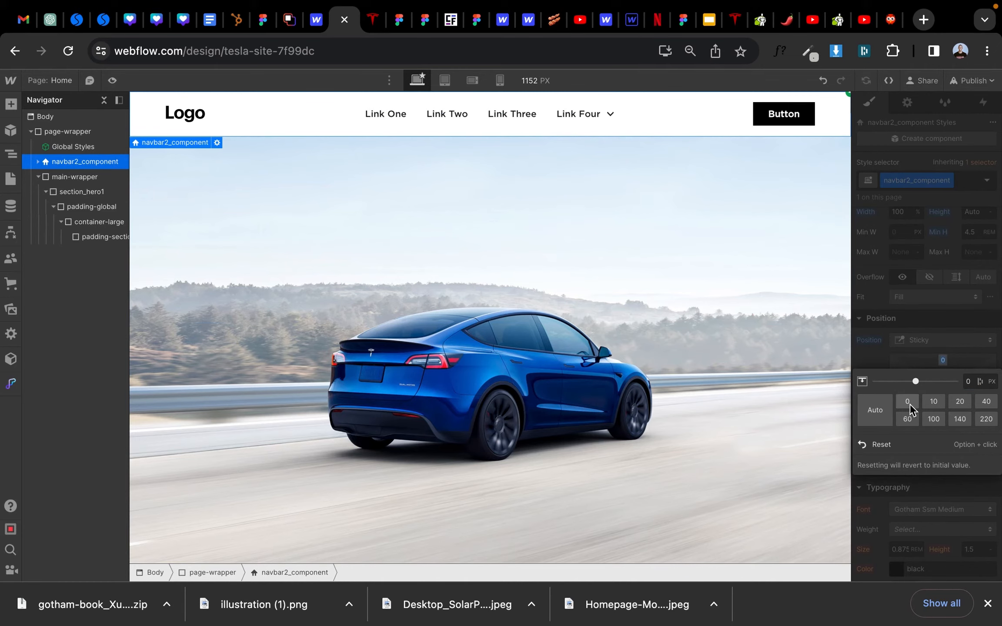
scroll(738, 347, down, 2)
scroll(738, 347, up, 2)
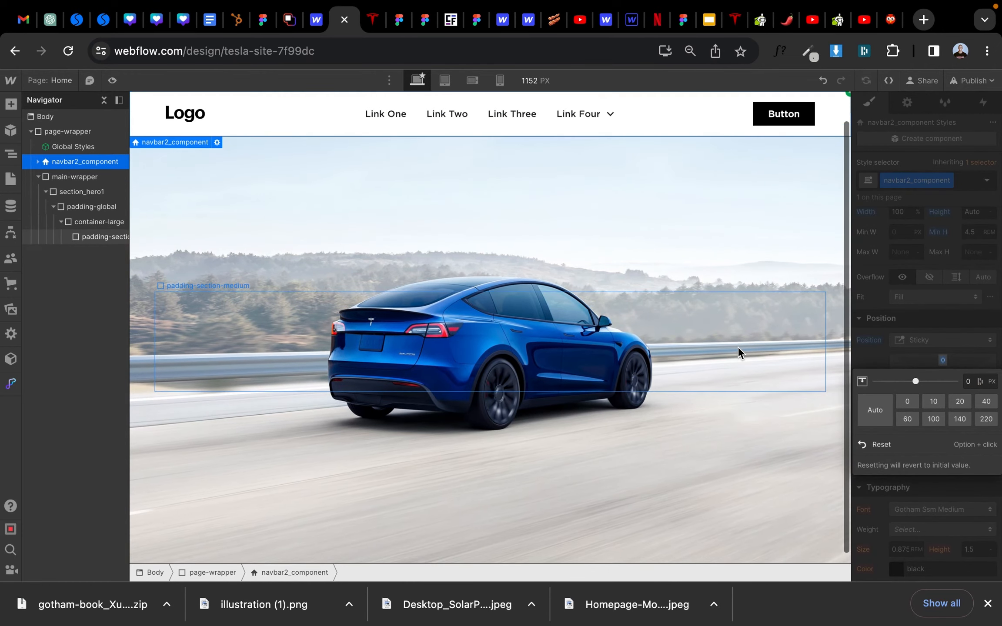
click(937, 361)
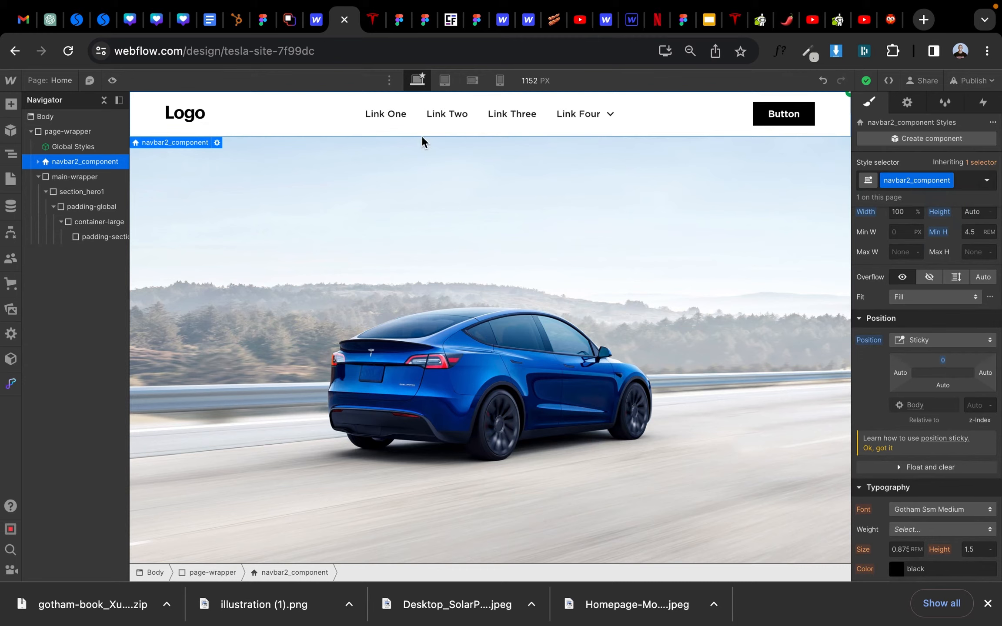
Step: Set navbar2_component's background color to transparent
scroll(899, 416, down, 6)
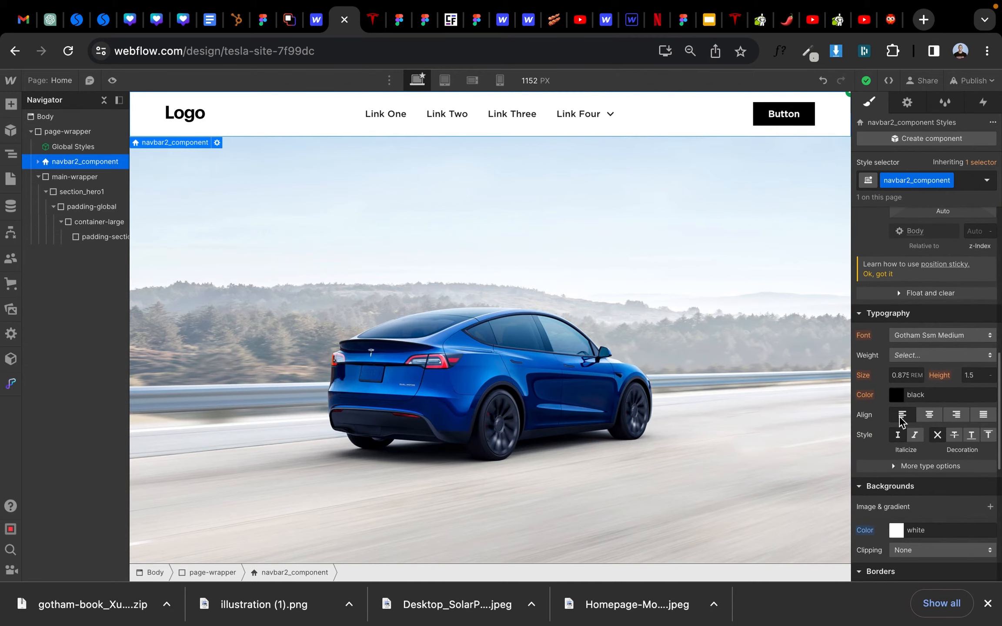
click(901, 431)
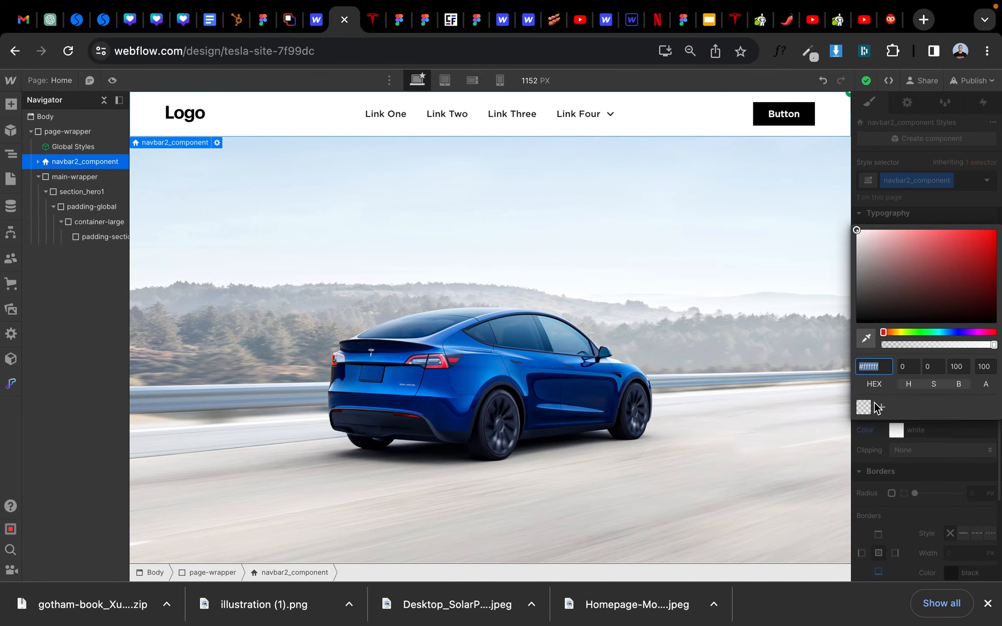
click(863, 409)
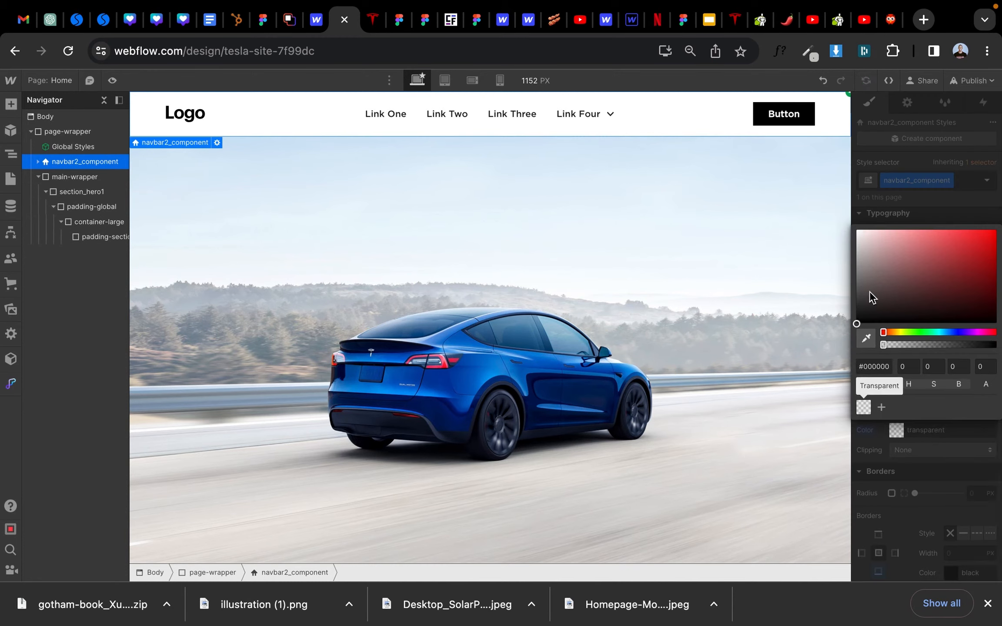
click(866, 287)
click(863, 409)
click(875, 206)
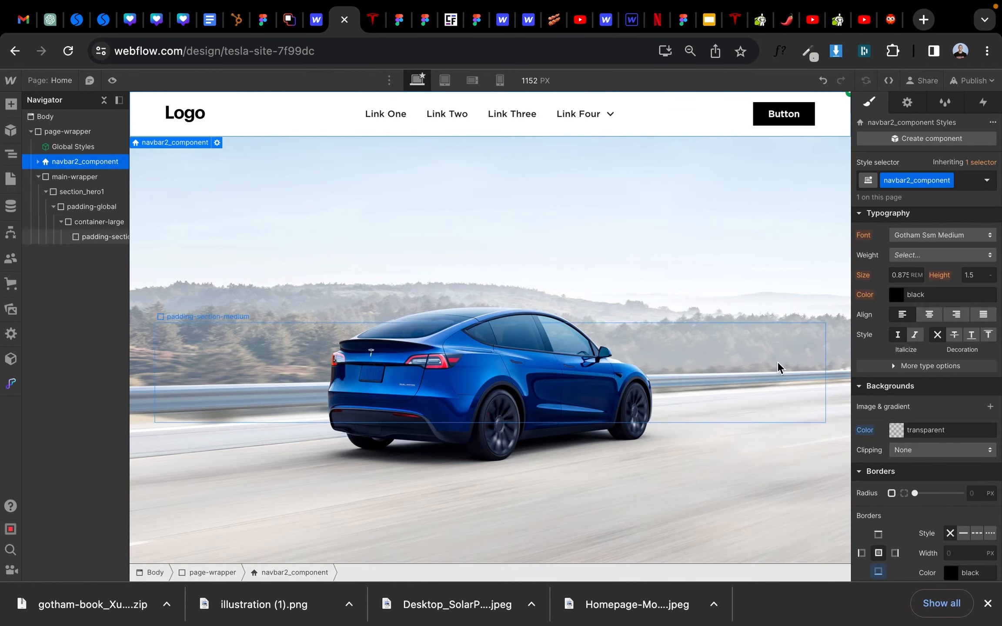
Step: Change navbar2_component's position to Fixed and preview the page with the navbar over the hero
scroll(891, 390, up, 8)
scroll(890, 391, up, 3)
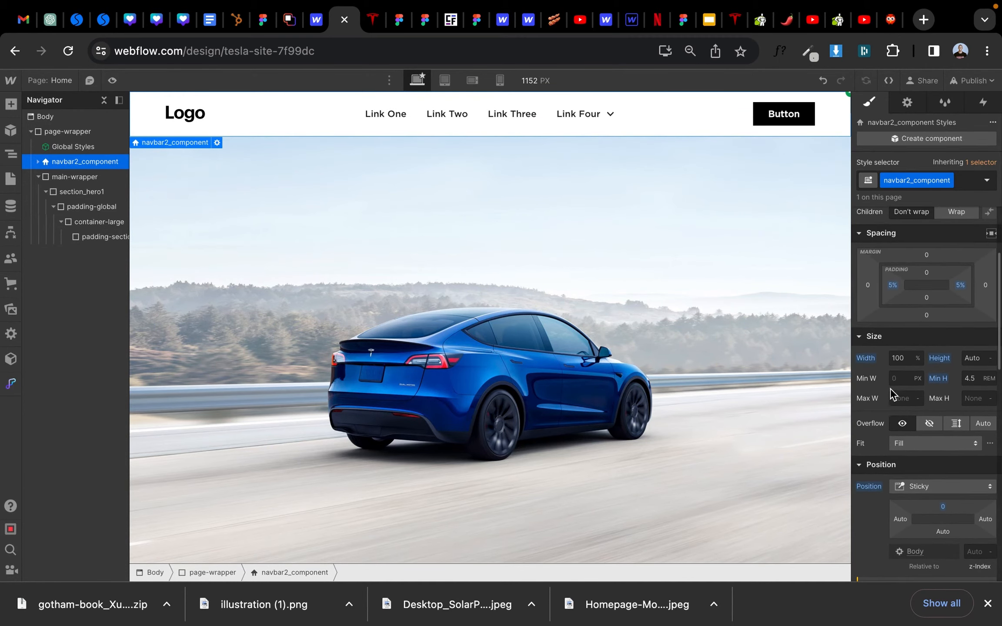
drag(942, 507, 941, 523)
key(super+z)
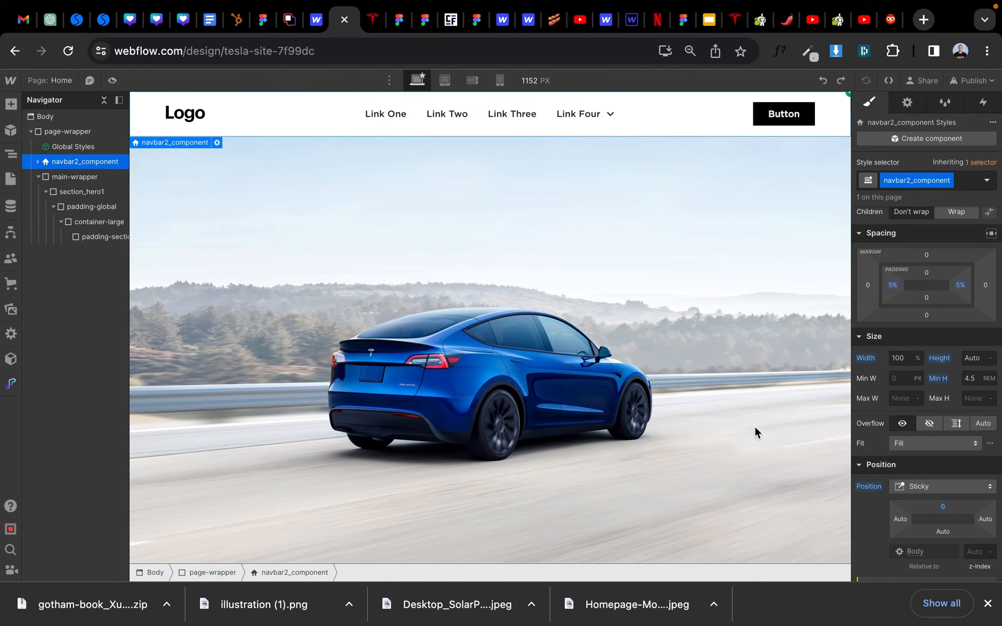
click(932, 487)
click(909, 473)
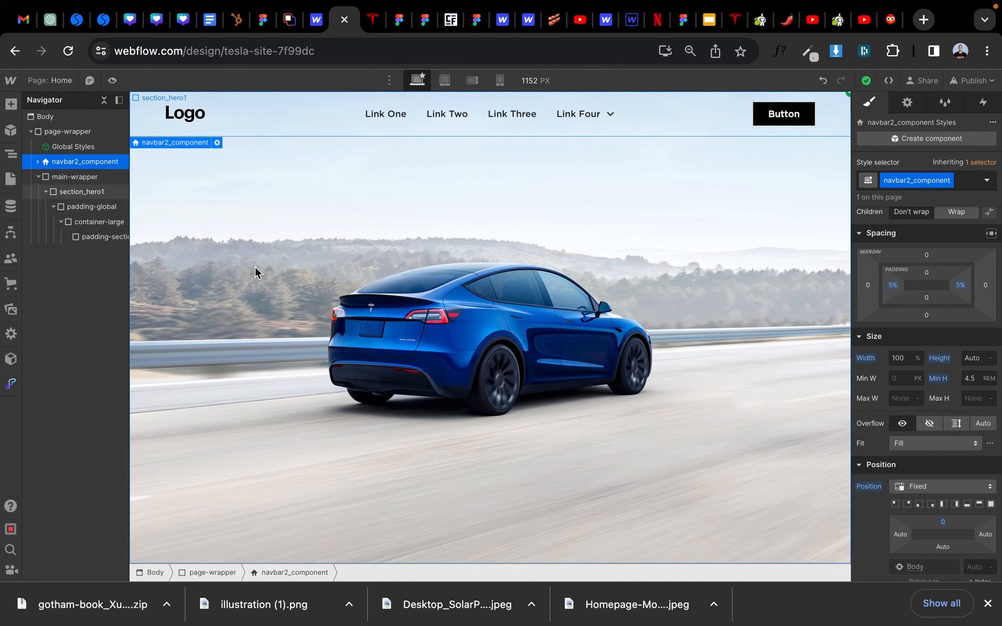
click(112, 80)
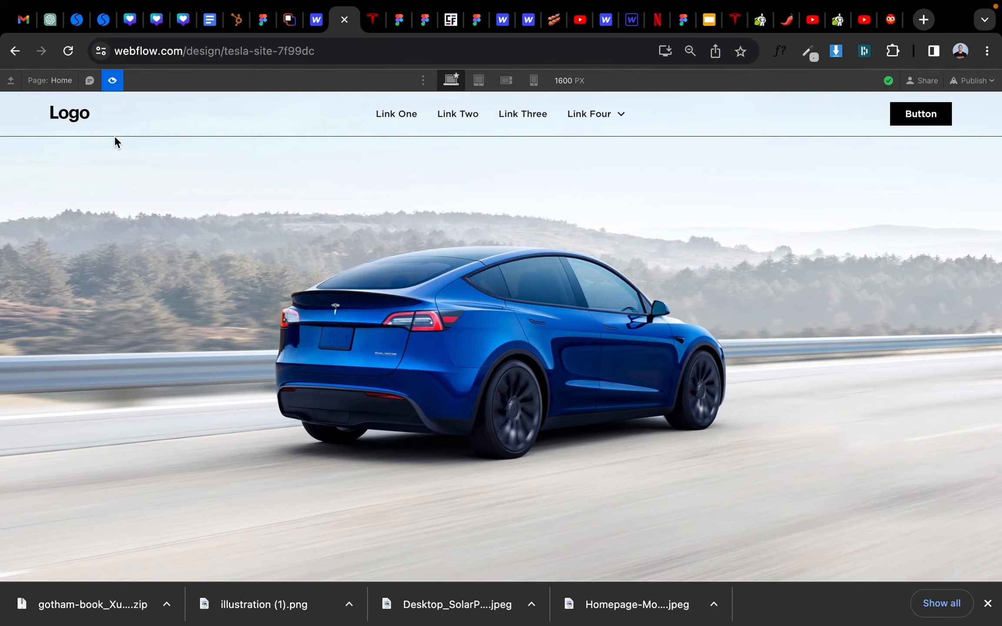
key(Escape)
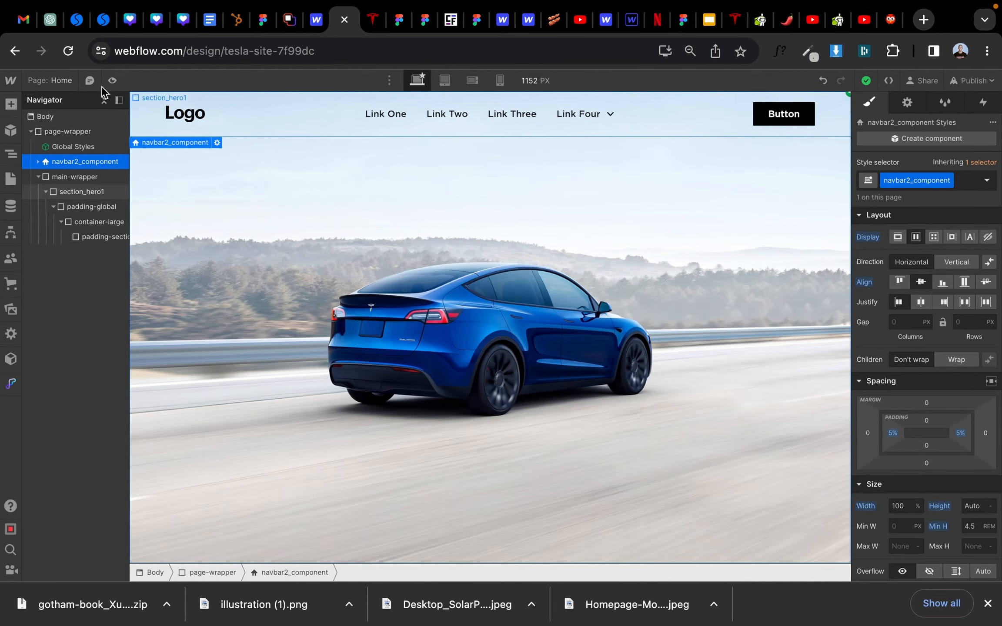
click(112, 81)
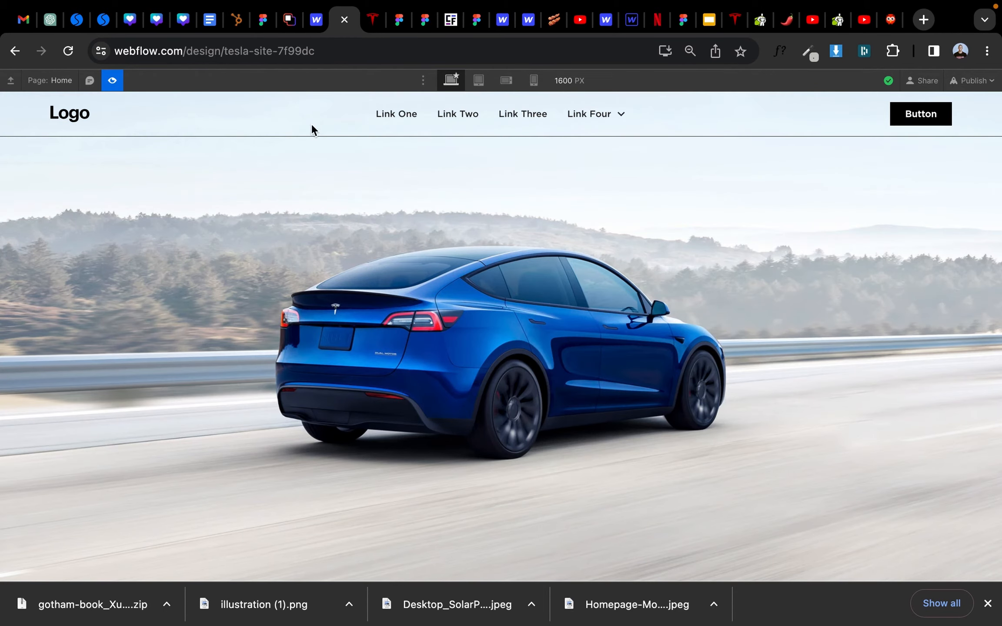
key(Escape)
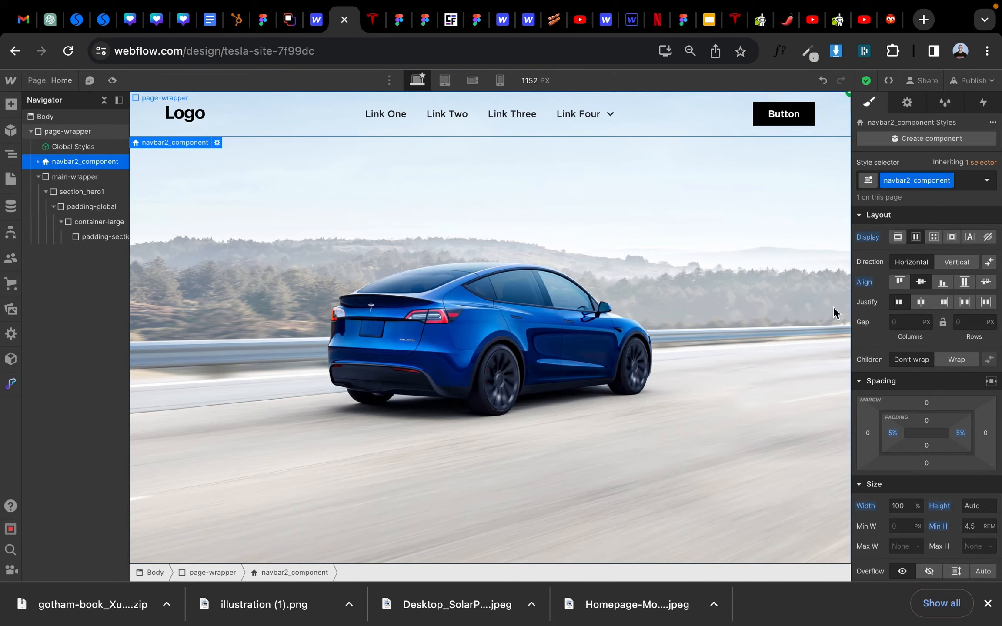
Step: Remove navbar2_component's bottom border by resetting its style, color and width
scroll(926, 478, down, 10)
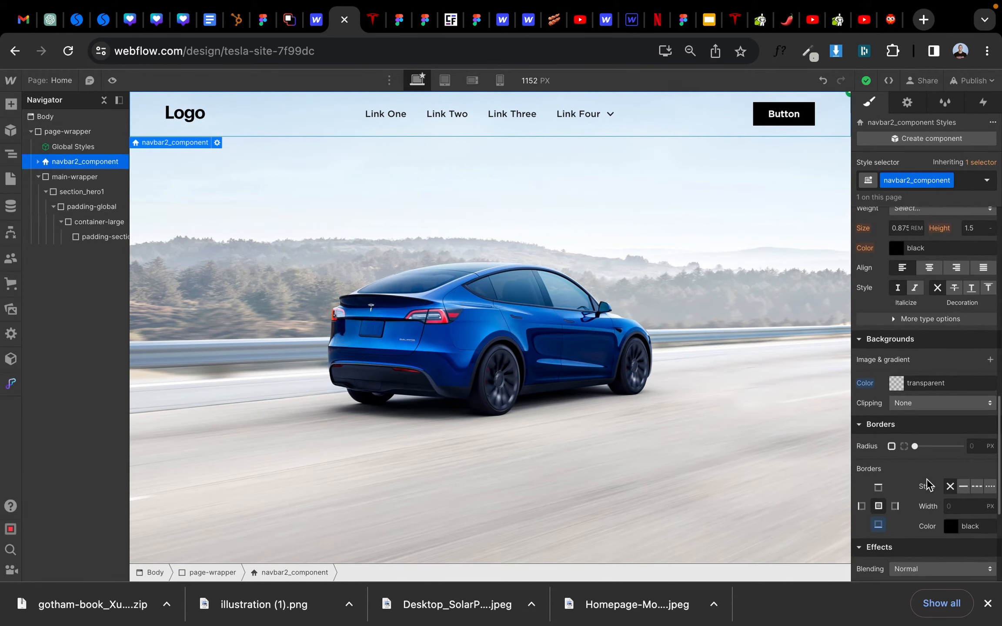
scroll(926, 484, down, 2)
click(963, 423)
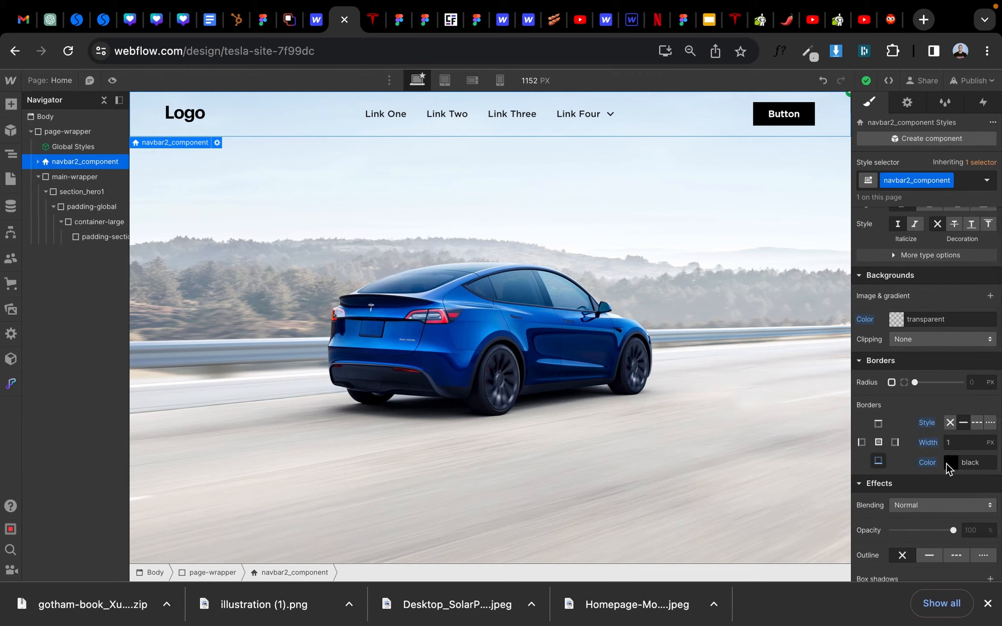
click(928, 424)
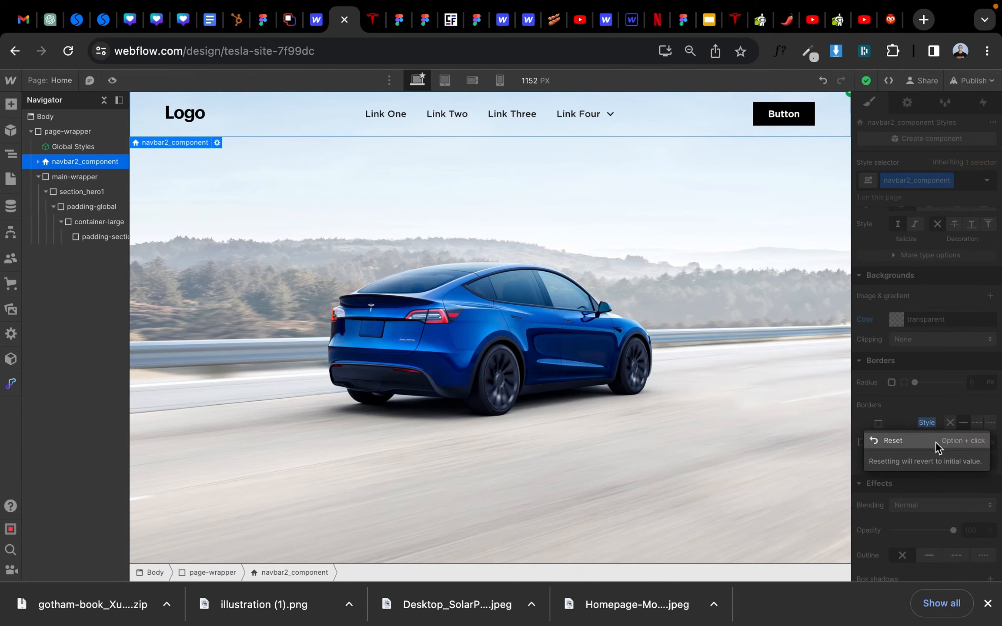
click(900, 442)
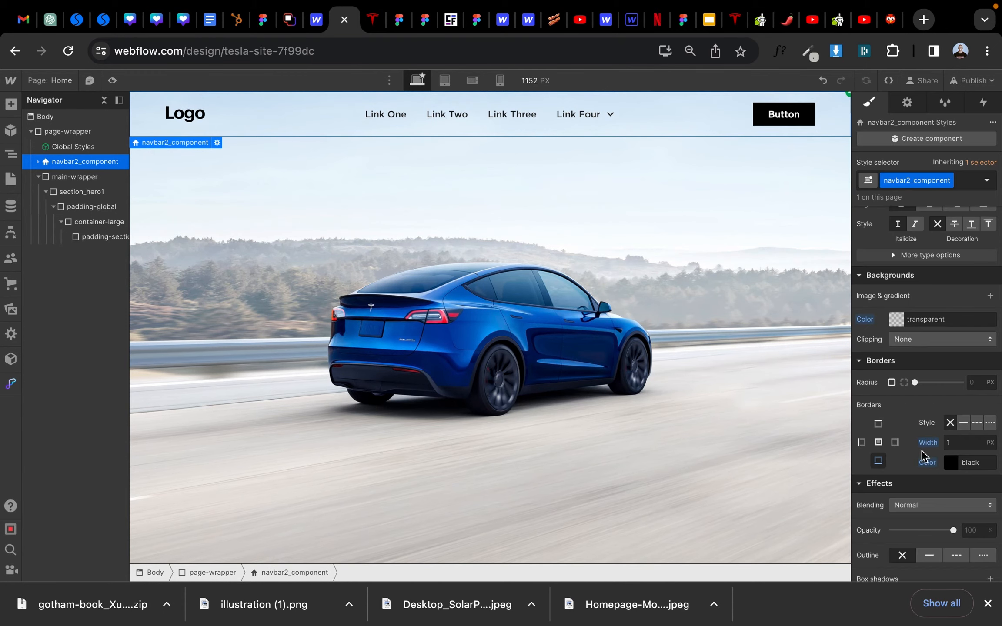
click(927, 462)
click(914, 476)
click(922, 444)
click(918, 459)
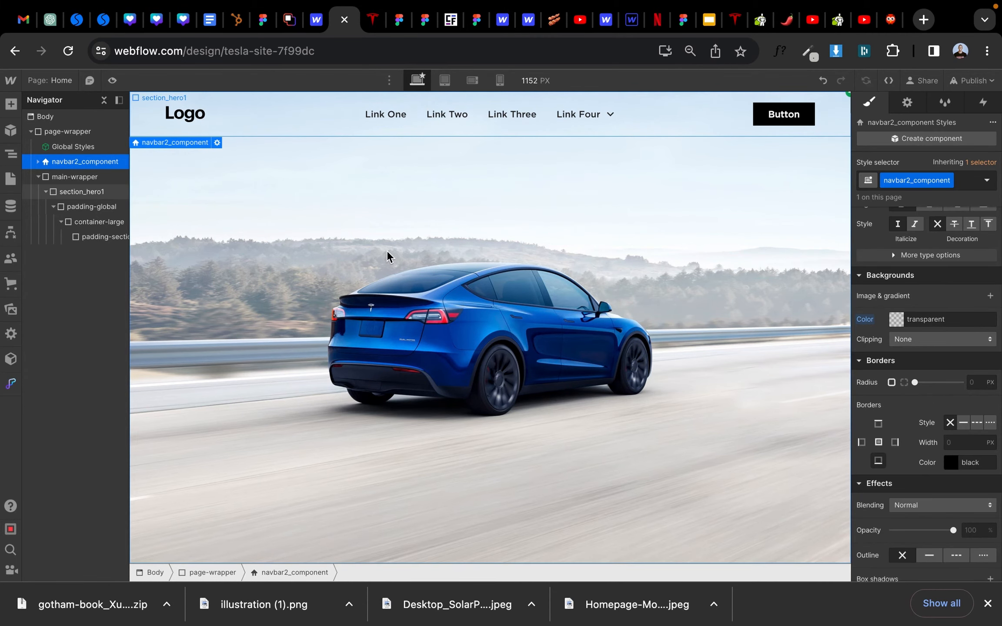
Step: Check the link labels on the Tesla homepage and rename Link One in the Webflow navbar to Model S
click(372, 20)
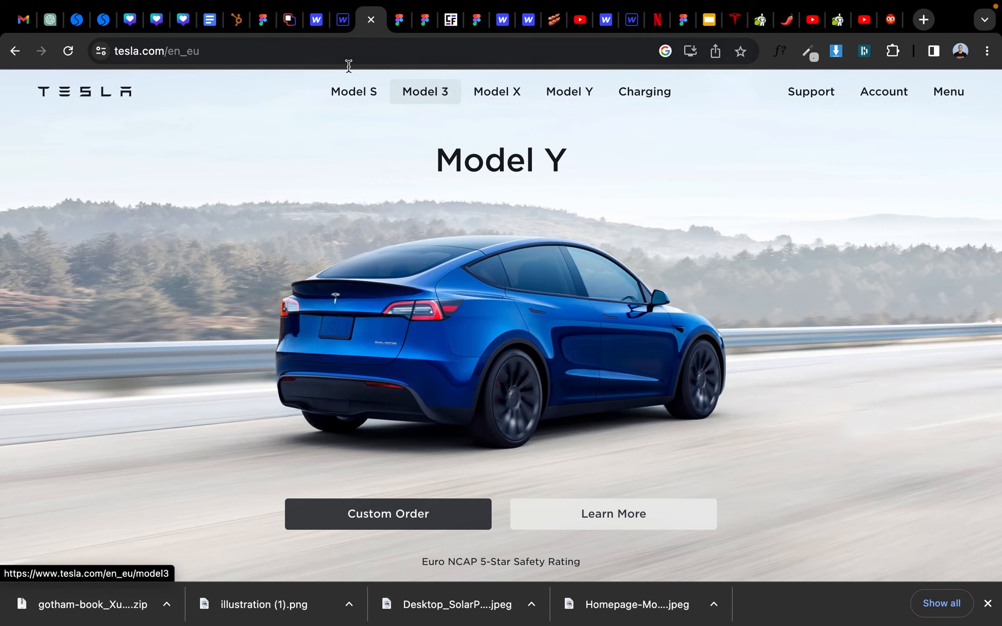
click(342, 26)
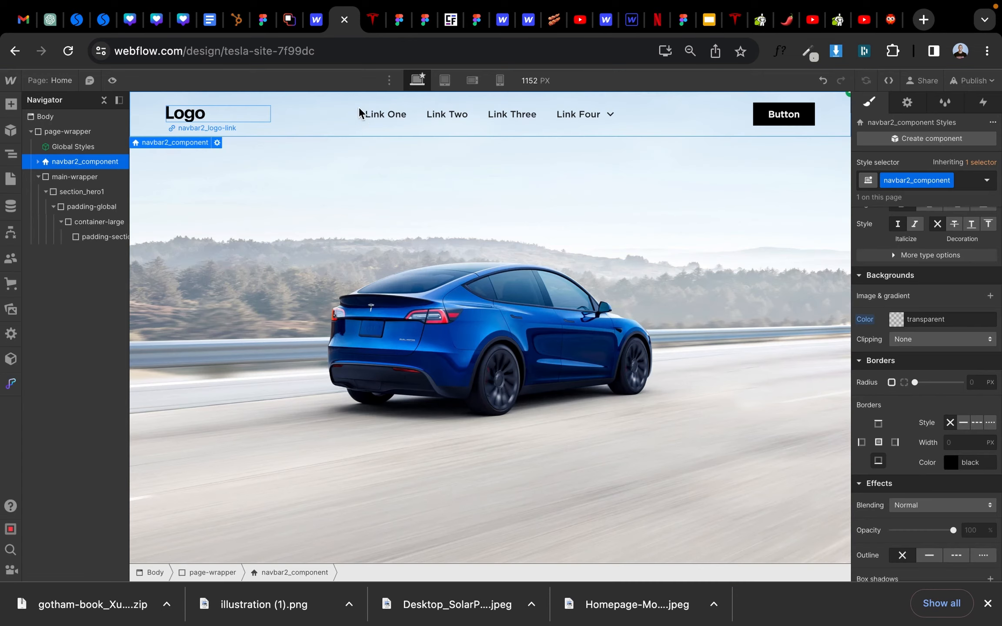
click(389, 115)
triple_click(392, 114)
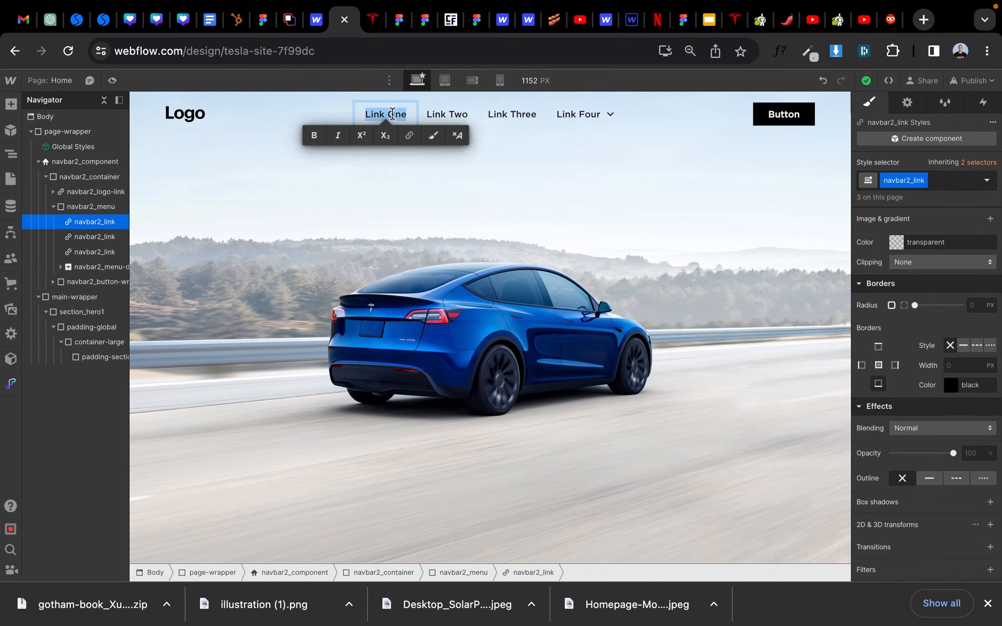
text(Model S)
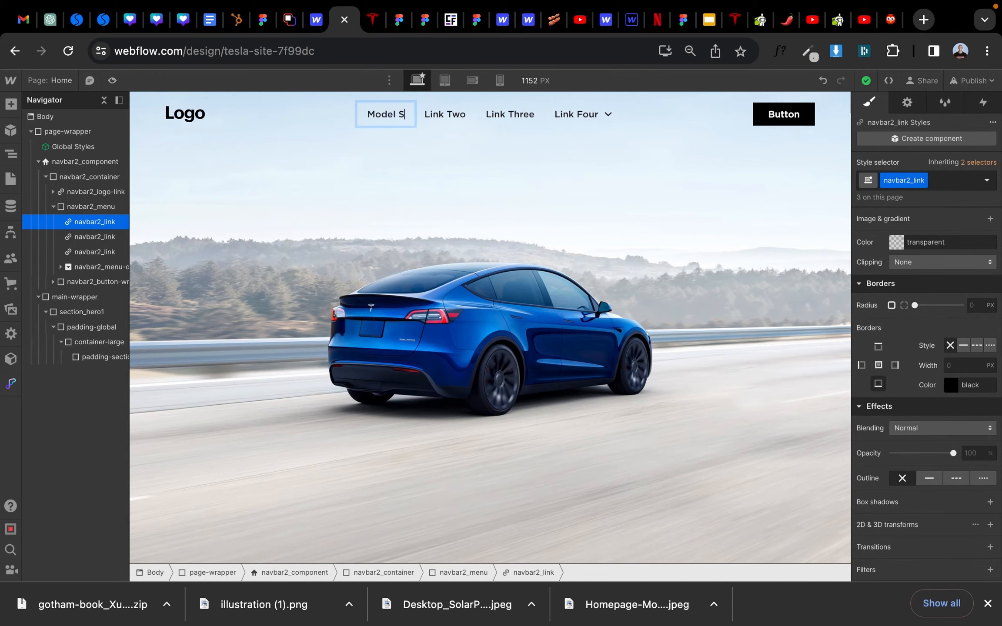
Step: Rename Link Two to Model 3, following the link order on the Tesla homepage
click(443, 116)
click(443, 116)
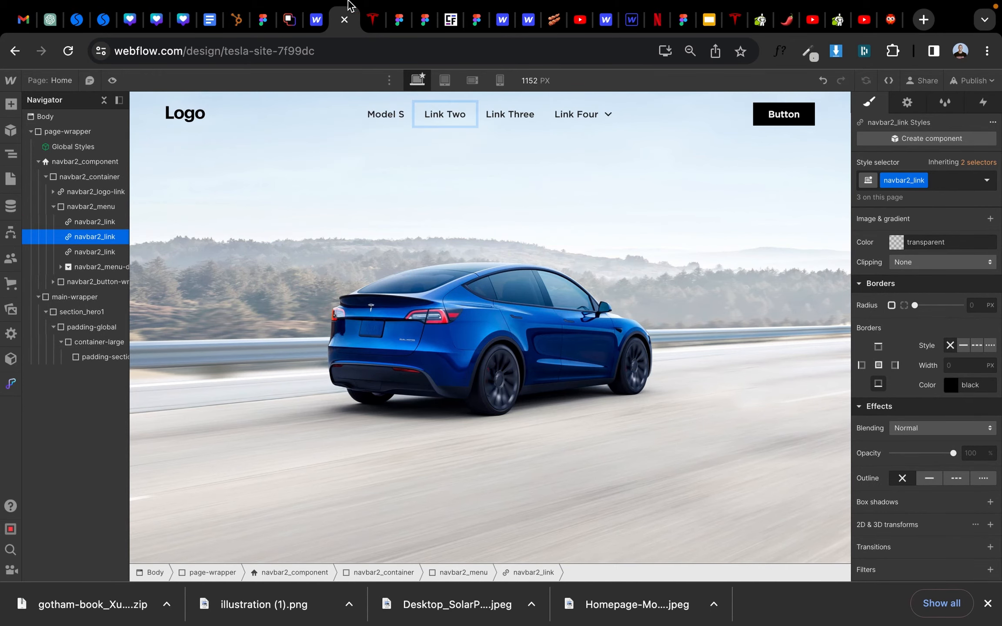
click(375, 62)
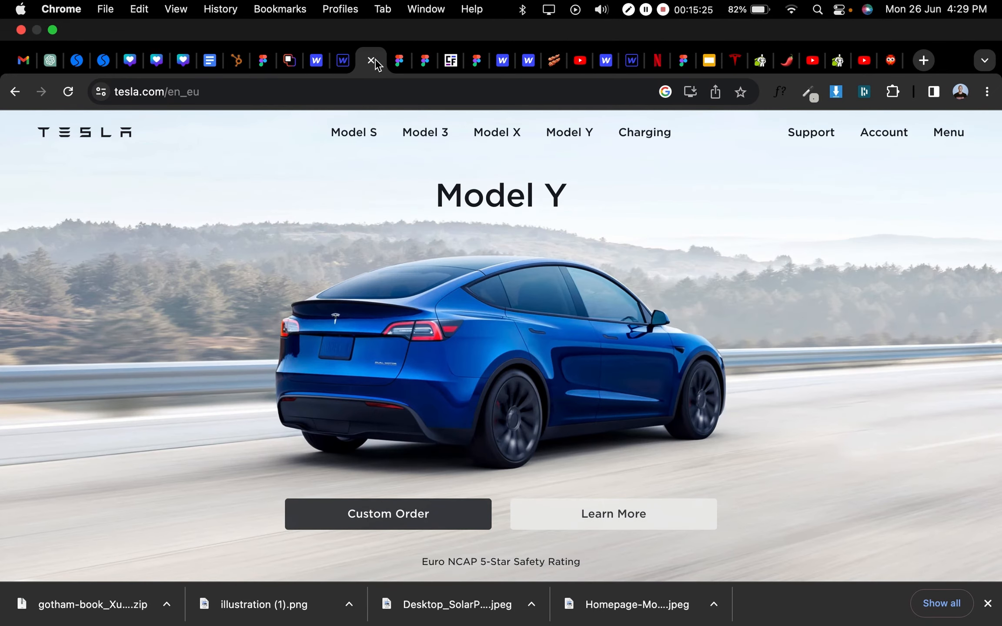
click(345, 61)
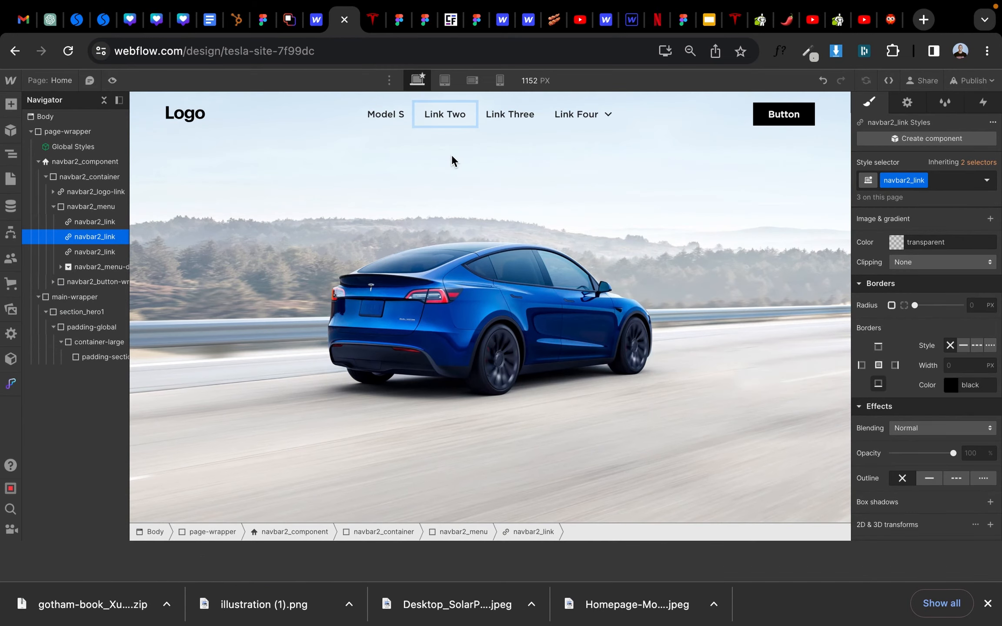
double_click(446, 114)
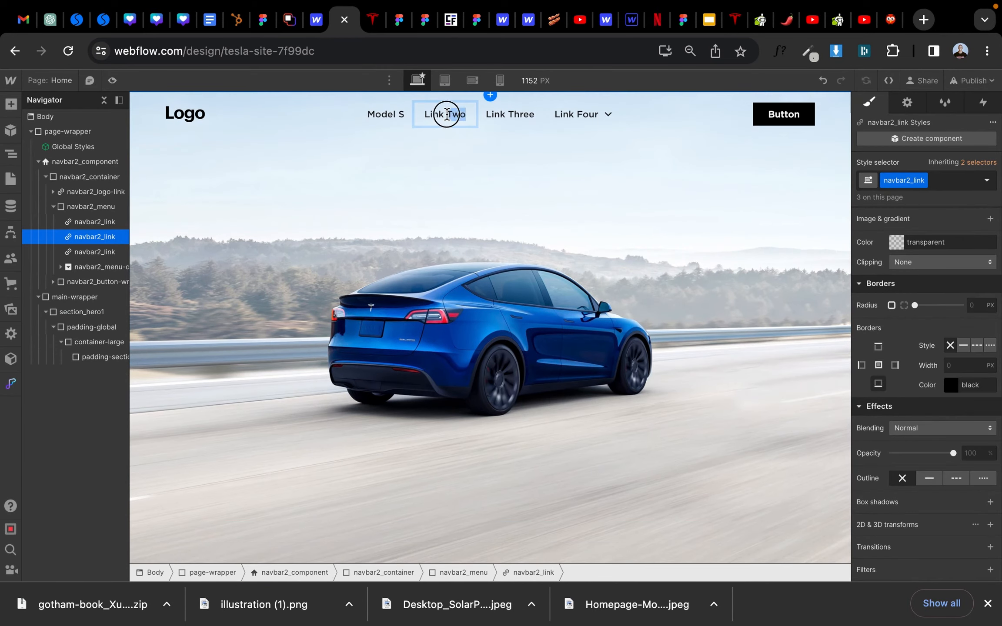
text(Model 3)
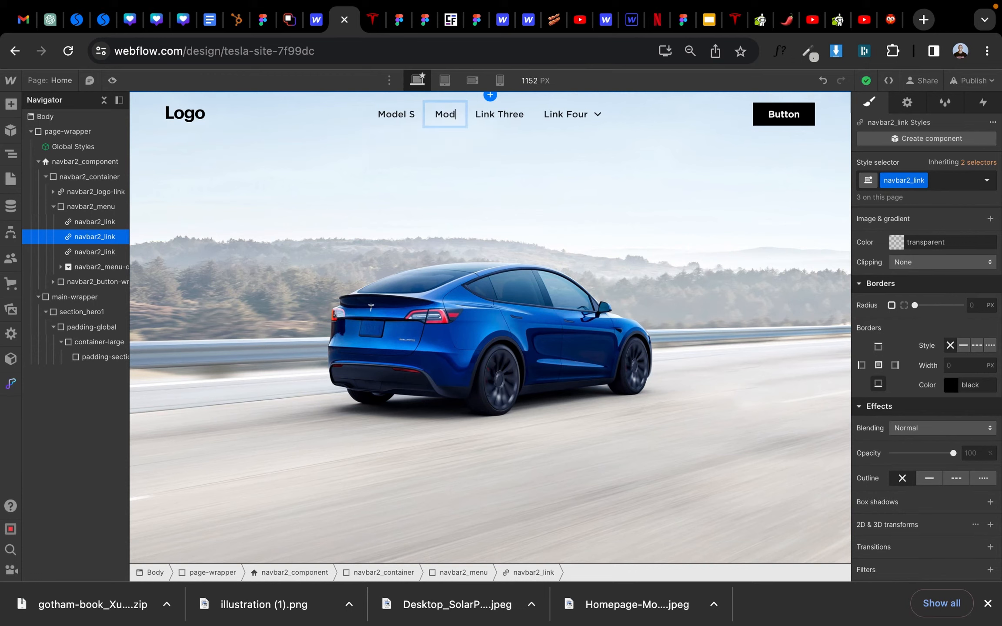
Step: Rename Link Three in the navbar to Model X
click(512, 118)
double_click(512, 119)
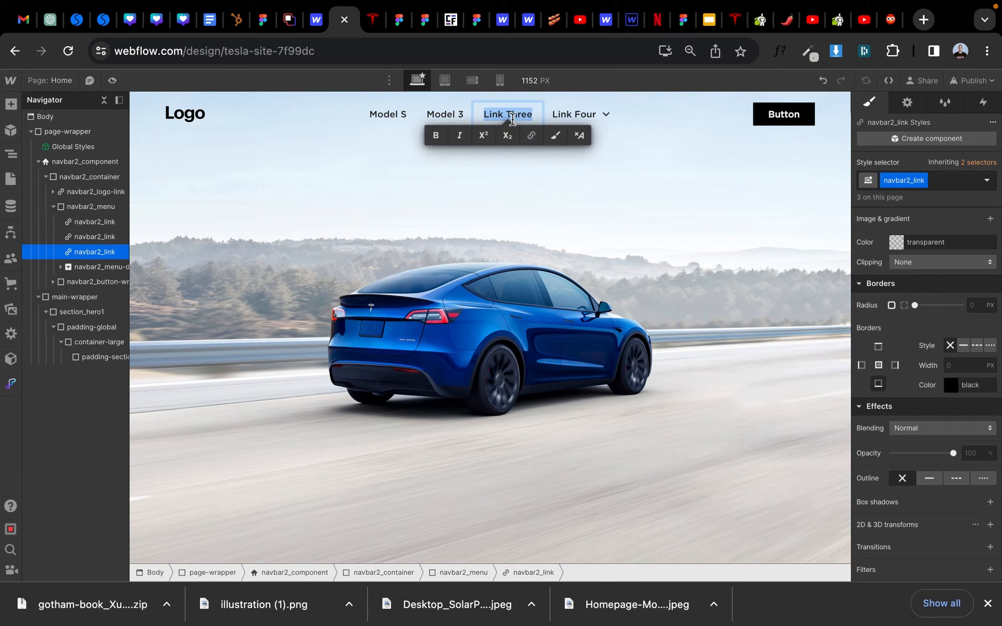
text(<)
key(BackSpace)
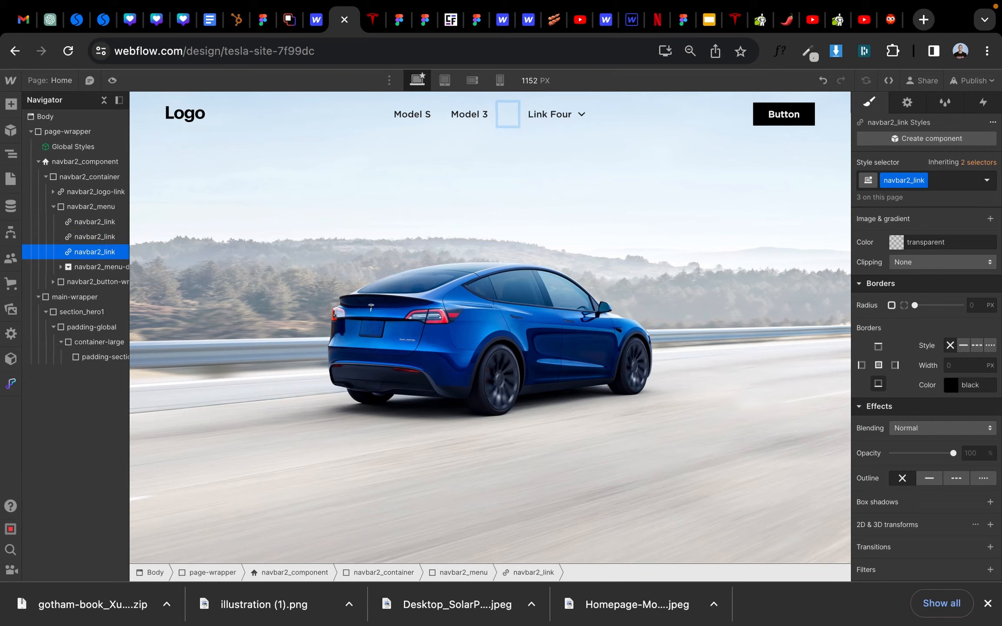
text(Model X)
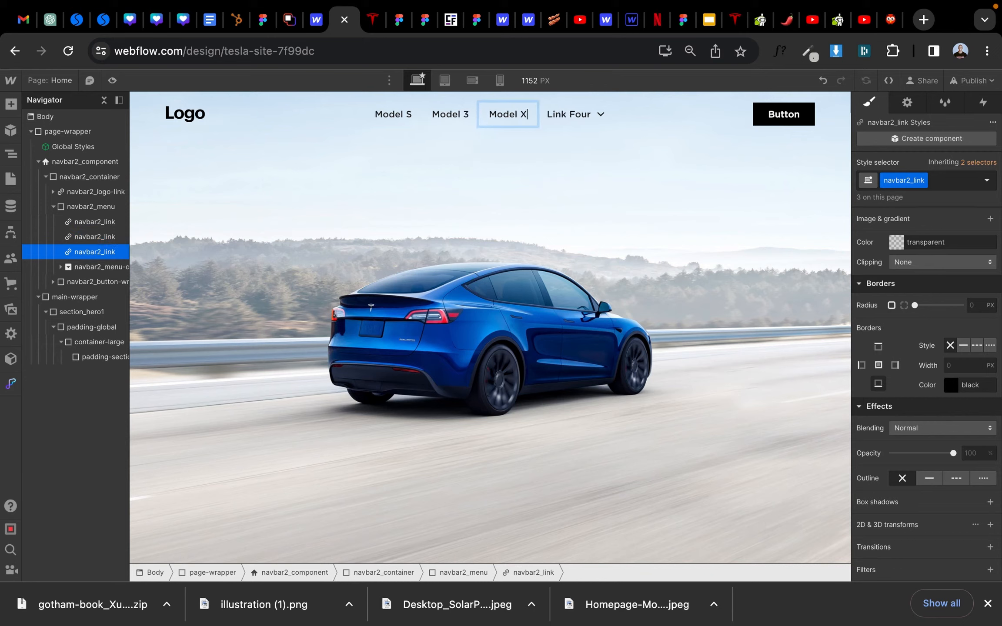
Step: Delete the whole Link Four dropdown from navbar2_menu
click(565, 119)
click(567, 117)
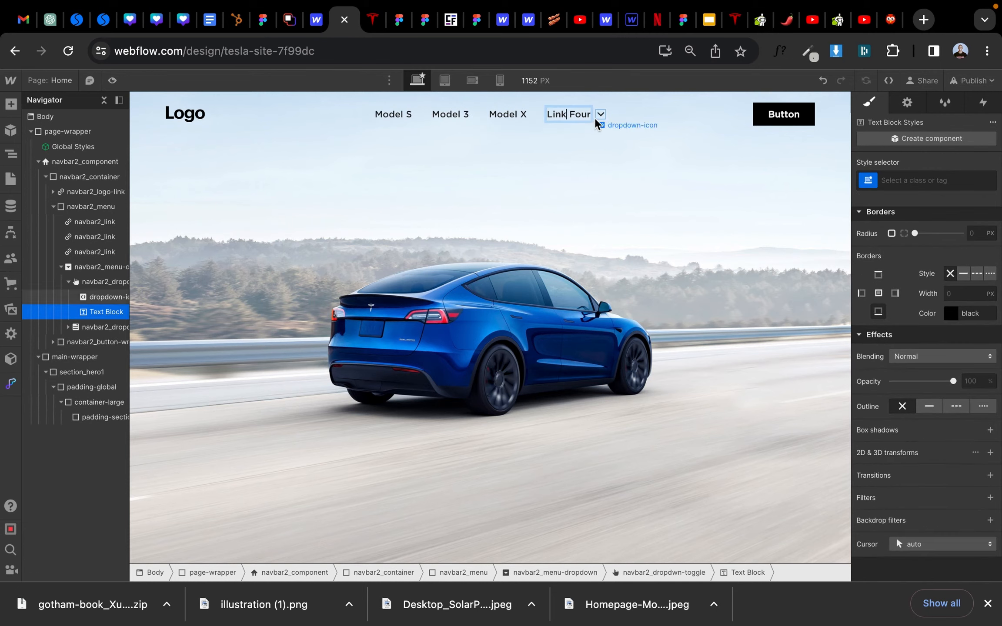
click(102, 283)
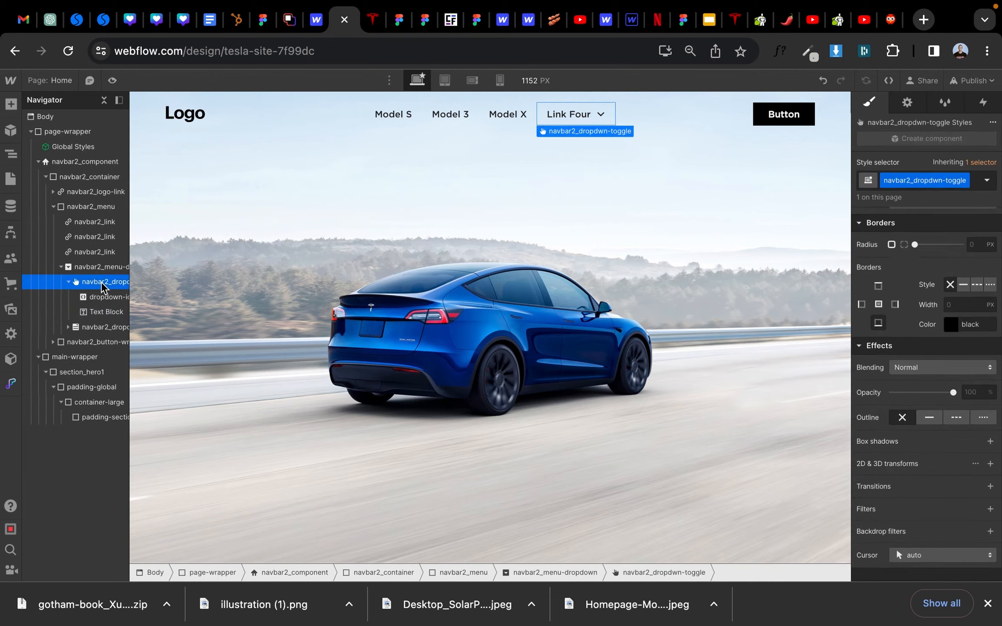
click(88, 269)
key(Delete)
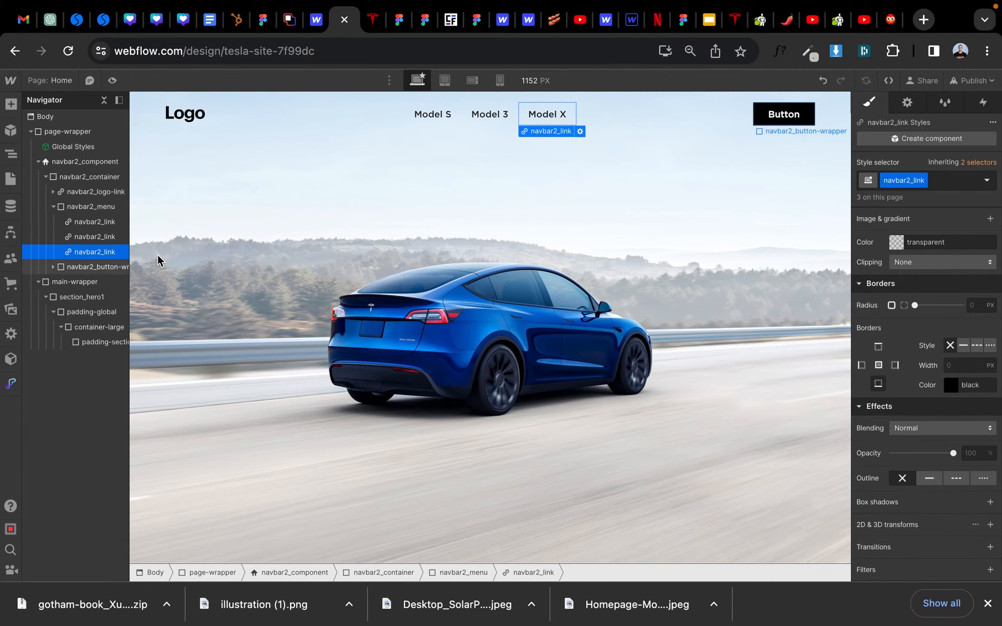
Step: Duplicate the Model X link and rename the last copy in the menu to Model Y
key(super+d)
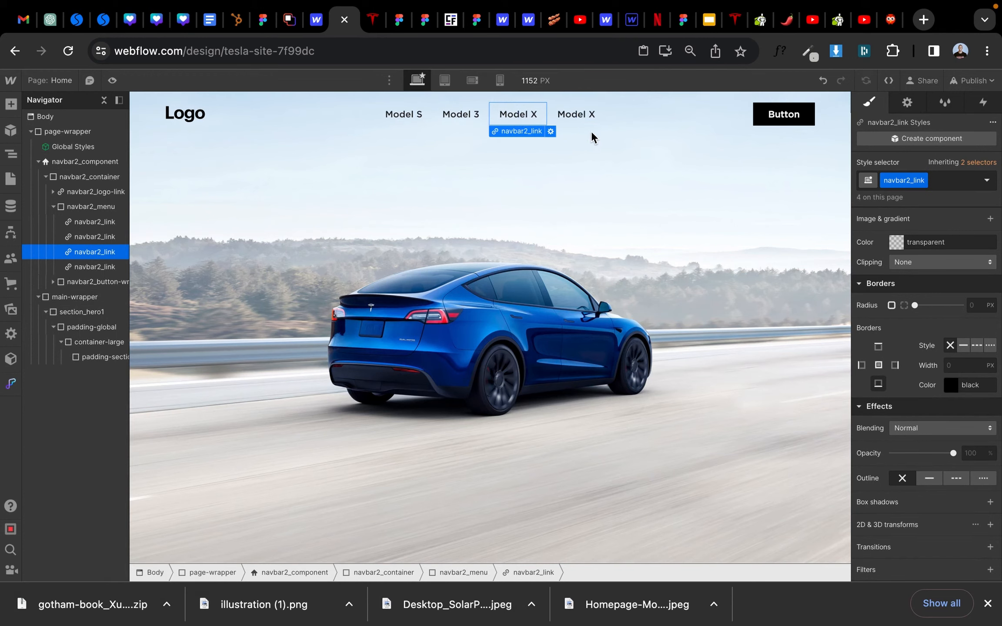
double_click(590, 115)
key(BackSpace)
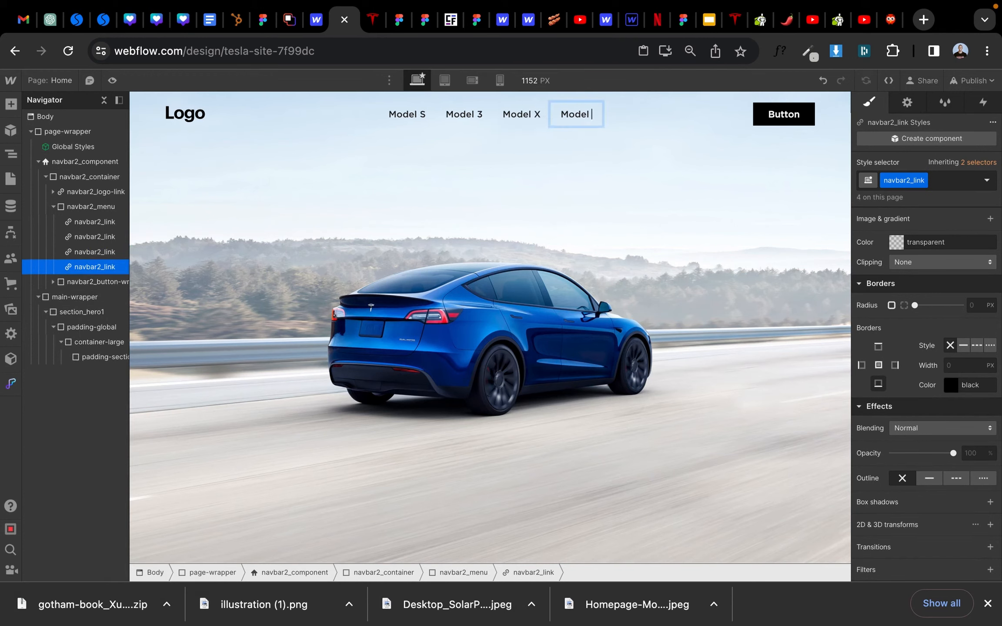
text(Y)
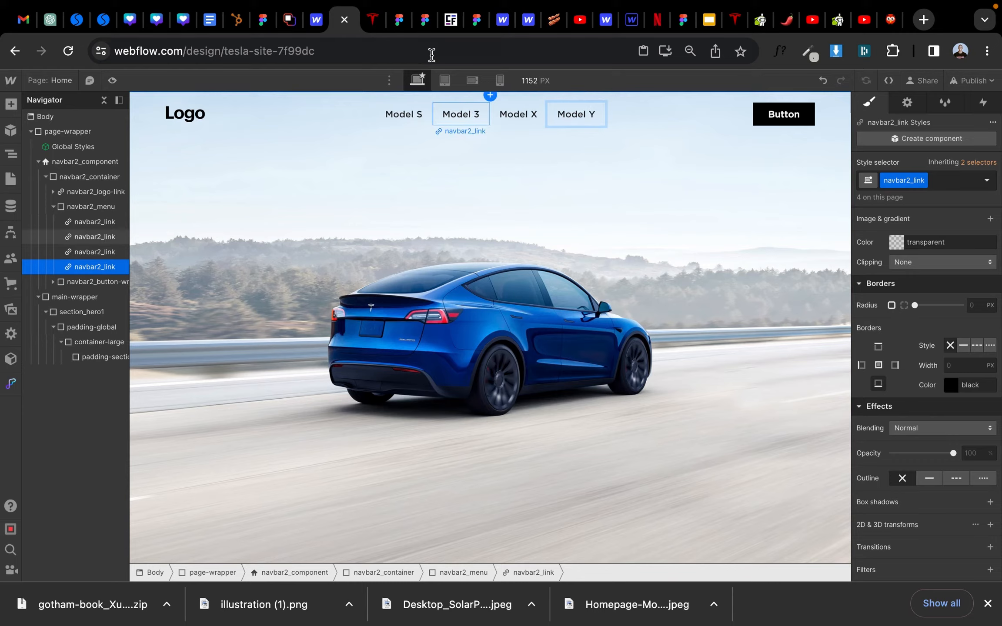
Step: Duplicate the Model Y link in the navbar and rename the copy to Charging, following the Tesla homepage's link order
click(374, 20)
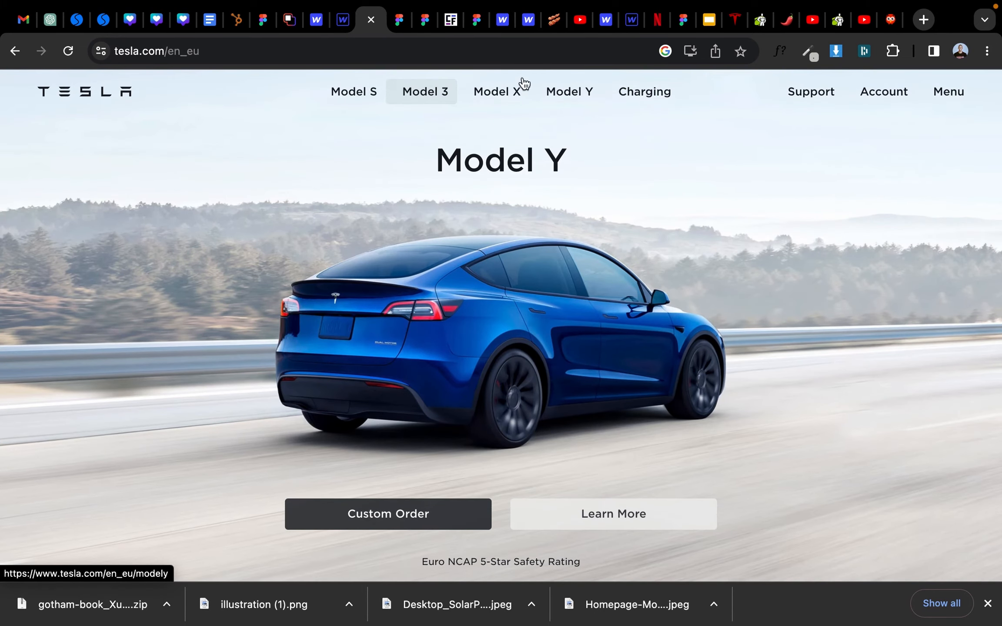
key(ctrl+shift+Tab)
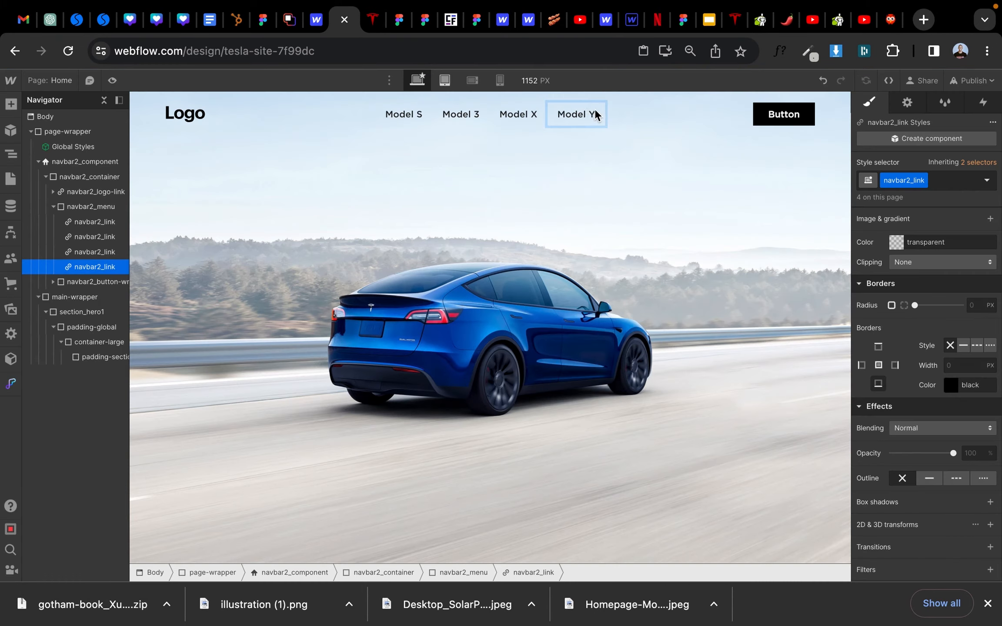
click(589, 152)
click(570, 117)
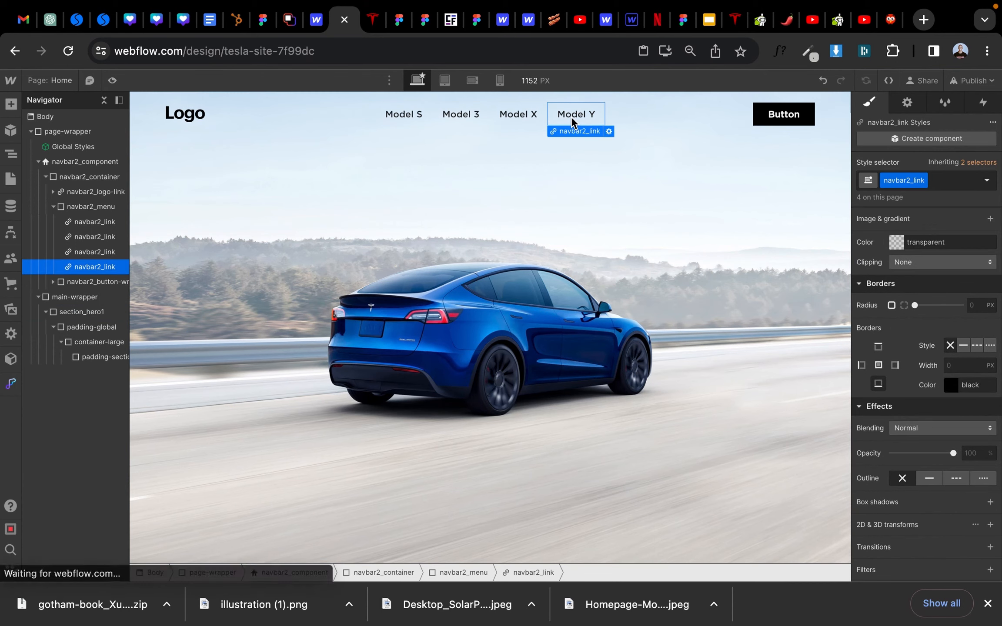
key(super+d)
double_click(606, 115)
text(Charging)
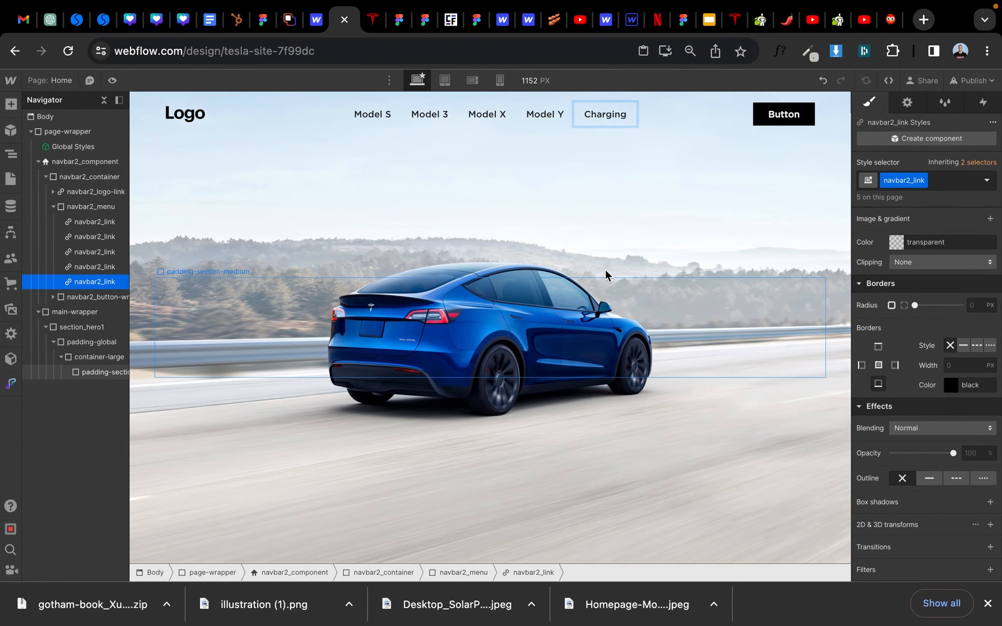
key(Escape)
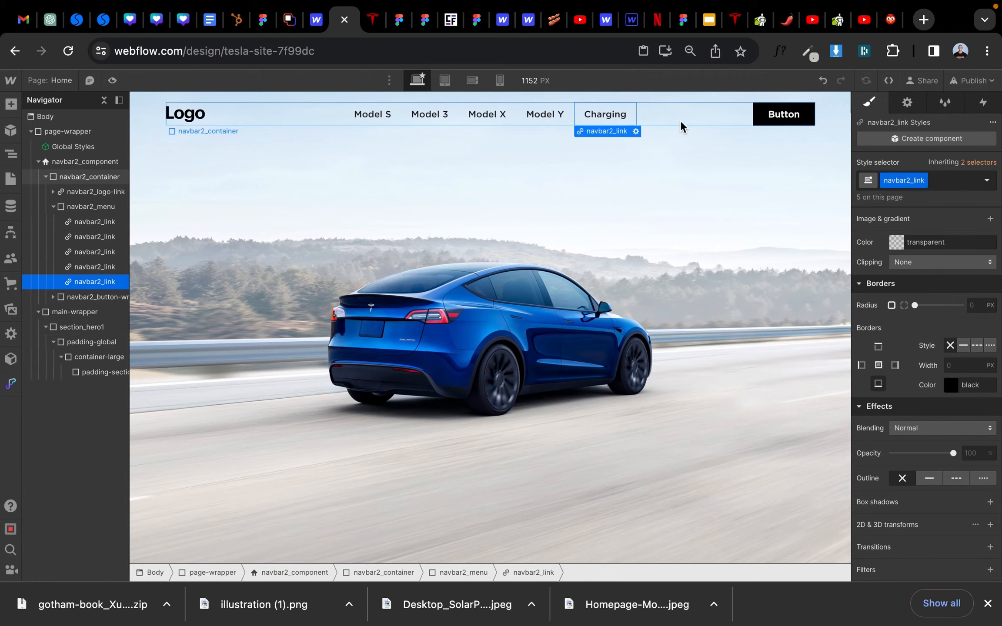
Step: Duplicate the whole navbar2_menu inside navbar2_container to get a second group of links
click(762, 118)
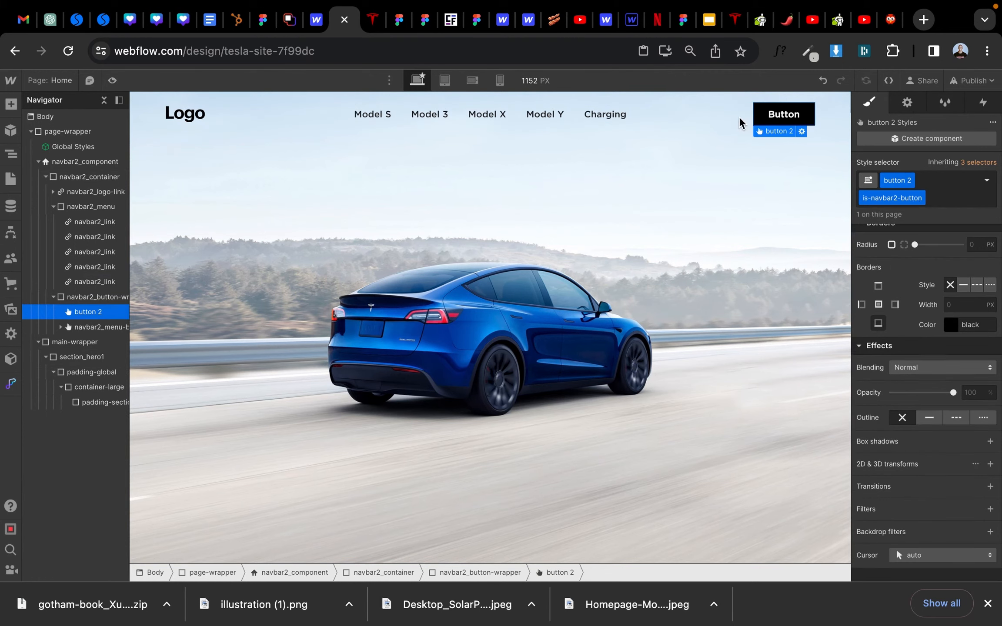
click(85, 296)
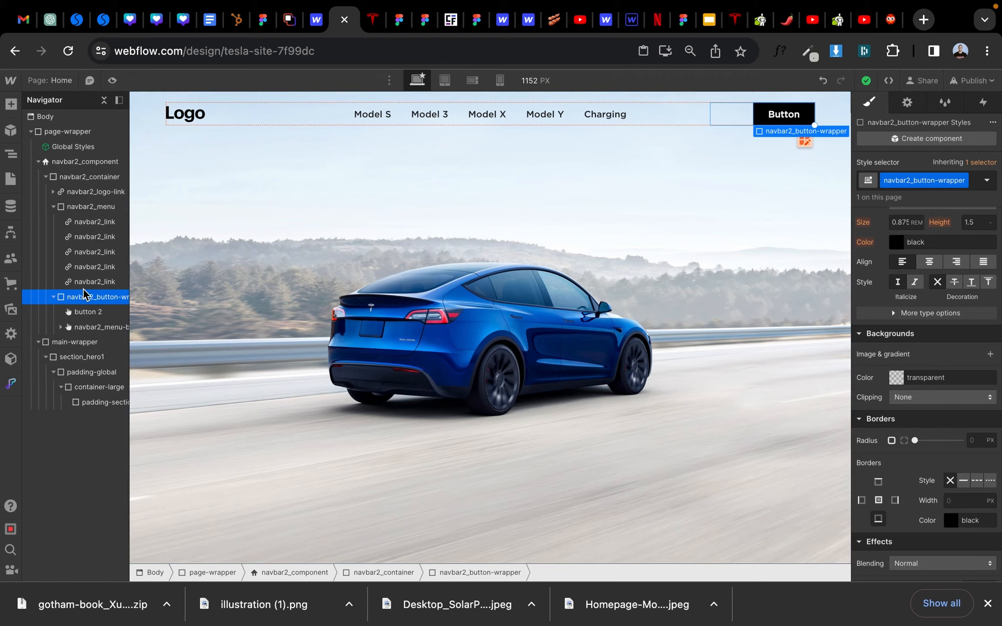
click(53, 206)
click(83, 207)
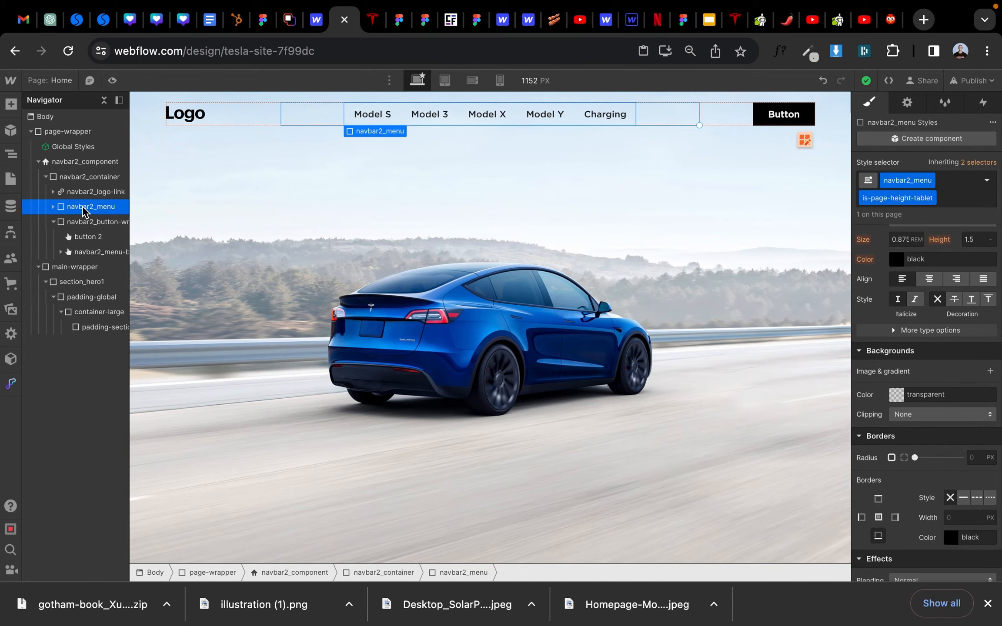
key(super+d)
Step: Delete navbar2_button-wrapper, including its button and menu button, from navbar2_container
click(87, 266)
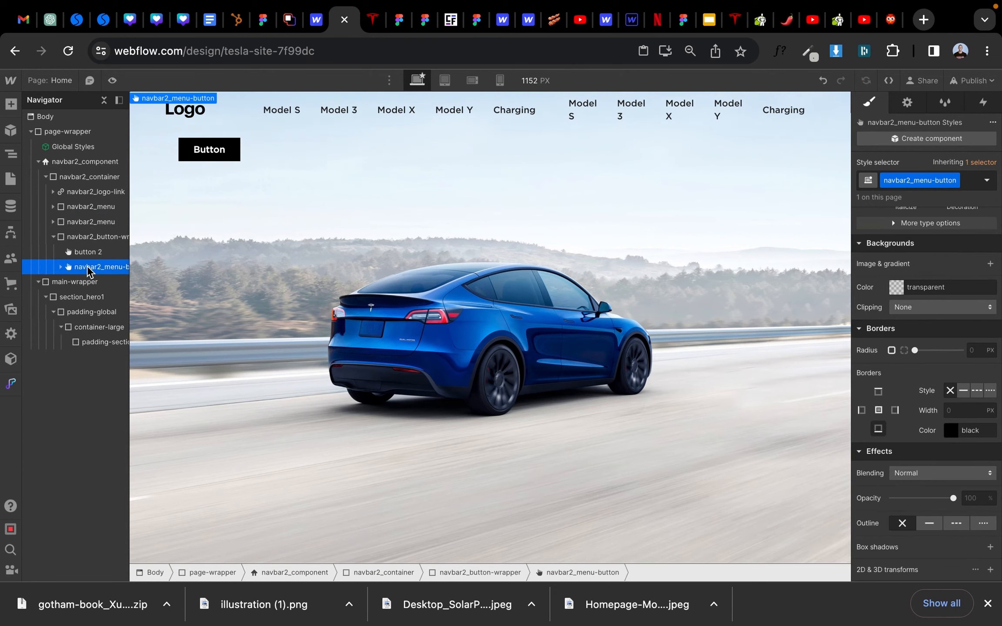
click(93, 253)
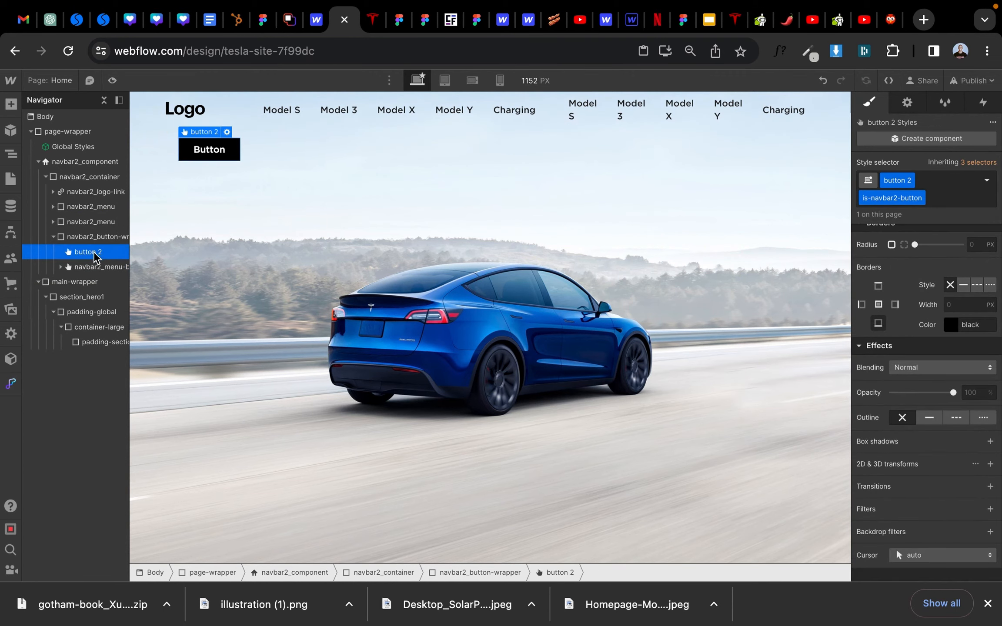
click(102, 239)
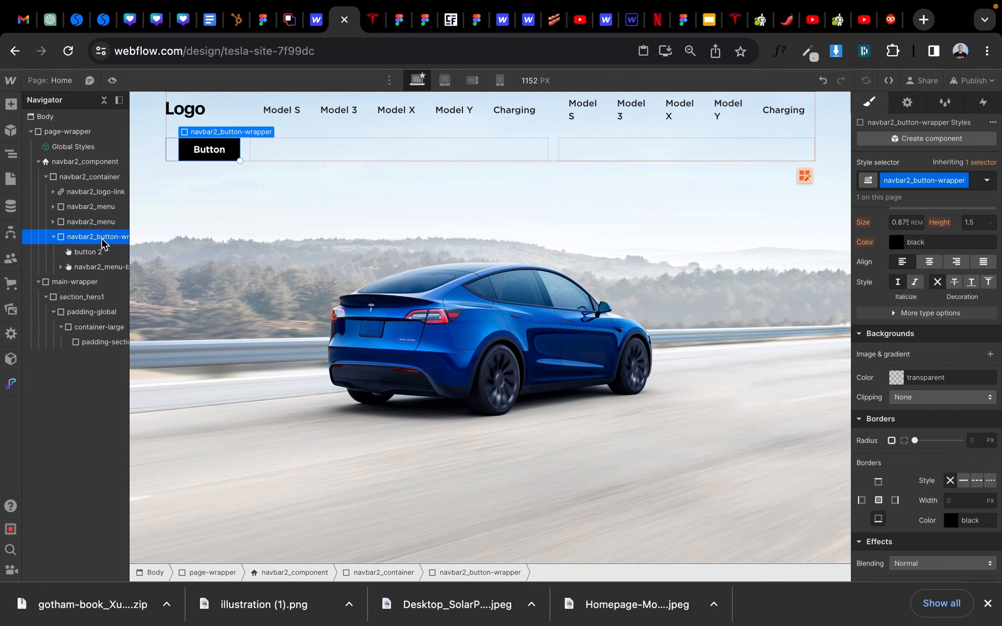
key(Delete)
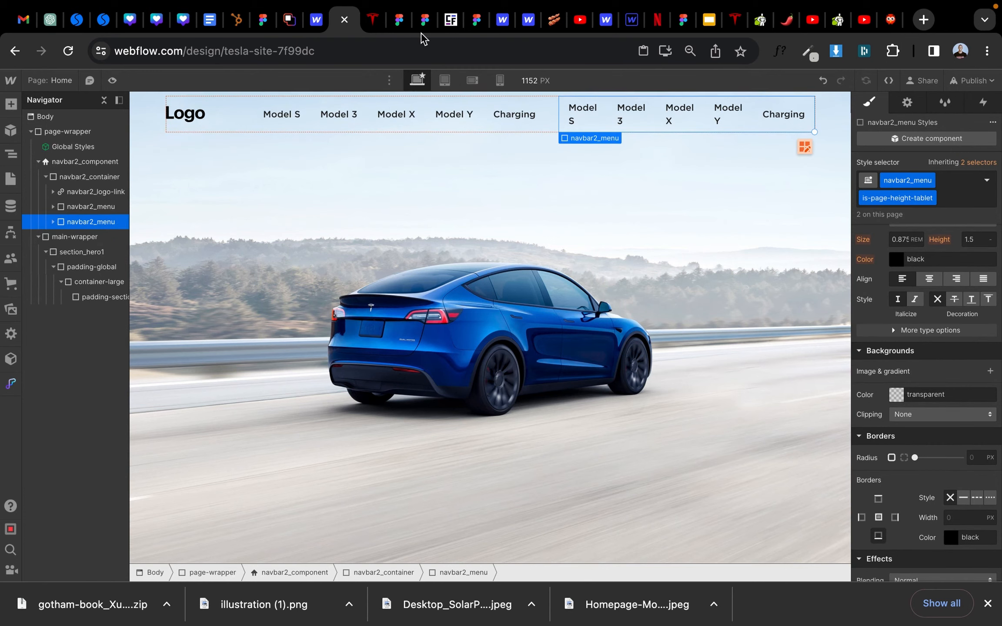
Step: Rename the second menu's Model S link to Support, matching the Tesla homepage's right-hand link group
click(373, 24)
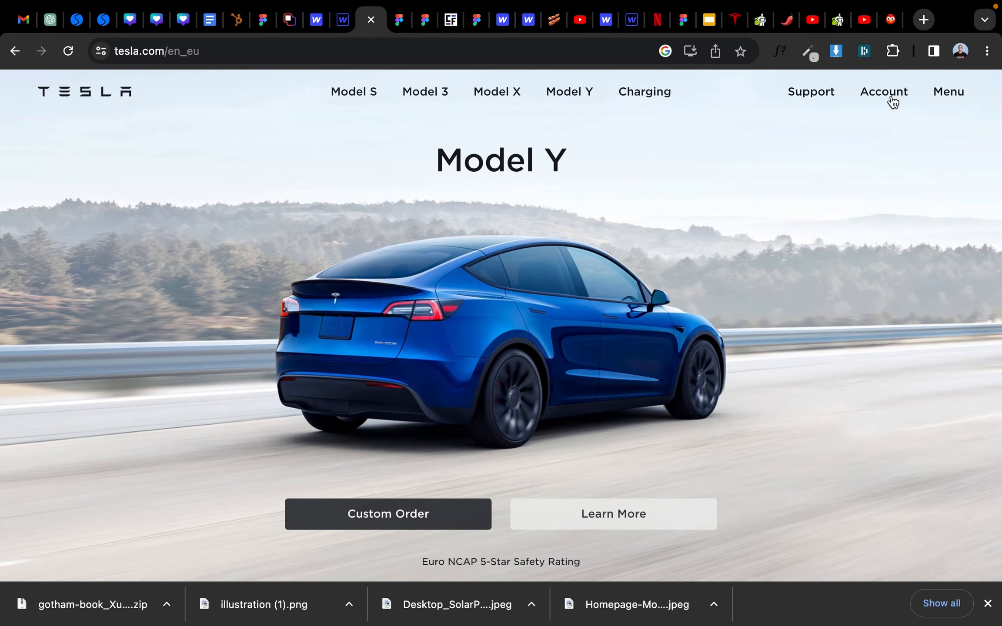
click(345, 26)
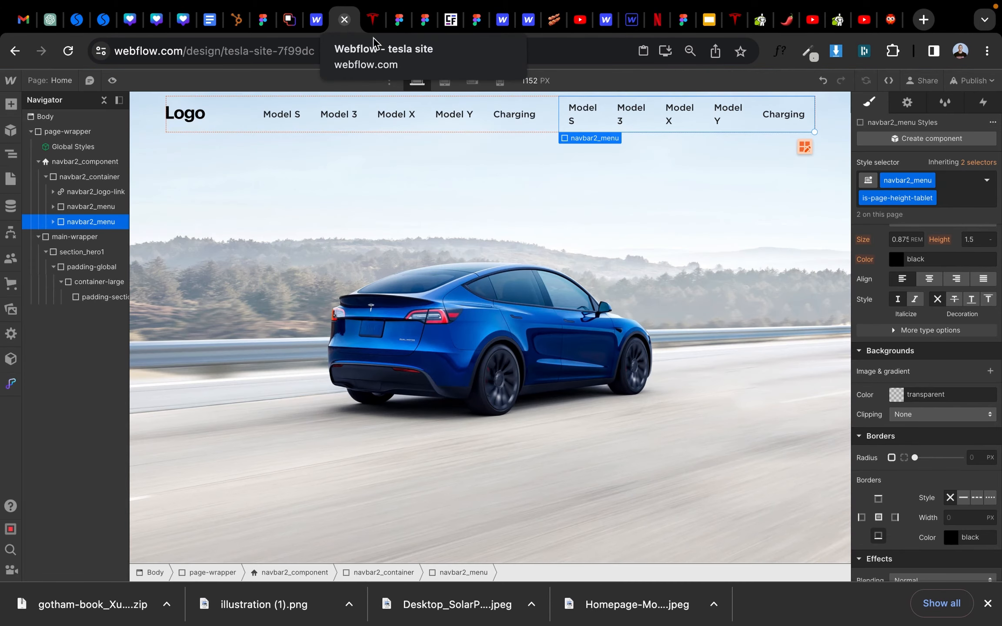
click(589, 111)
double_click(588, 108)
key(super+a)
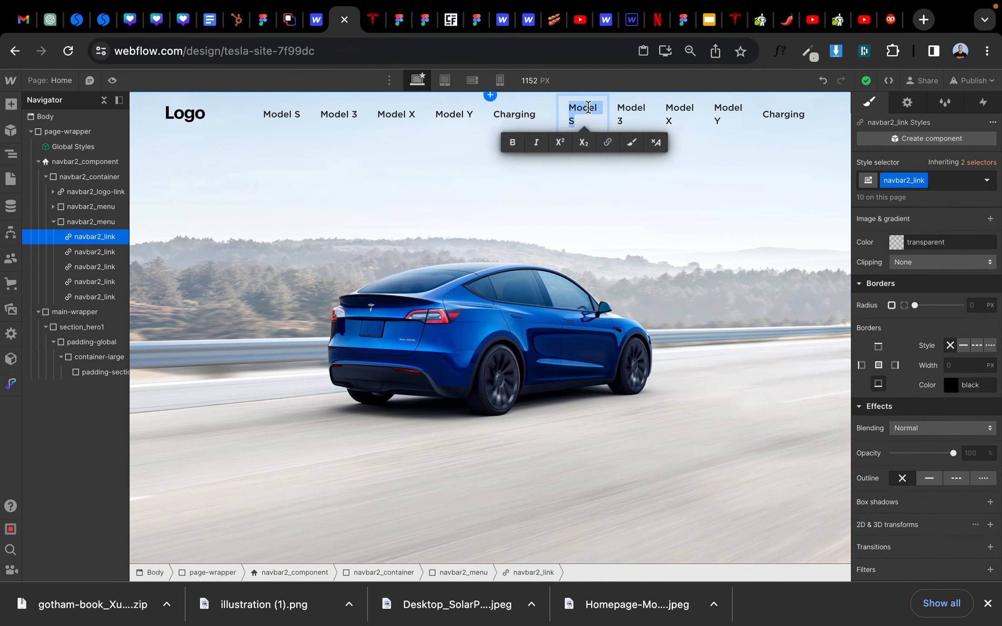
text(Support)
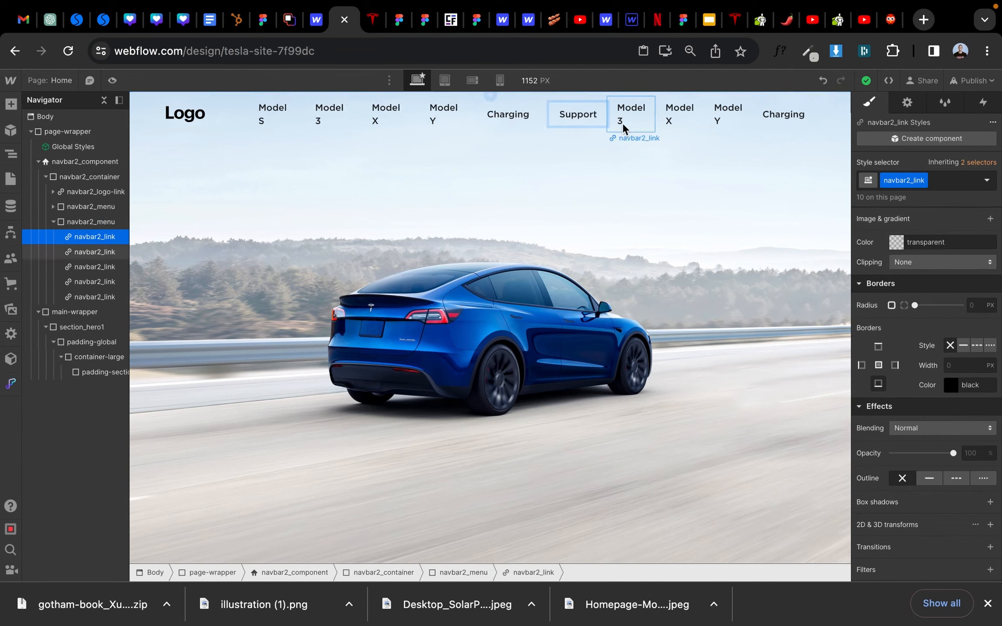
Step: Rename the second menu's Model 3 link to Account and its Model X link to Menu
double_click(630, 109)
text(Account)
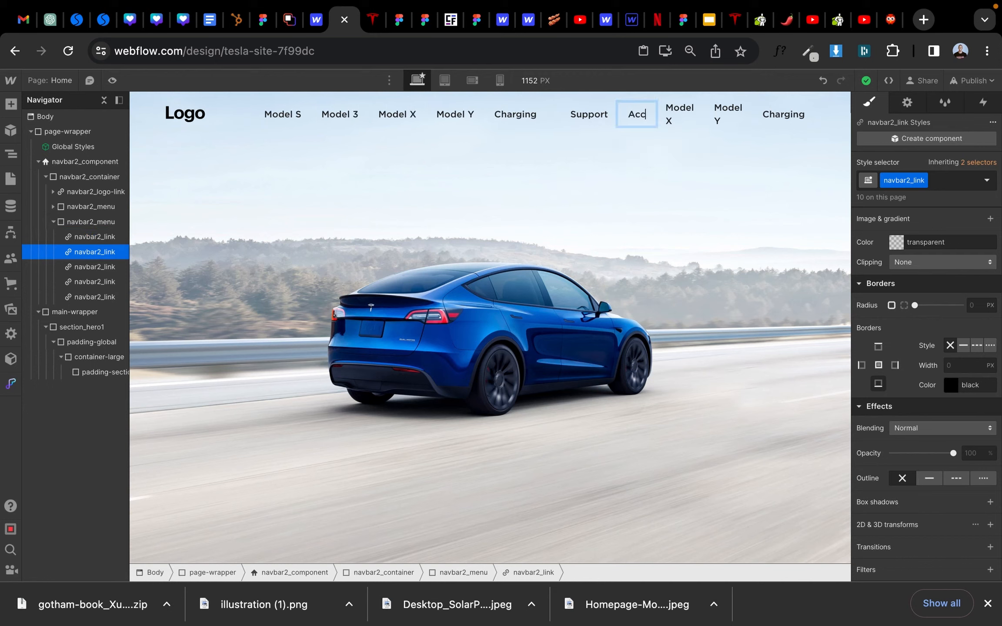
click(672, 117)
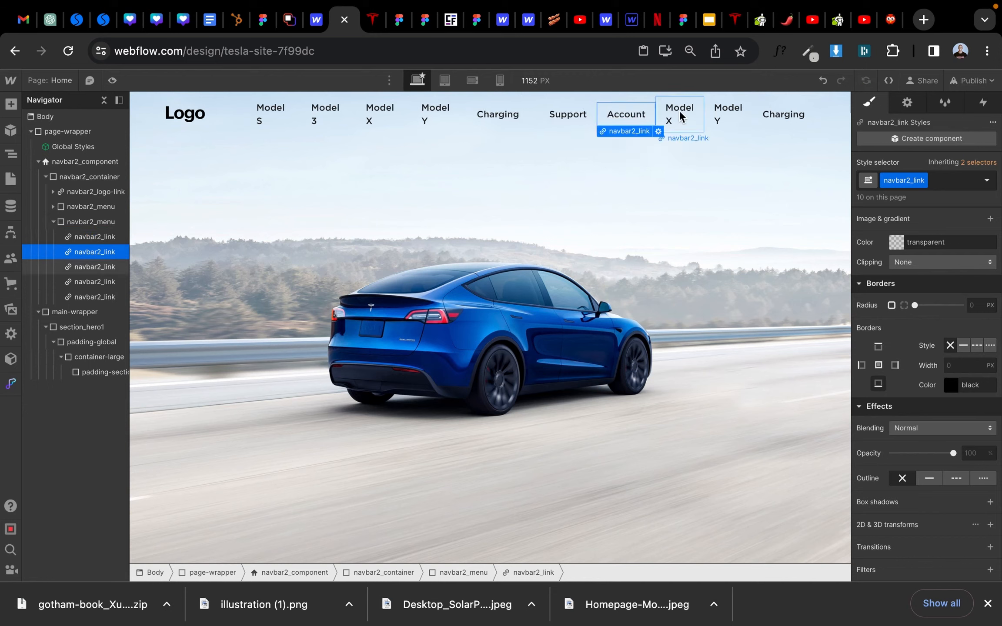
double_click(679, 111)
text(Menu)
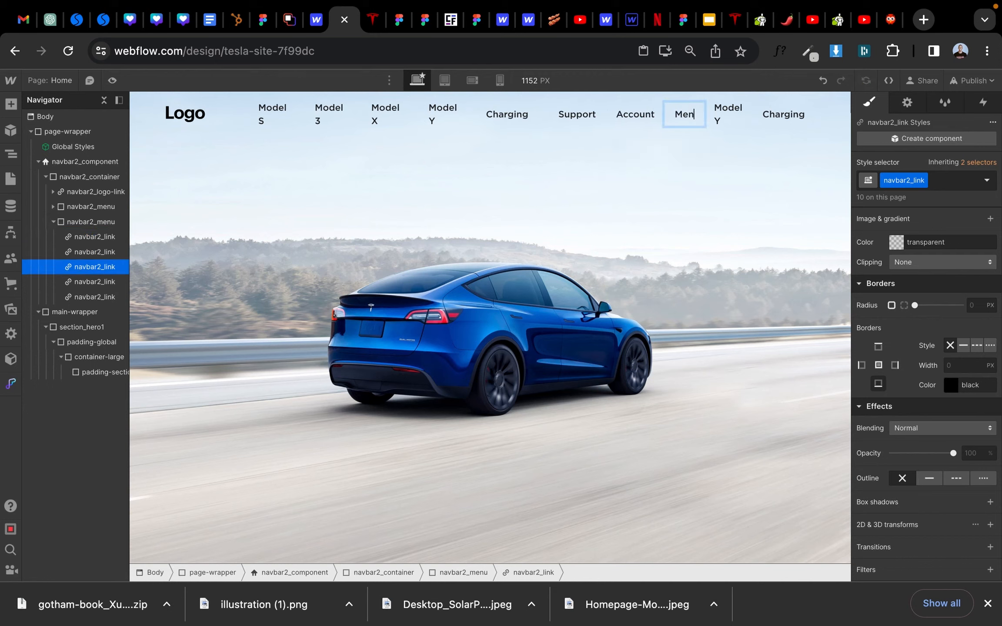
Step: Delete the Menu and Charging links from the second navbar2_menu
click(733, 114)
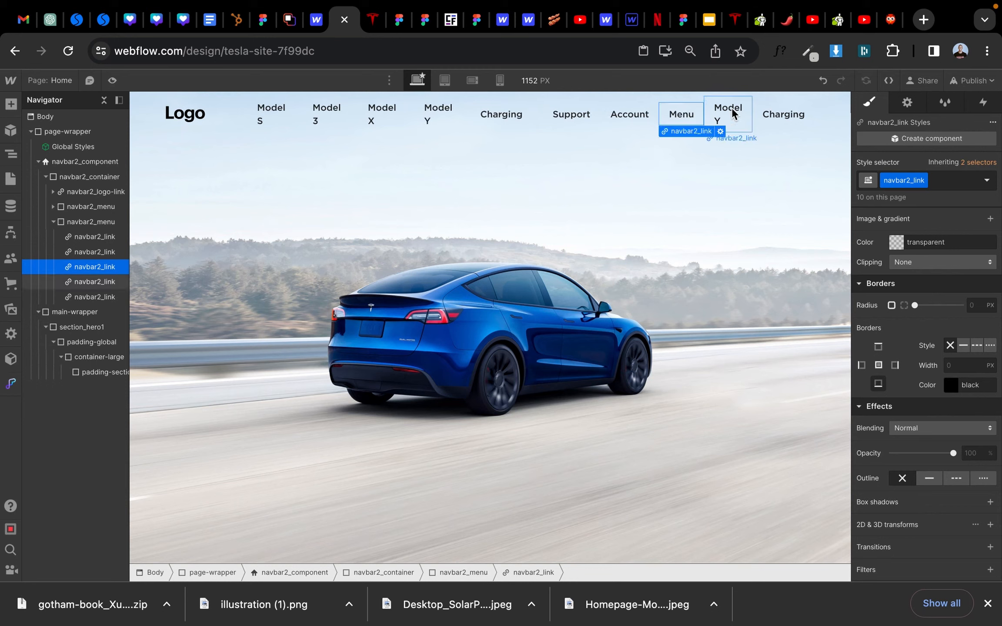
key(Delete)
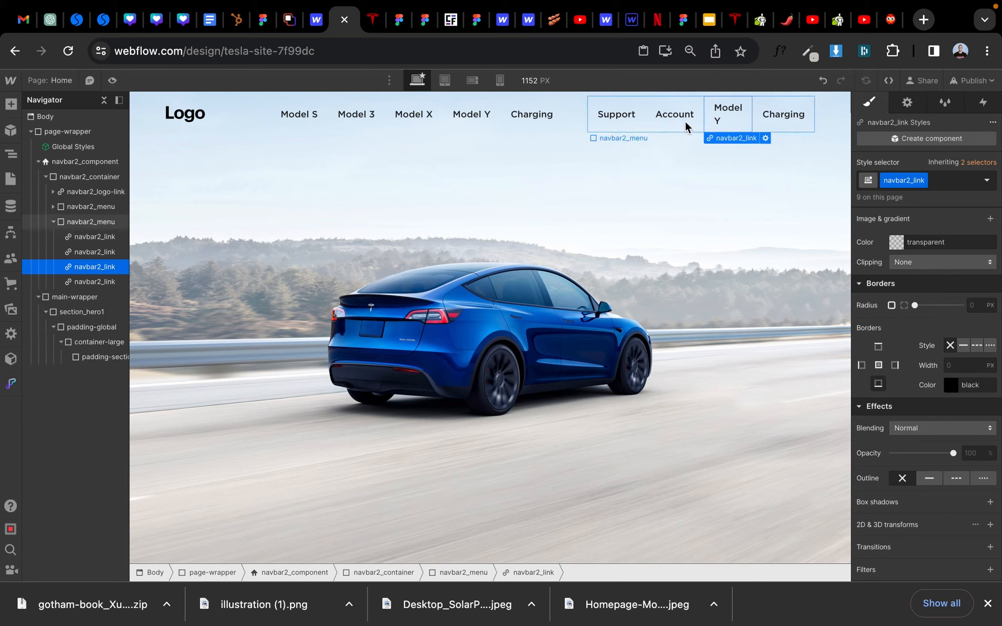
click(788, 116)
key(Delete)
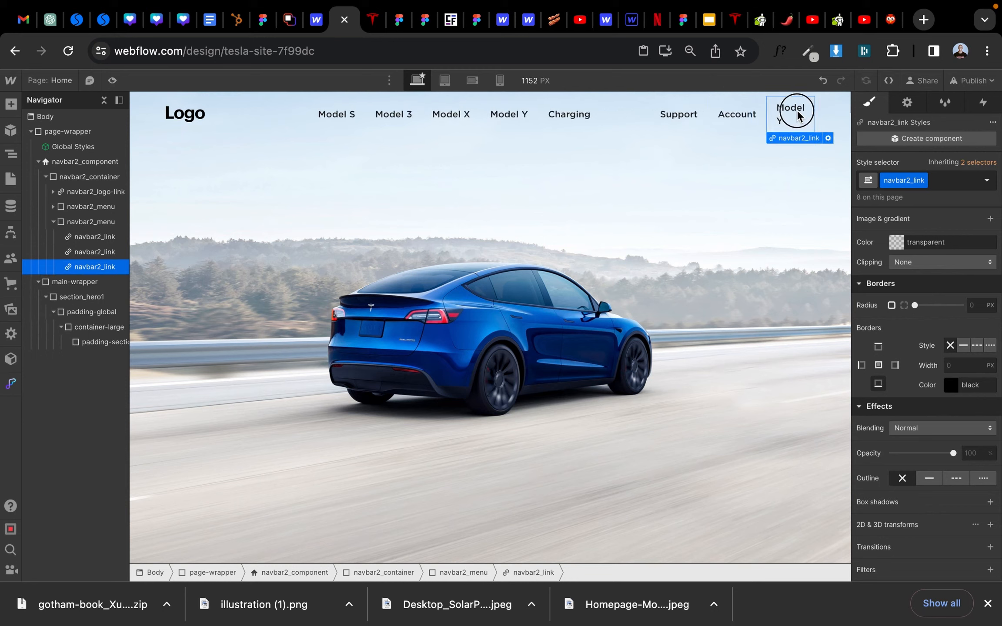
Step: Rename the second menu's remaining Model Y link to Menu and preview the page
double_click(788, 118)
text(Menu)
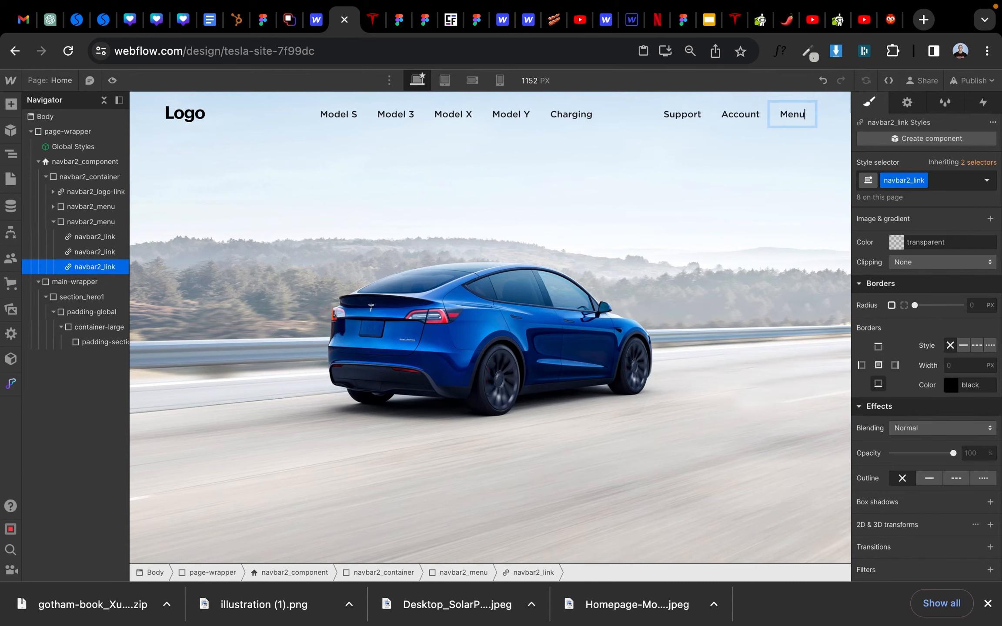
click(722, 158)
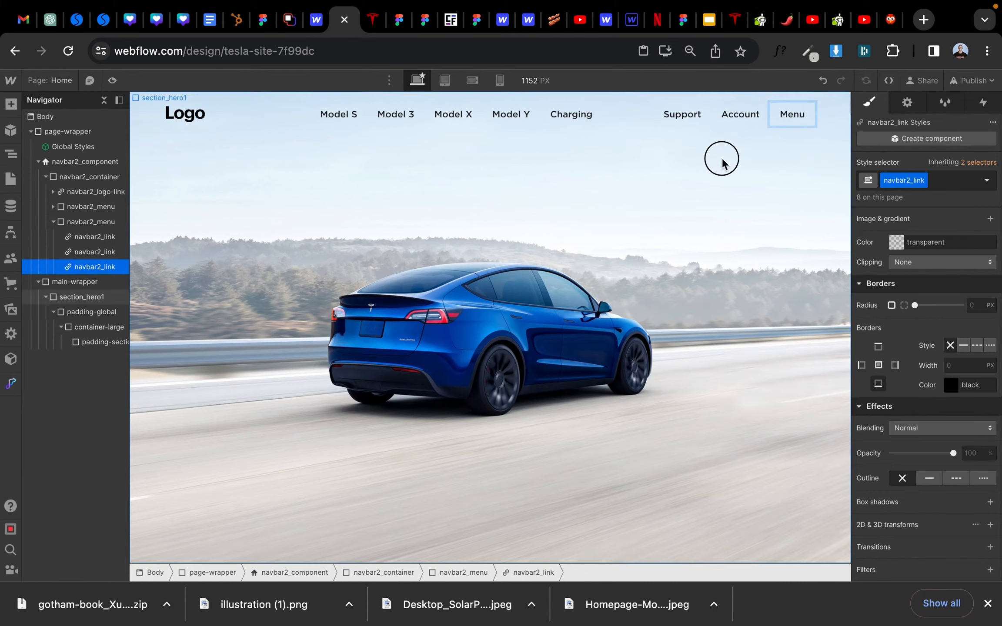
click(114, 81)
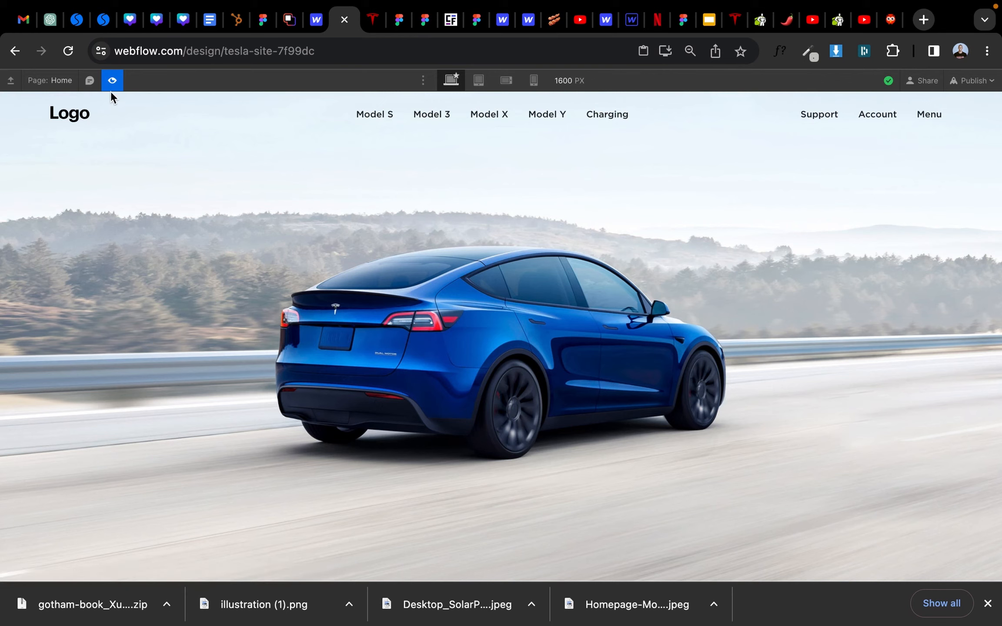
Step: Give the navbar2_link Hover state a light grey background of about #c8c8c8, using the Tesla homepage's link hover as reference
click(374, 24)
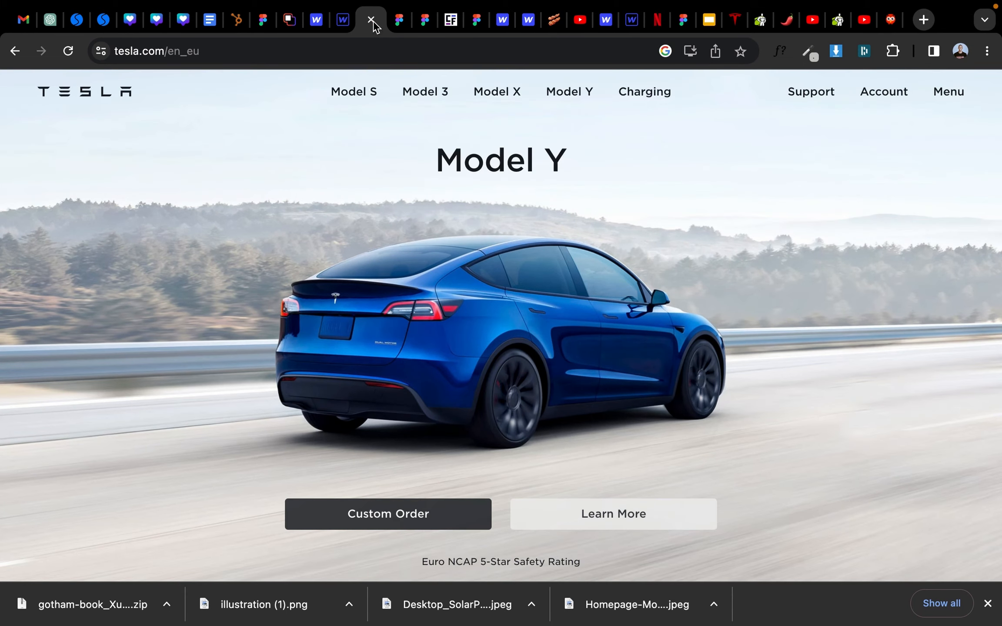
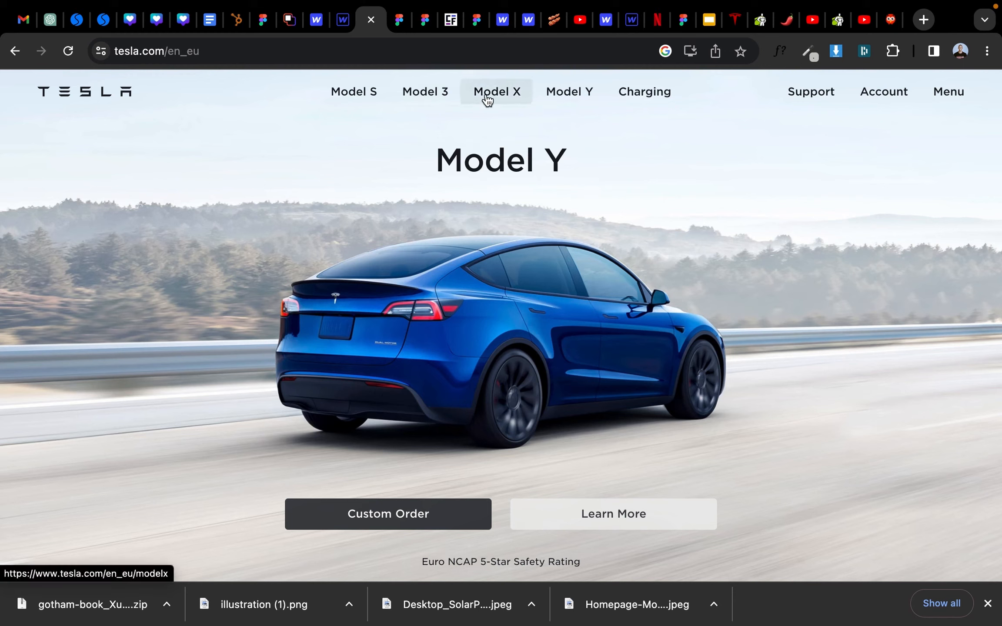
click(347, 27)
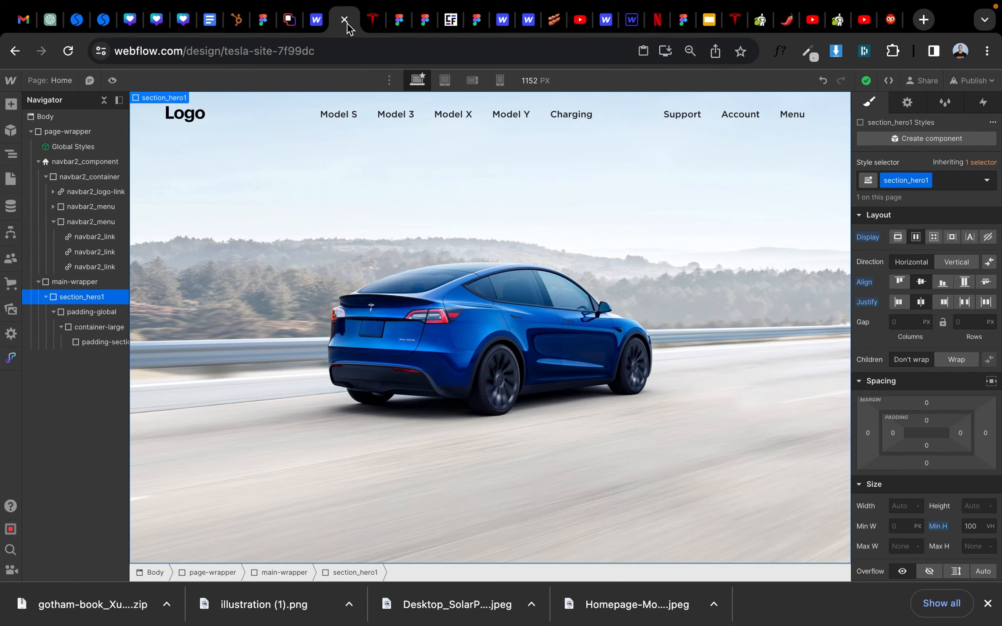
click(342, 118)
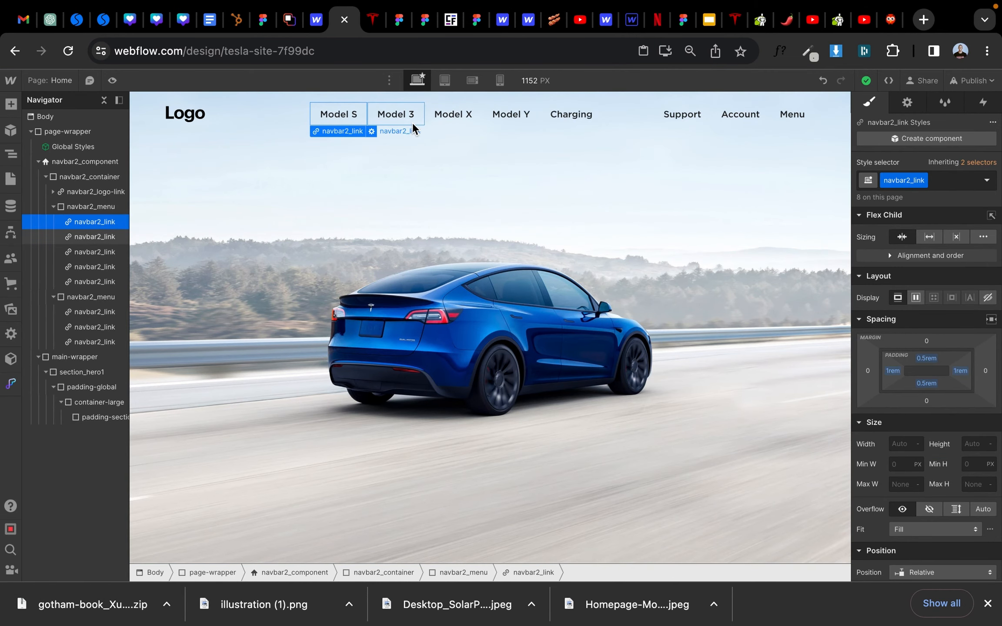
click(986, 180)
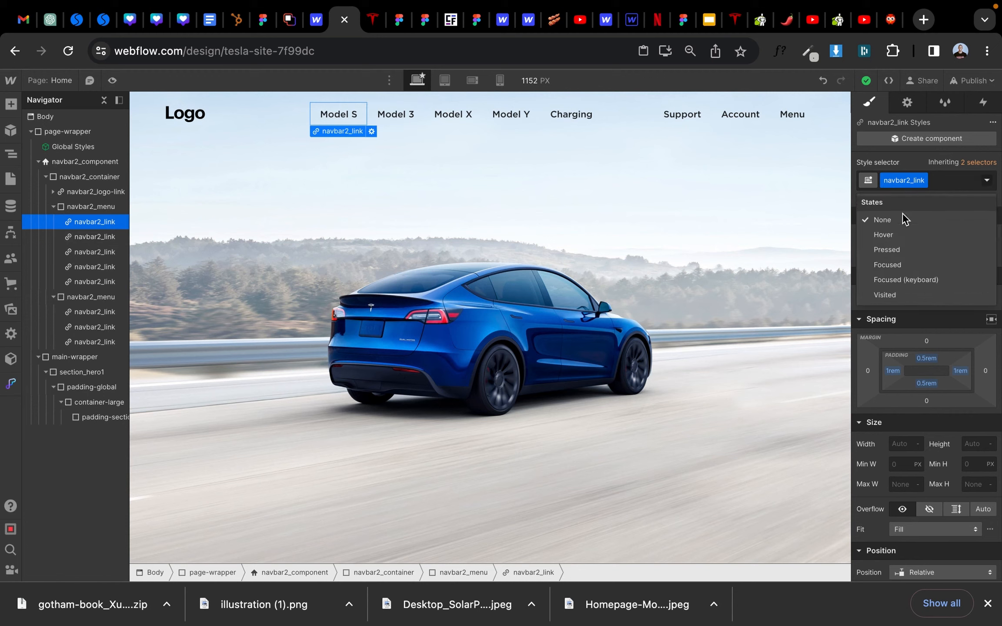
click(888, 234)
scroll(898, 346, down, 3)
scroll(898, 347, down, 10)
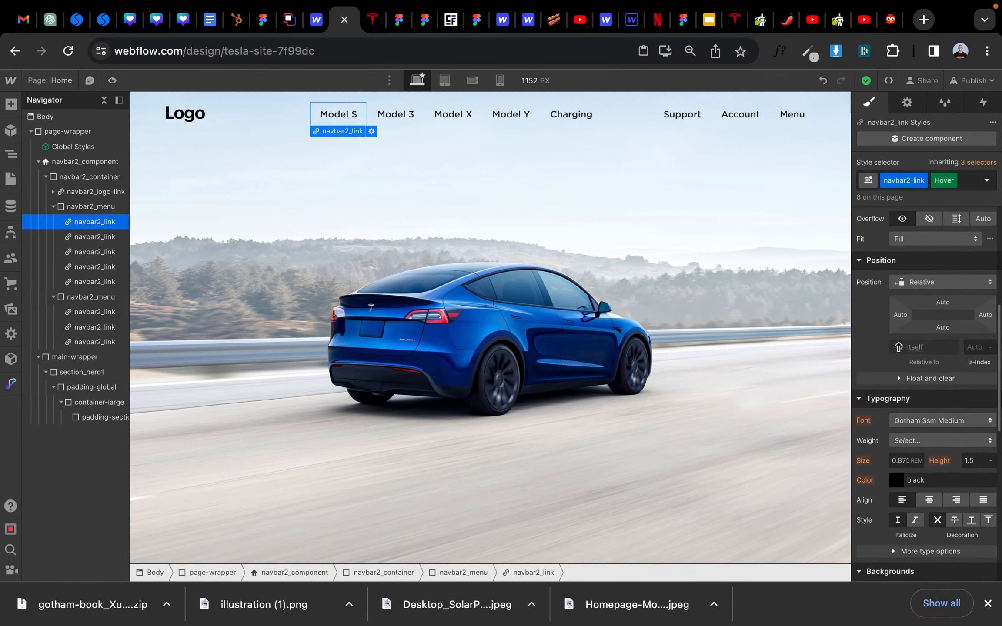
click(897, 365)
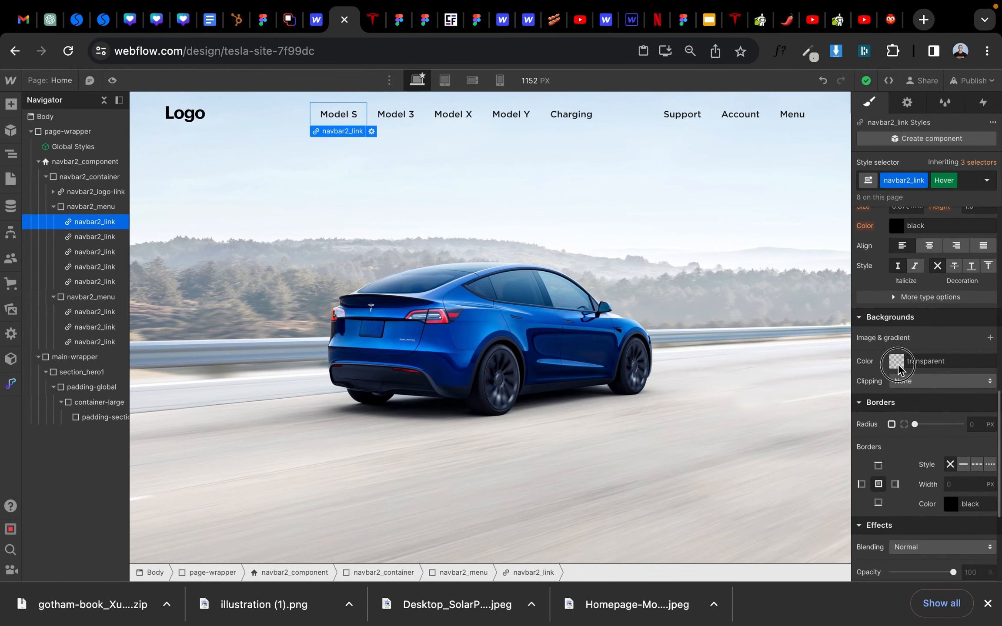
drag(884, 405, 794, 403)
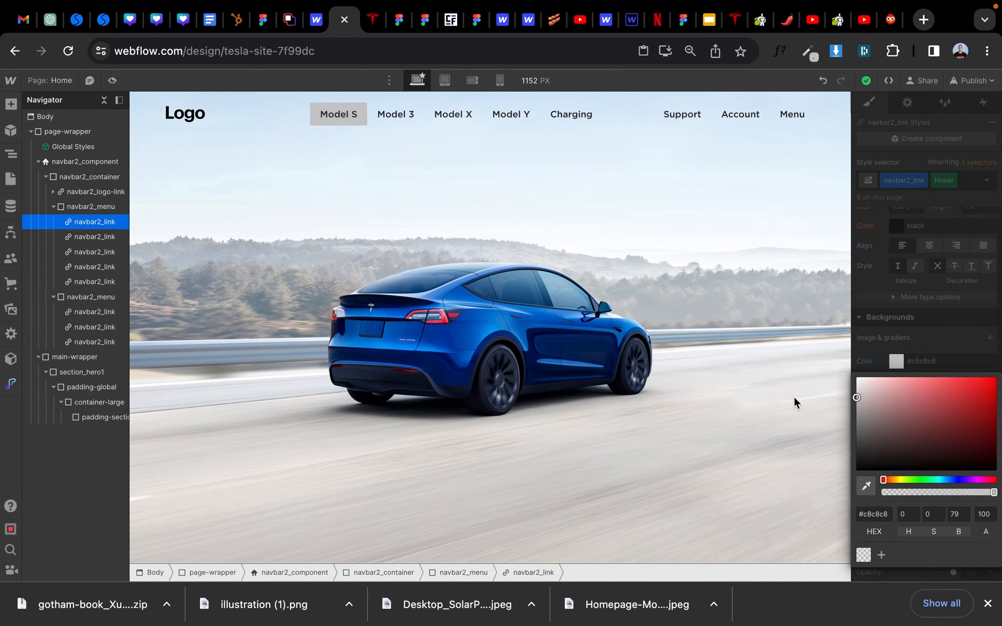
Step: Refine the hover background to rgba(189, 189, 189, 0.31) against the Tesla homepage and round its corners with a 4 px radius
key(ctrl+Tab)
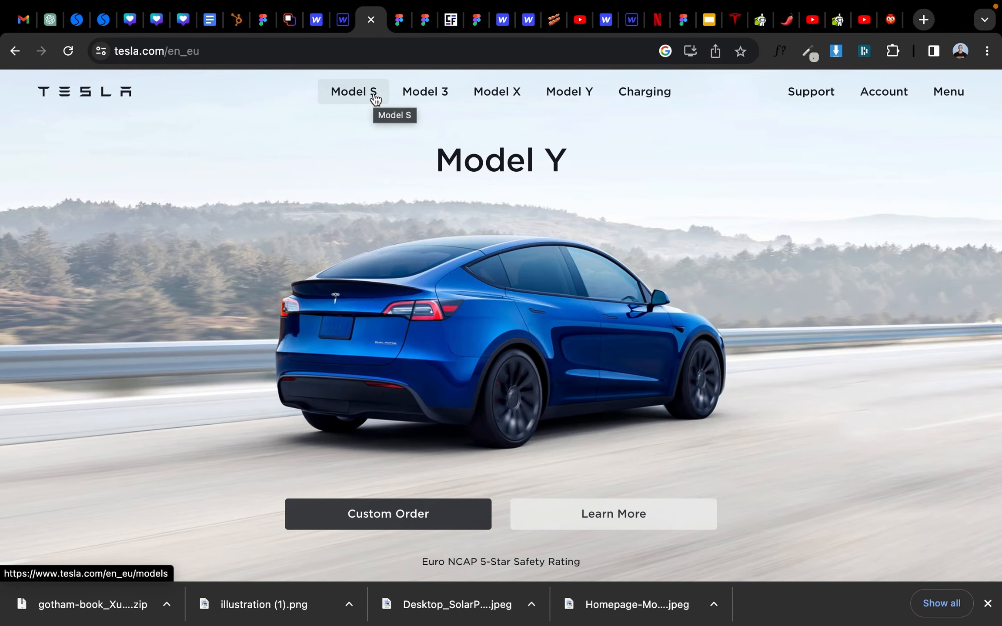
click(347, 27)
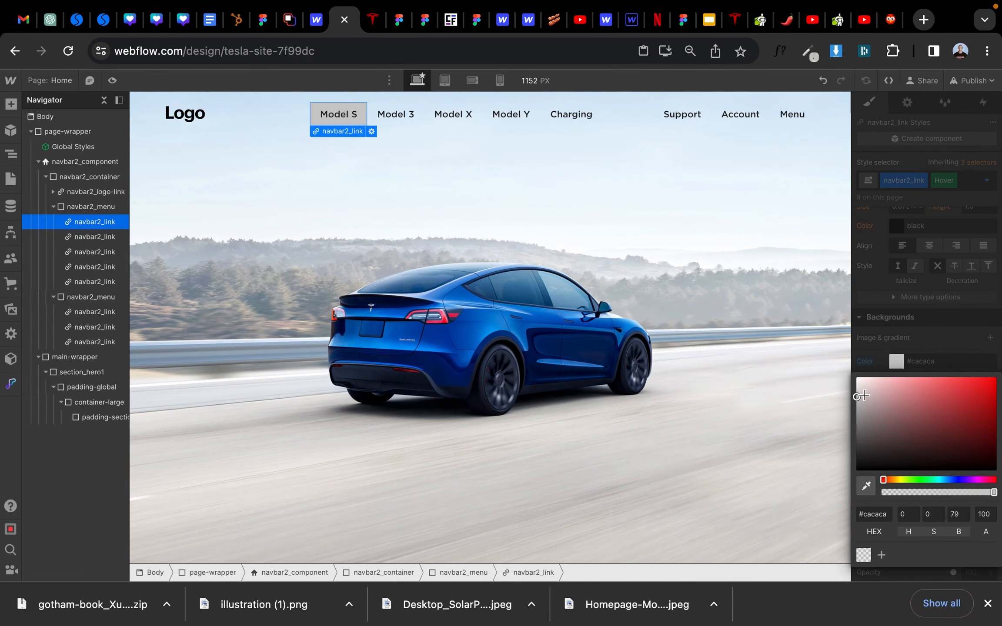
drag(860, 396, 821, 394)
key(Escape)
click(889, 361)
drag(992, 491, 941, 492)
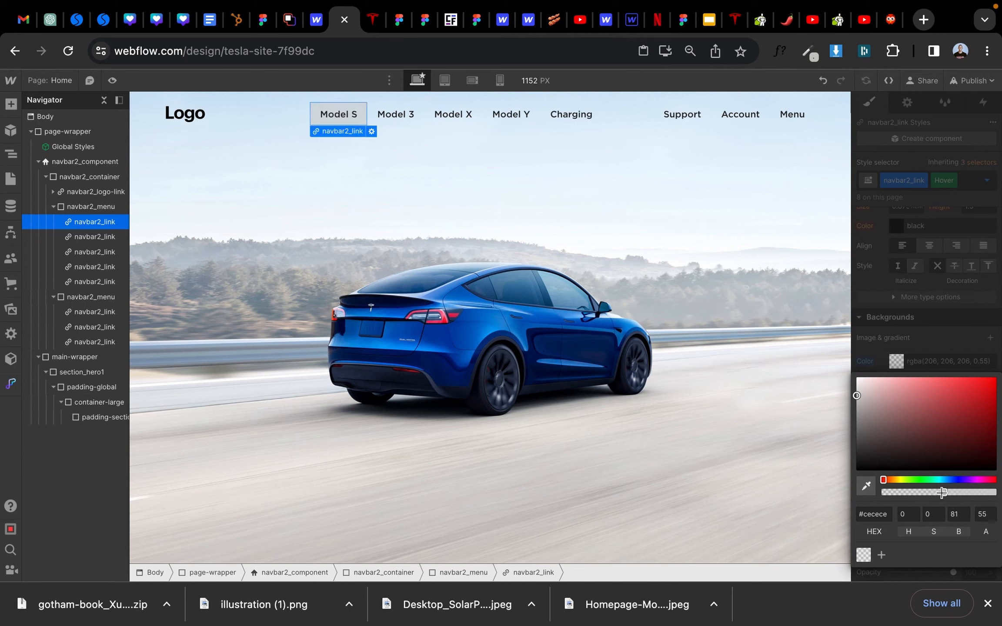
drag(865, 412, 827, 406)
drag(940, 491, 915, 493)
click(880, 346)
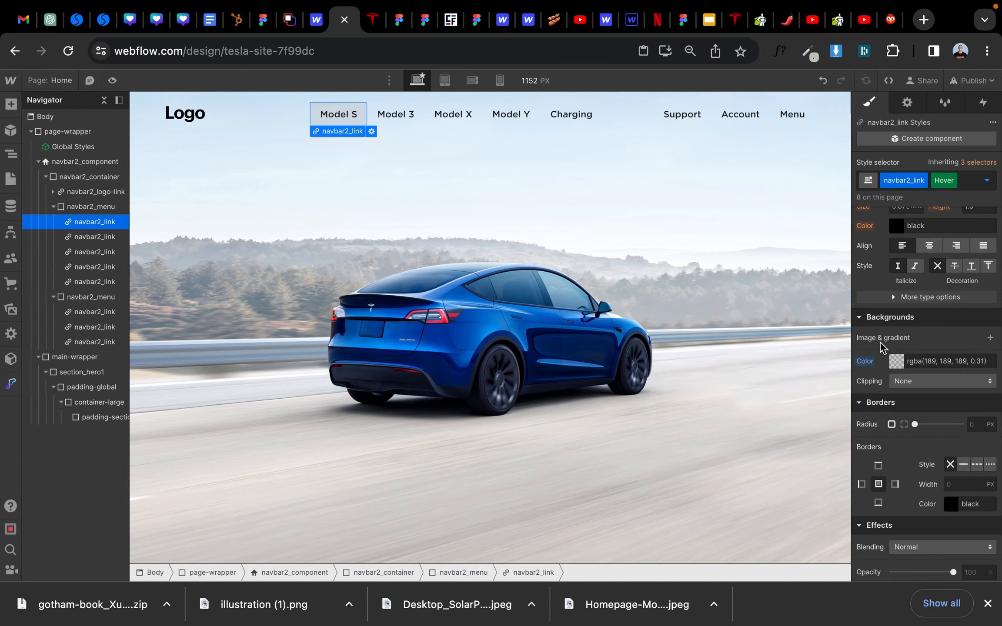
drag(918, 425, 924, 424)
scroll(897, 481, down, 5)
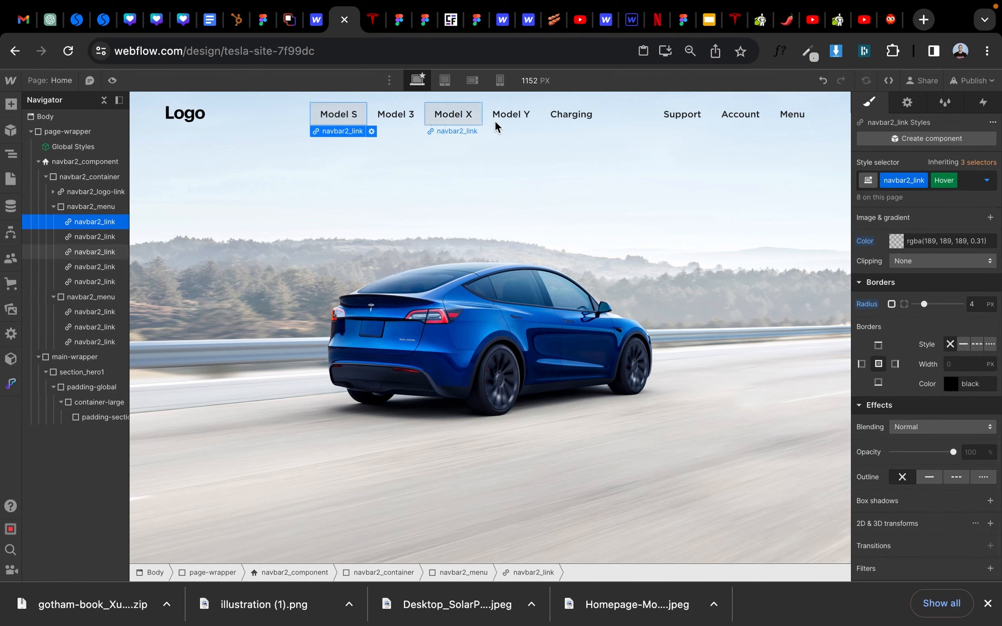
Step: Return navbar2_link to its default state and add an All Properties transition with a 375 ms duration
click(952, 181)
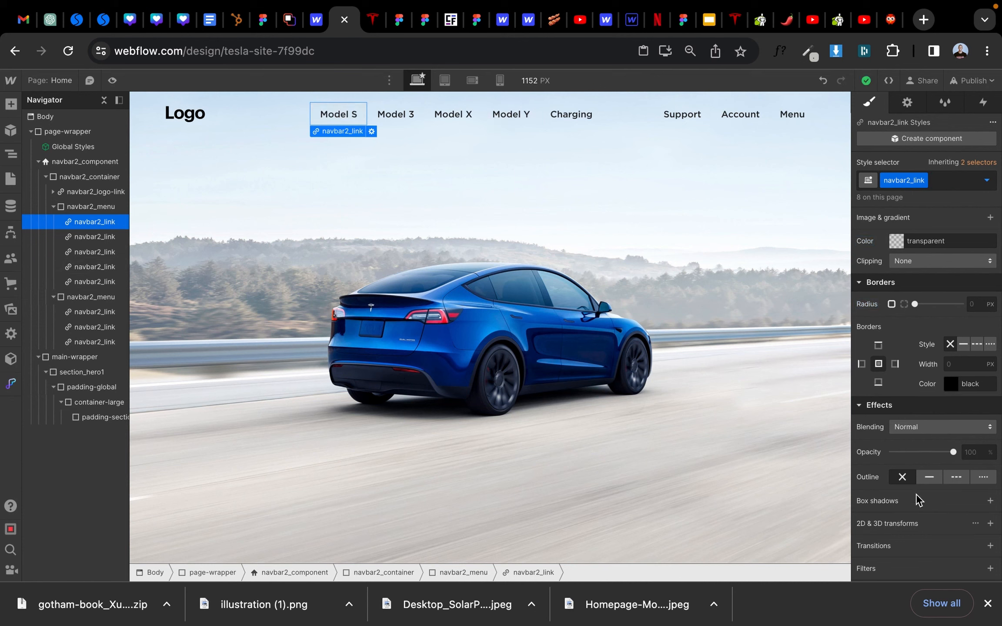
scroll(916, 494, down, 1)
click(990, 526)
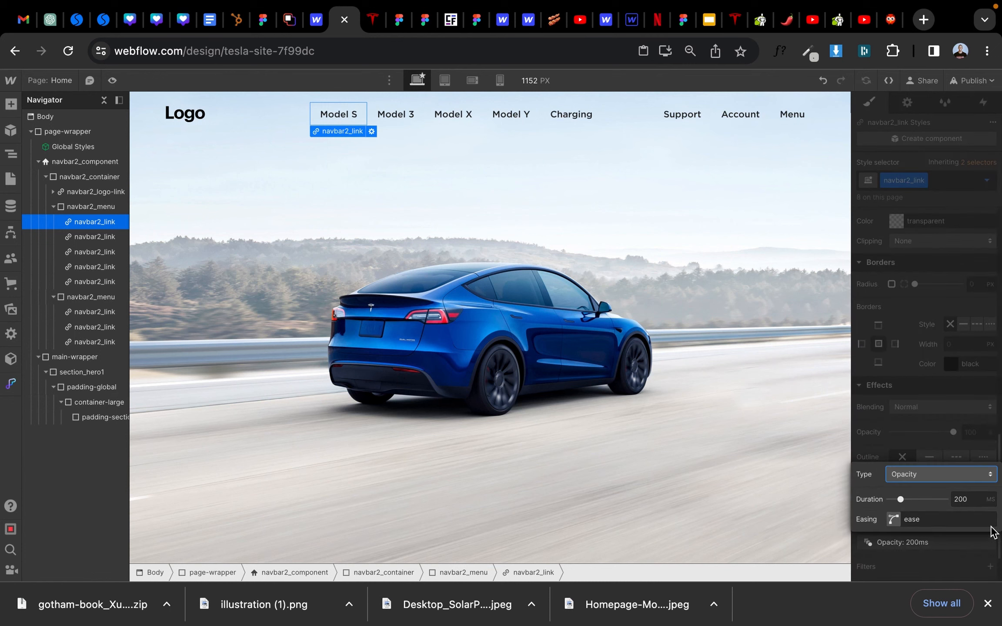
click(931, 476)
scroll(918, 473, down, 10)
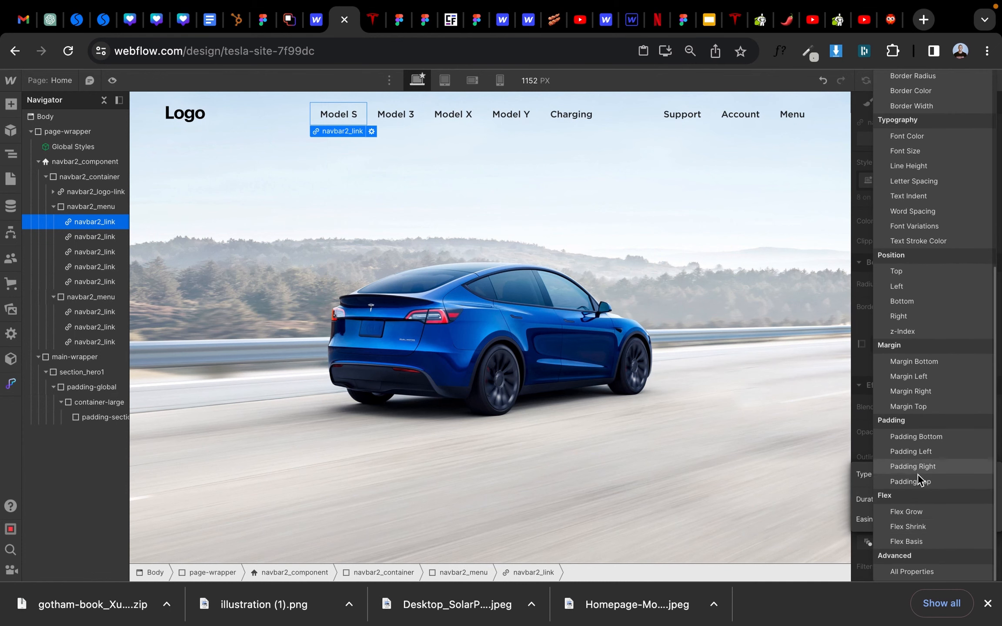
click(905, 568)
drag(906, 499, 911, 500)
click(905, 438)
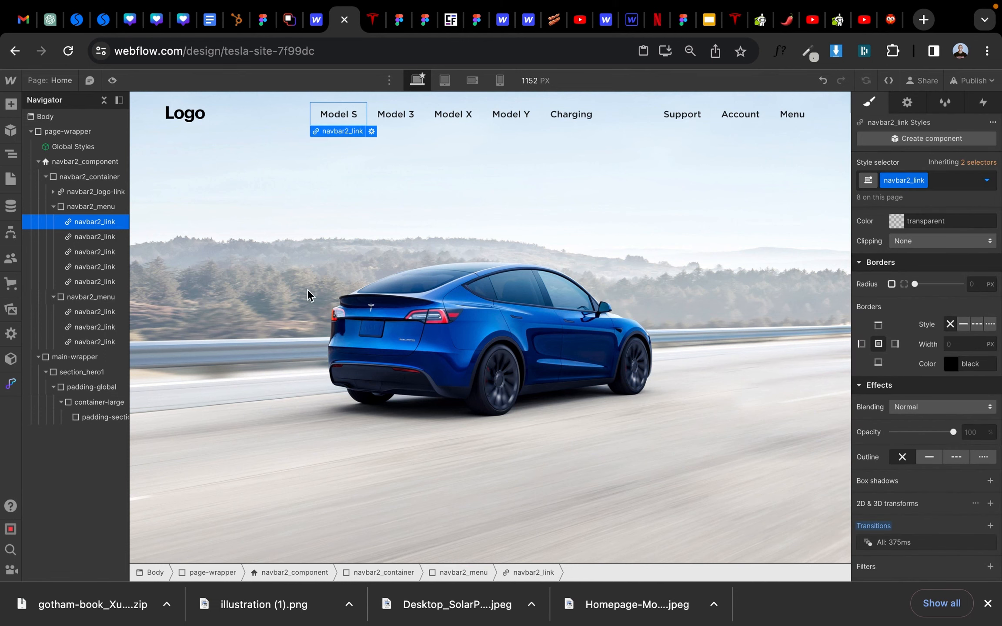
Step: Preview the navbar links' hover effect and compare it with the Tesla homepage's navigation
click(113, 81)
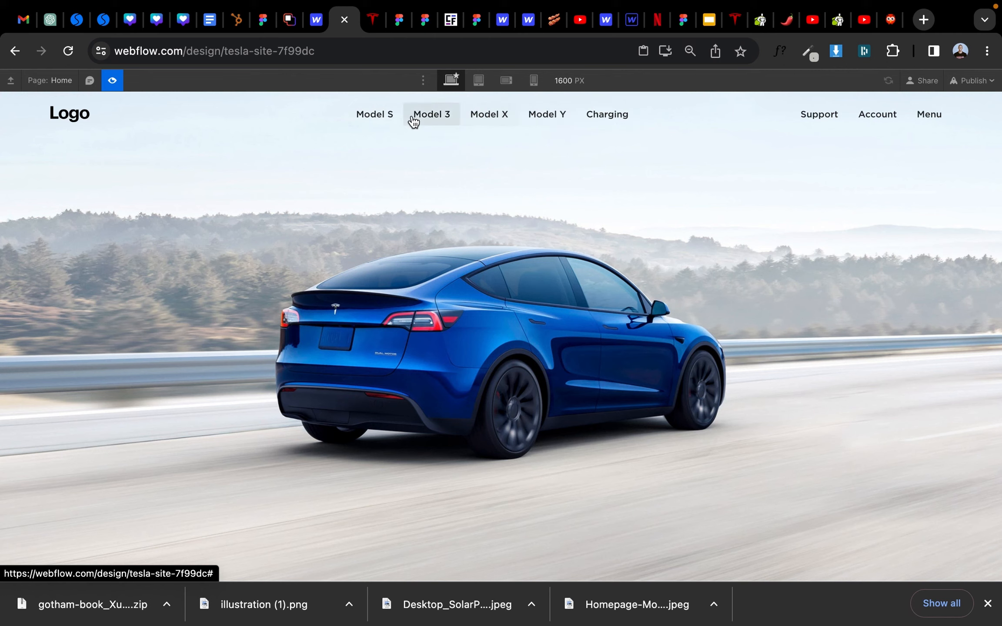
click(373, 21)
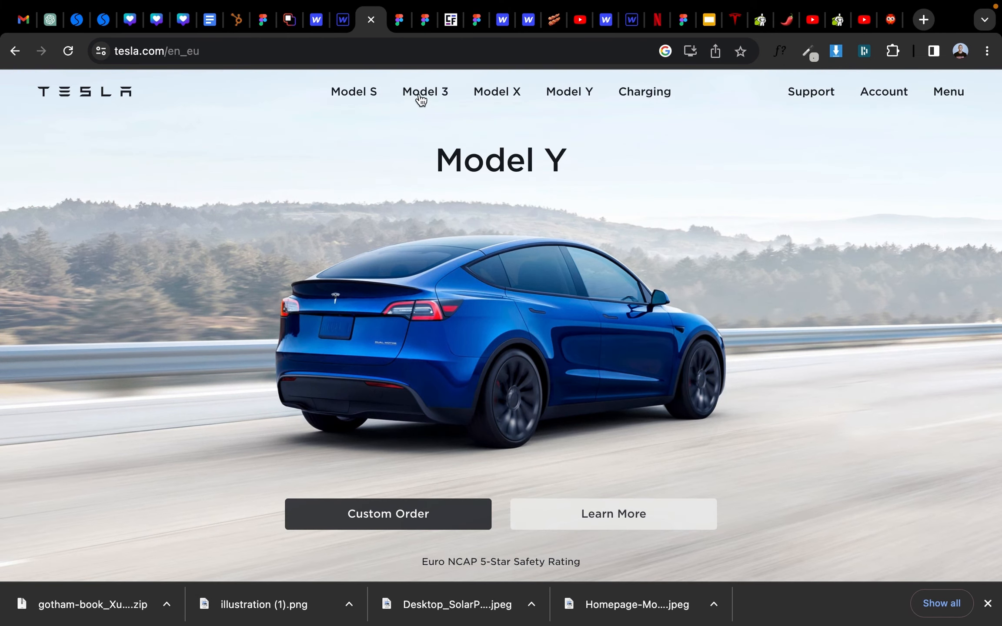
click(344, 27)
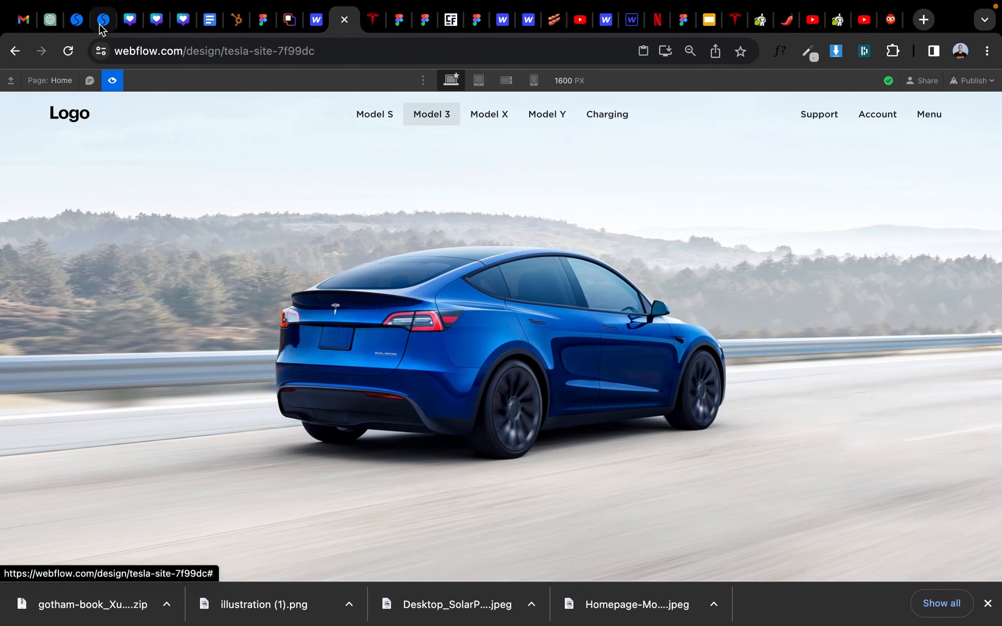
key(super+shift+p)
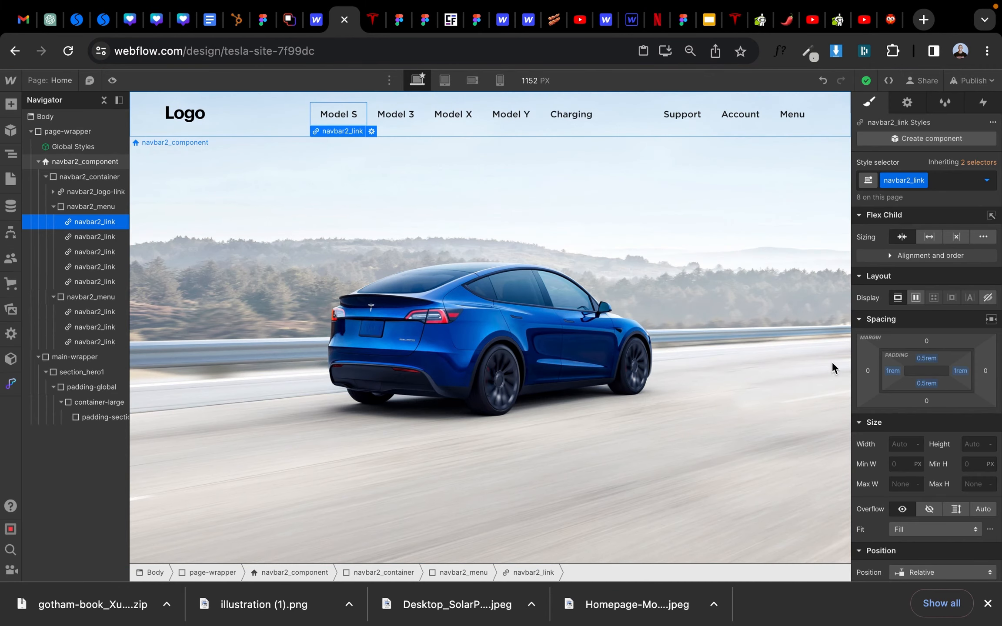
Step: Set the duration of navbar2_link's All Properties transition to 475 ms
scroll(912, 447, down, 5)
click(921, 474)
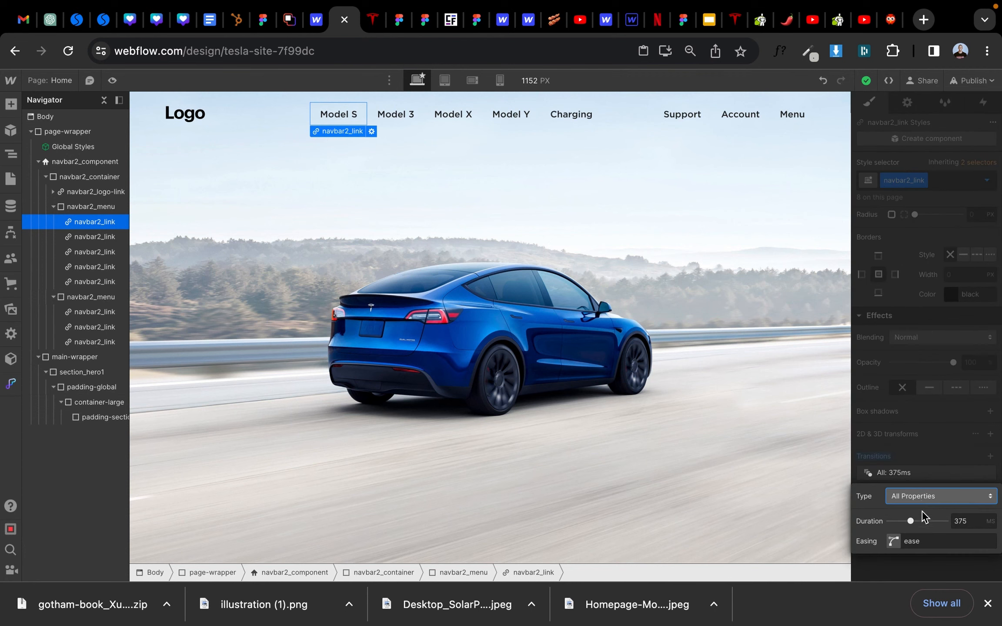
drag(912, 518, 916, 520)
click(909, 474)
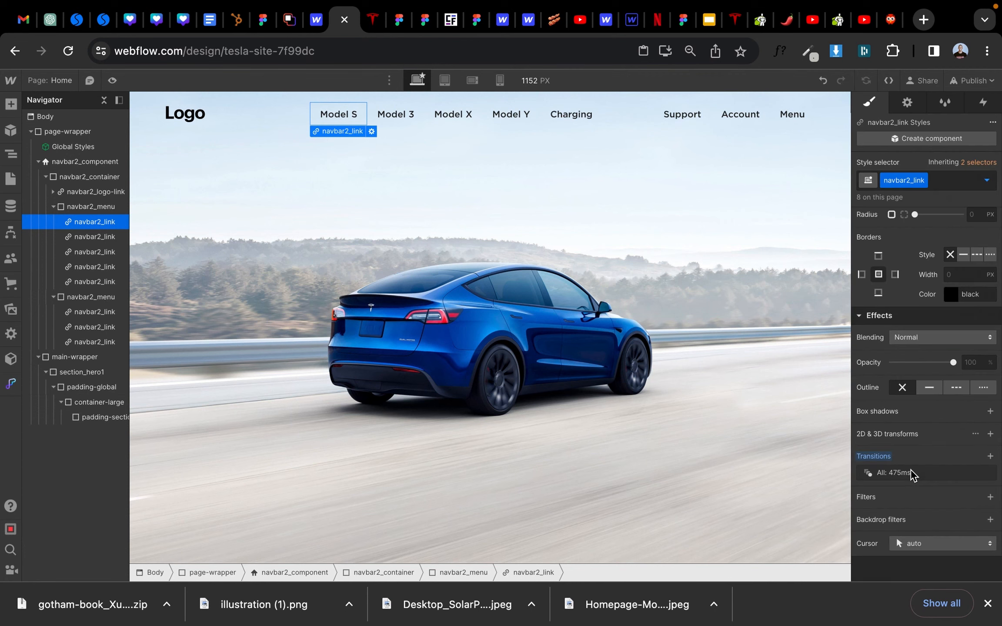
Step: Lighten navbar2_link's Hover background to rgba(209, 209, 209, 0.31) and preview the page
scroll(921, 391, up, 5)
click(987, 180)
click(900, 234)
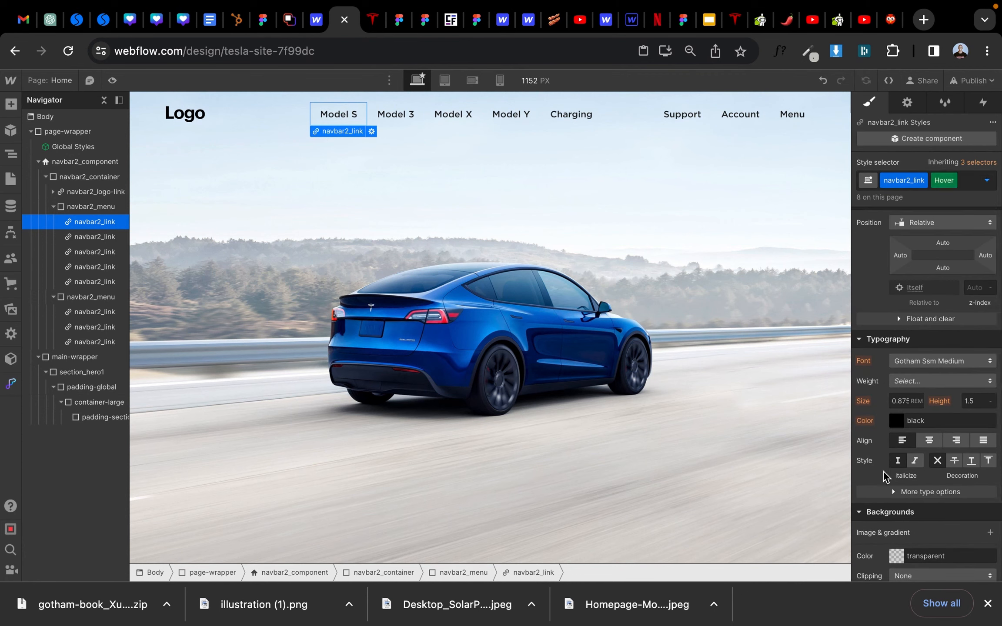
scroll(886, 483, down, 2)
click(894, 497)
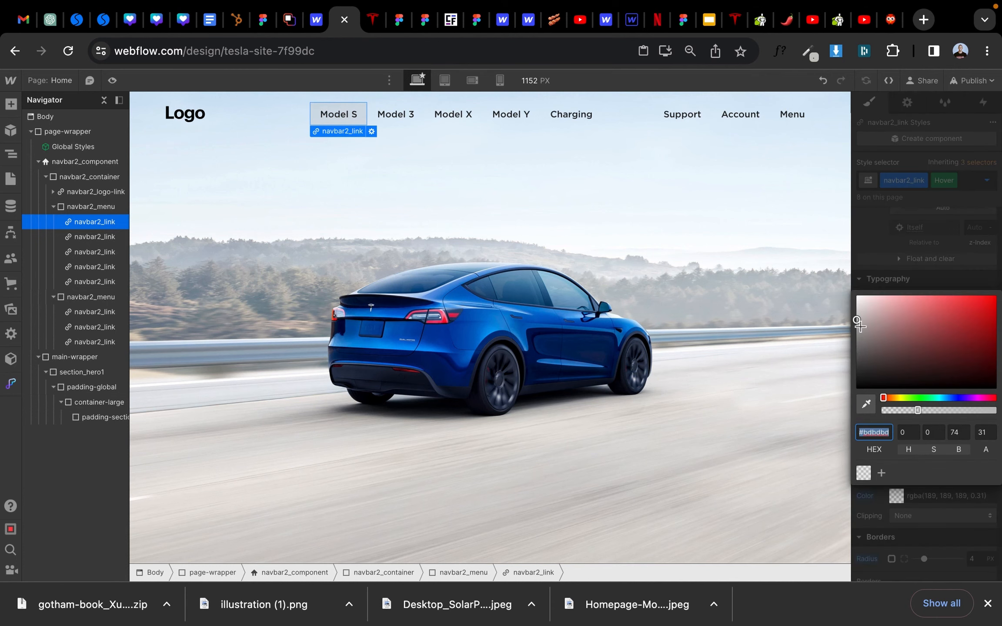
drag(861, 317, 848, 313)
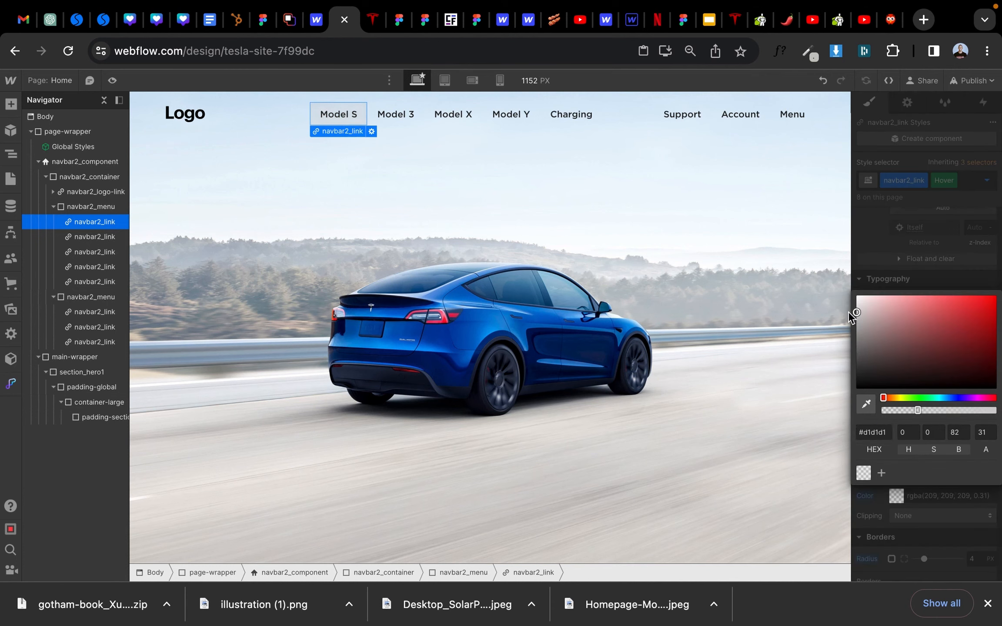
click(901, 270)
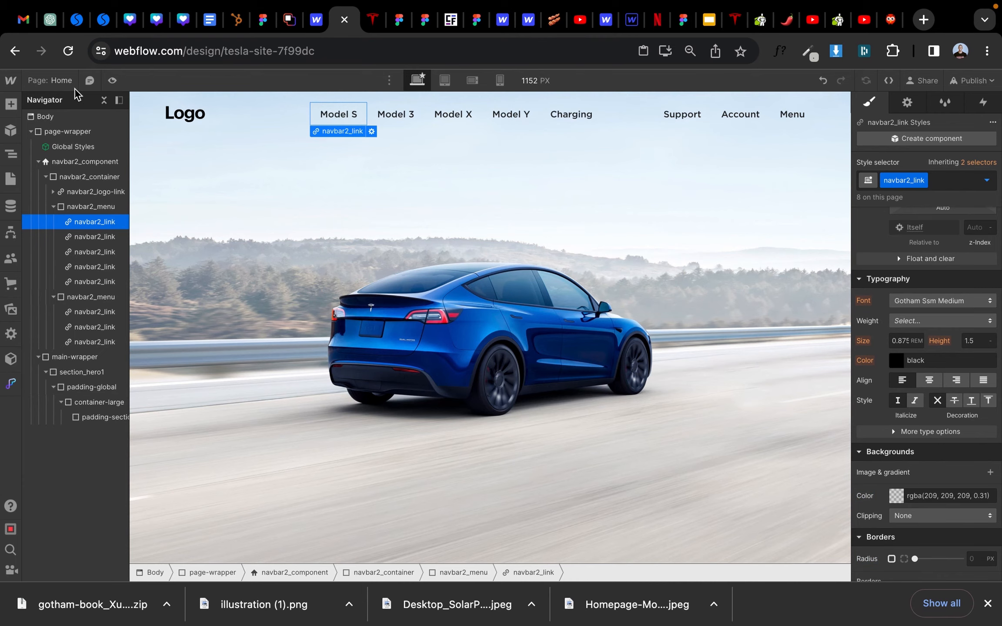
click(113, 81)
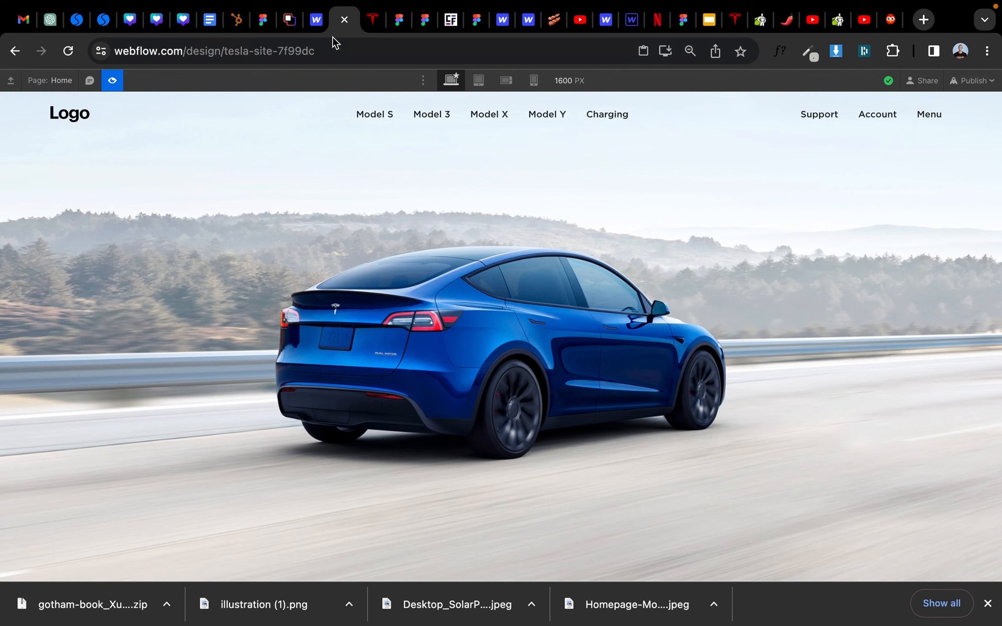
Step: Check whether the TESLA wordmark on the Tesla homepage can be saved as an image
click(375, 24)
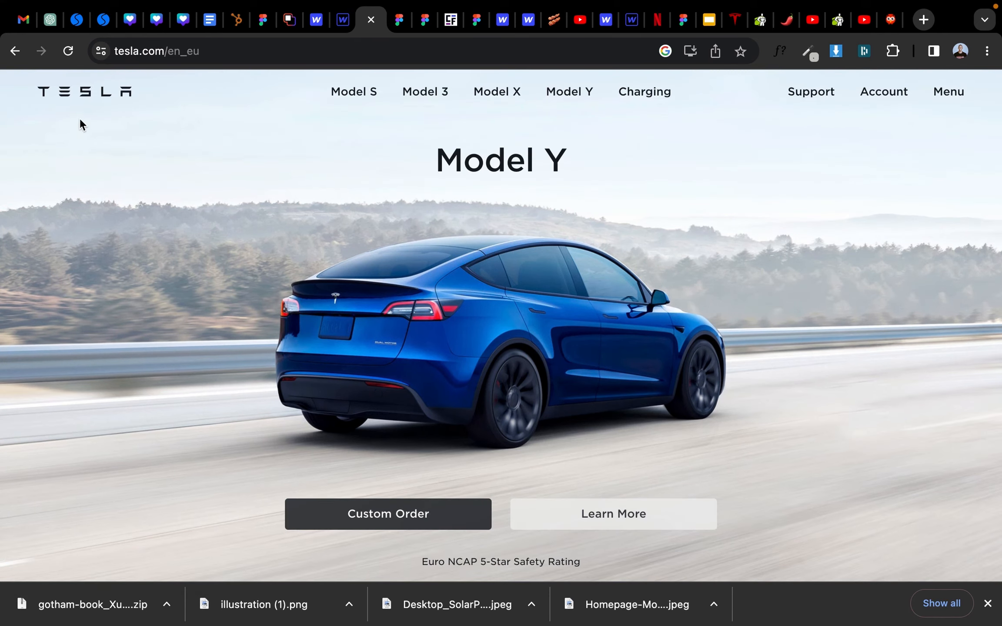
right_click(91, 93)
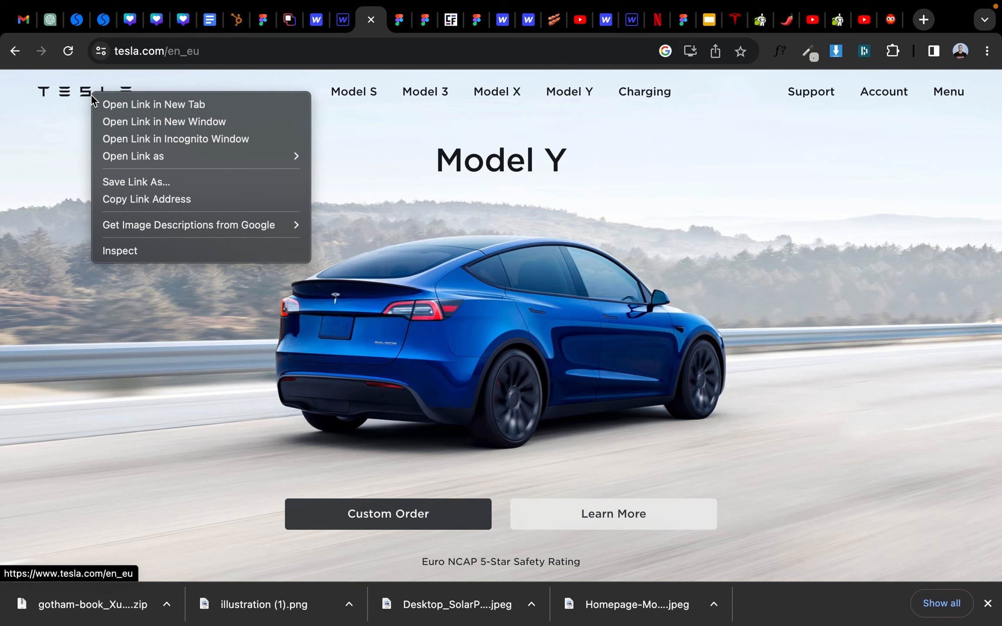
mouse_move(135, 229)
click(929, 25)
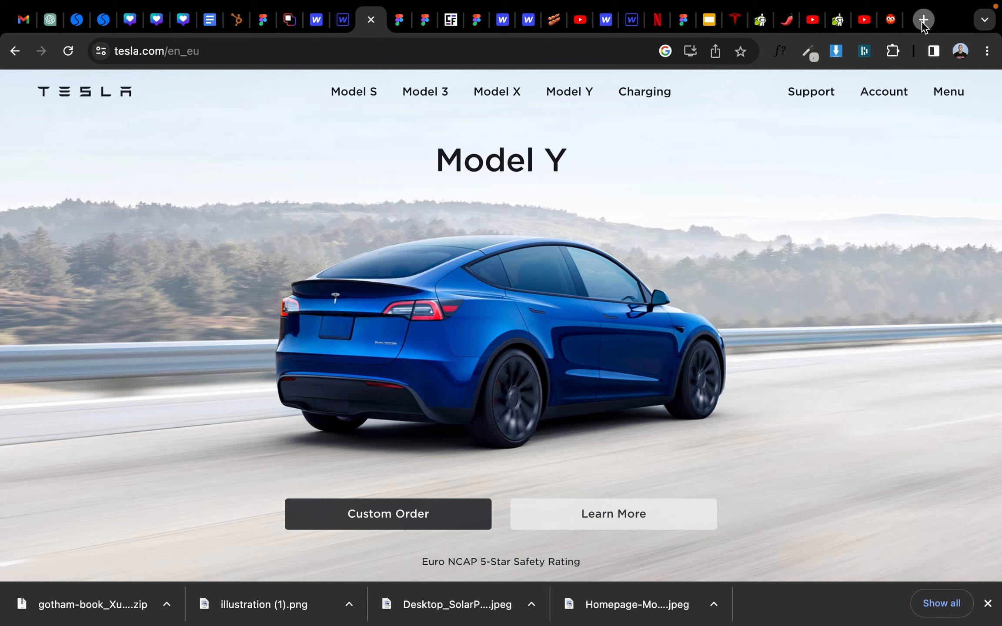
Step: Search Google for "tesla logo" in a new browser tab and show the image results
click(923, 21)
text(tes)
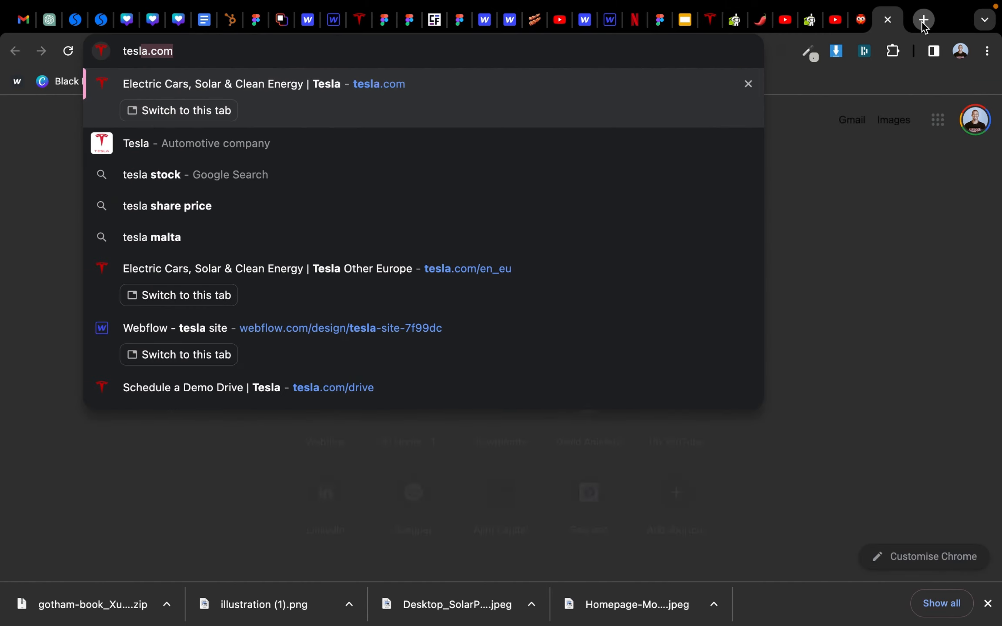
text(la logo)
key(Return)
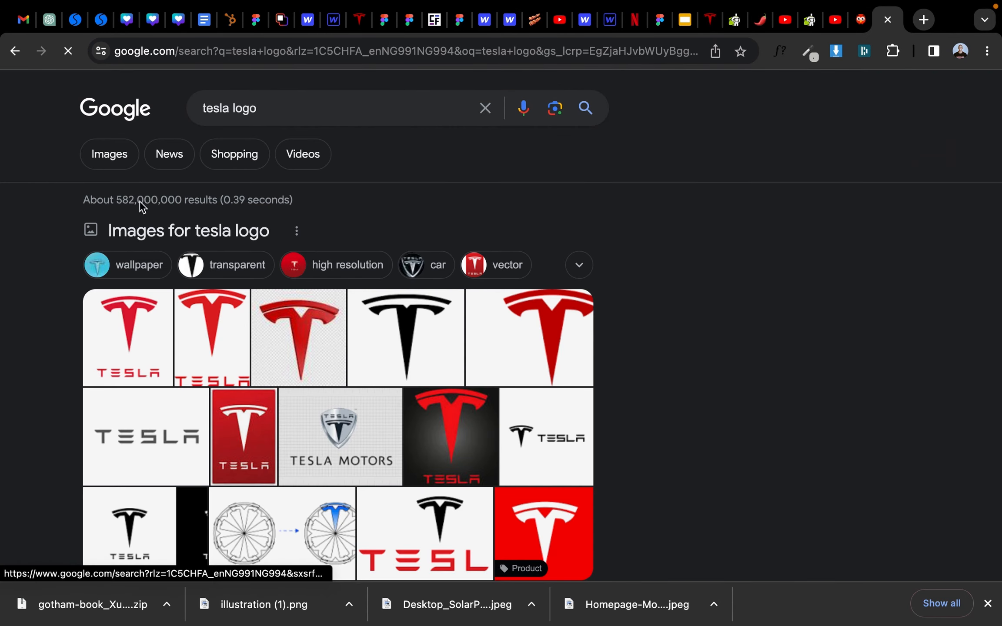
click(121, 164)
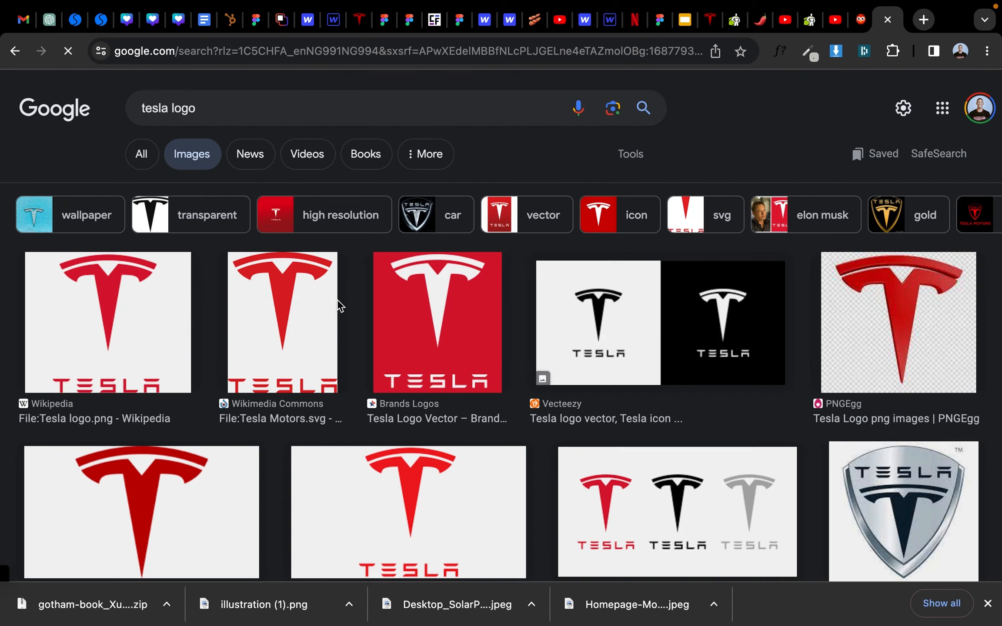
Step: Find the plain black TESLA wordmark from Wallpapers.com and save the image to Downloads as "tesla"
scroll(339, 306, down, 2)
scroll(338, 299, down, 10)
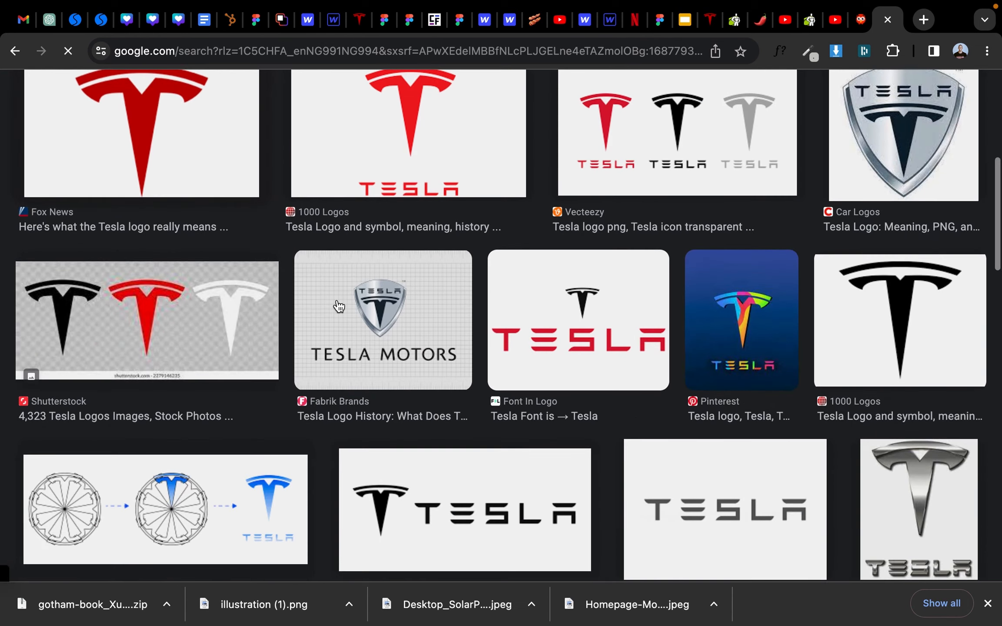
scroll(339, 305, down, 3)
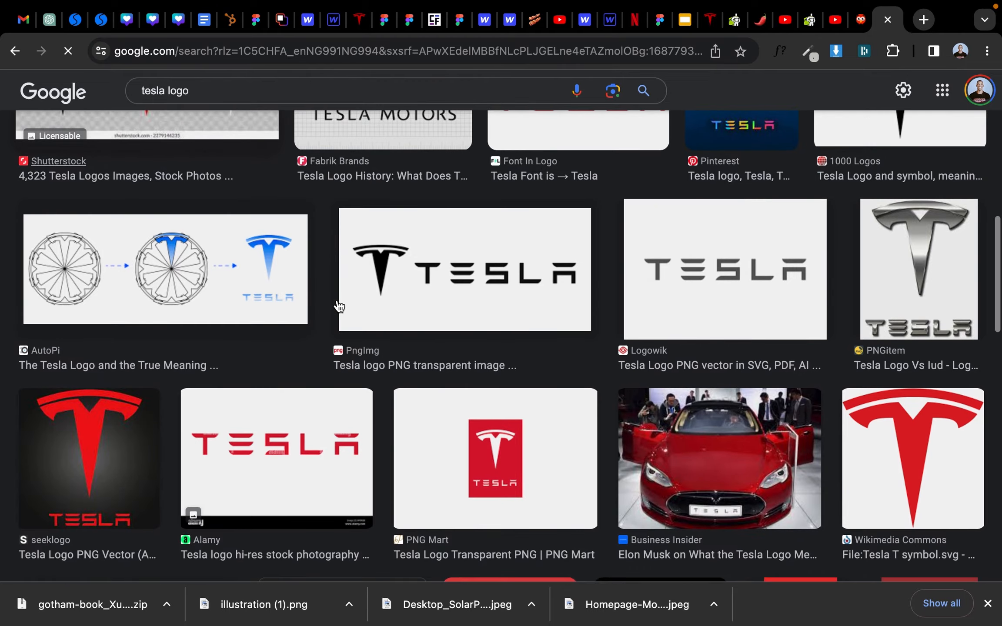
scroll(339, 306, down, 14)
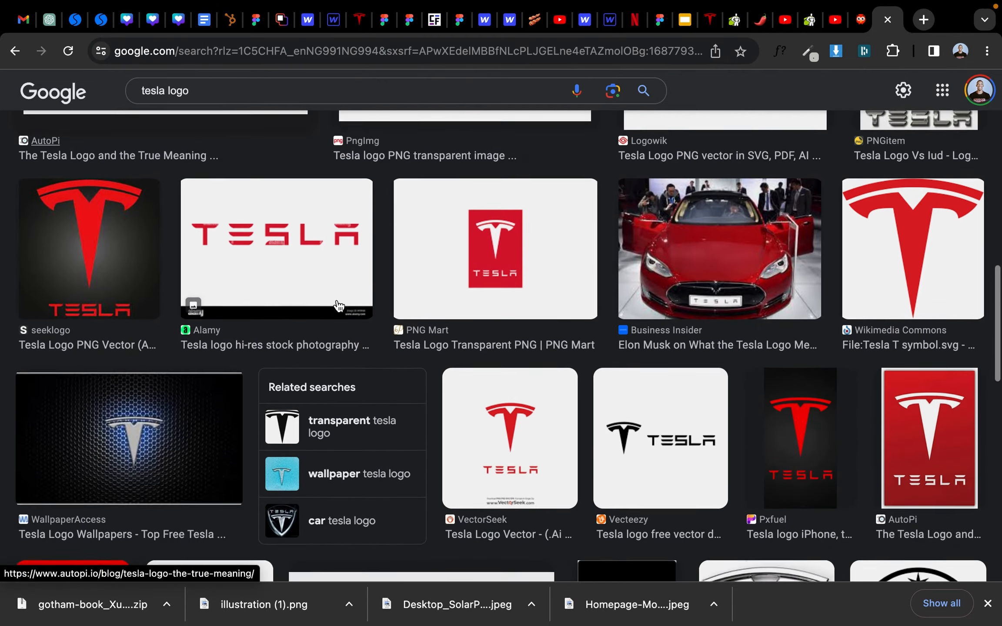
scroll(339, 306, down, 17)
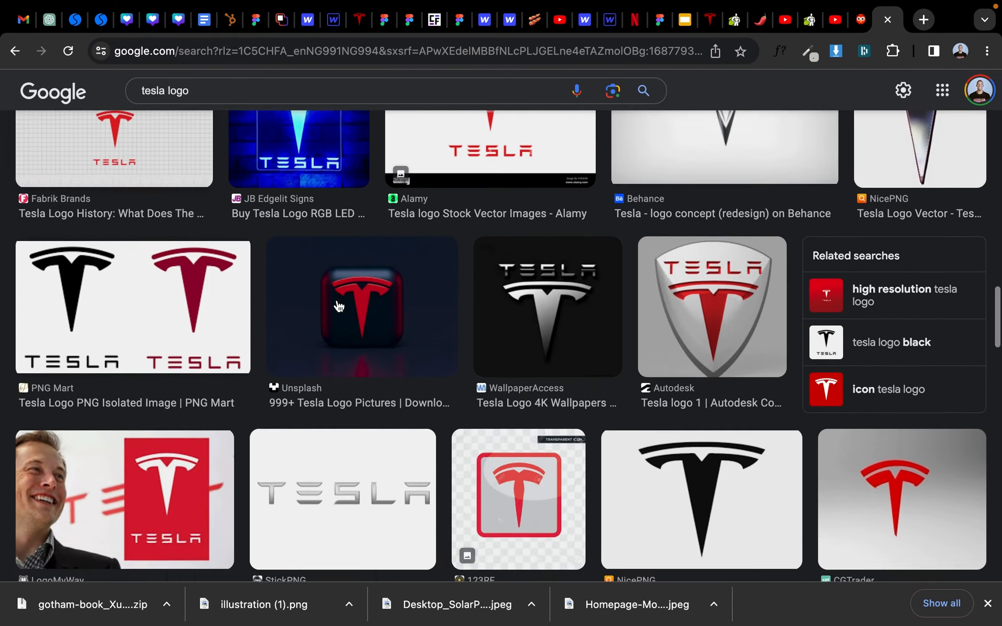
scroll(339, 306, down, 2)
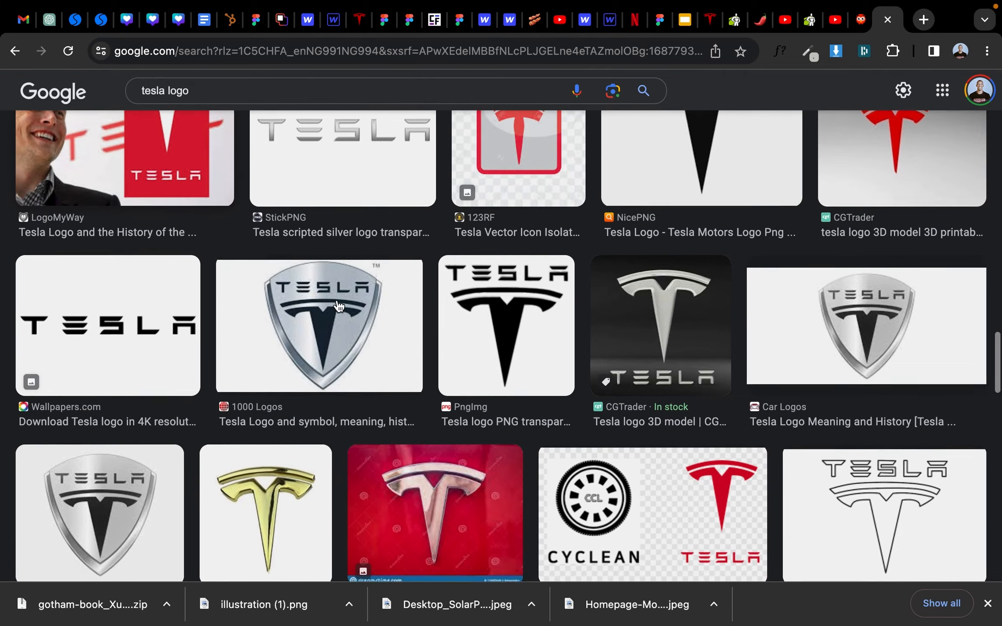
click(89, 321)
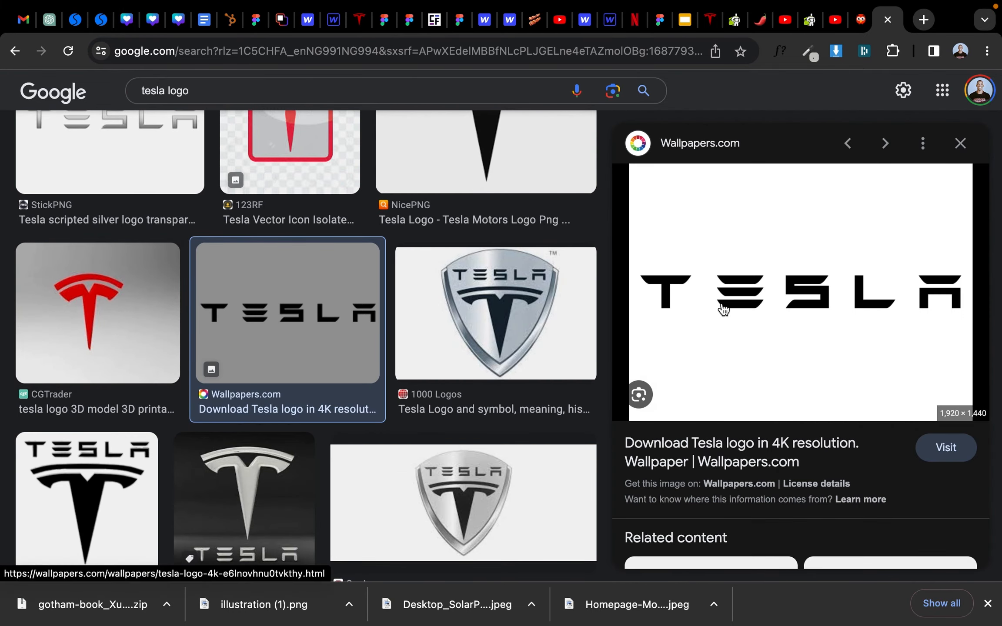
right_click(777, 290)
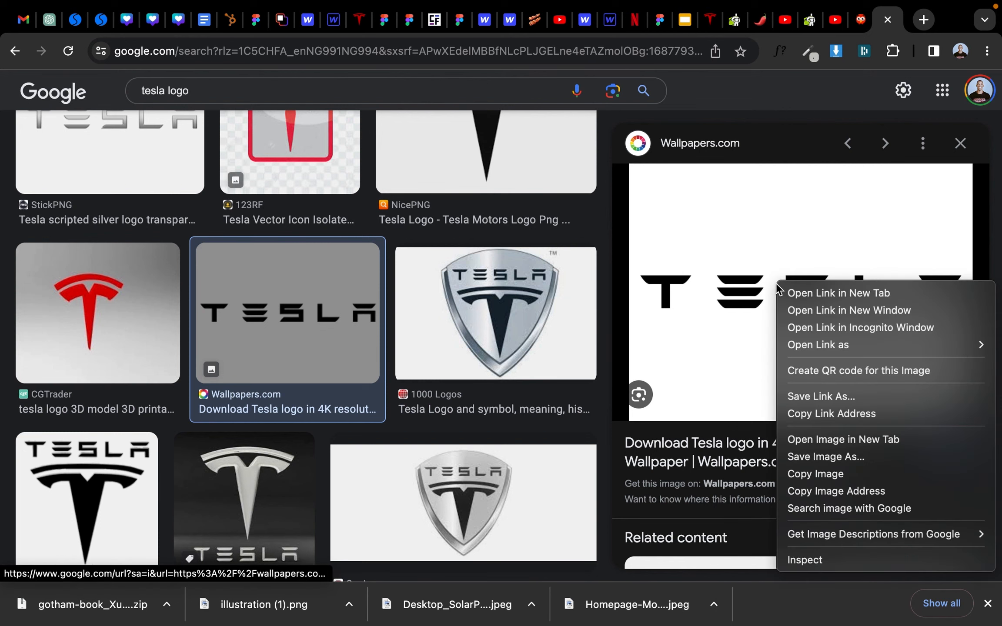
click(798, 456)
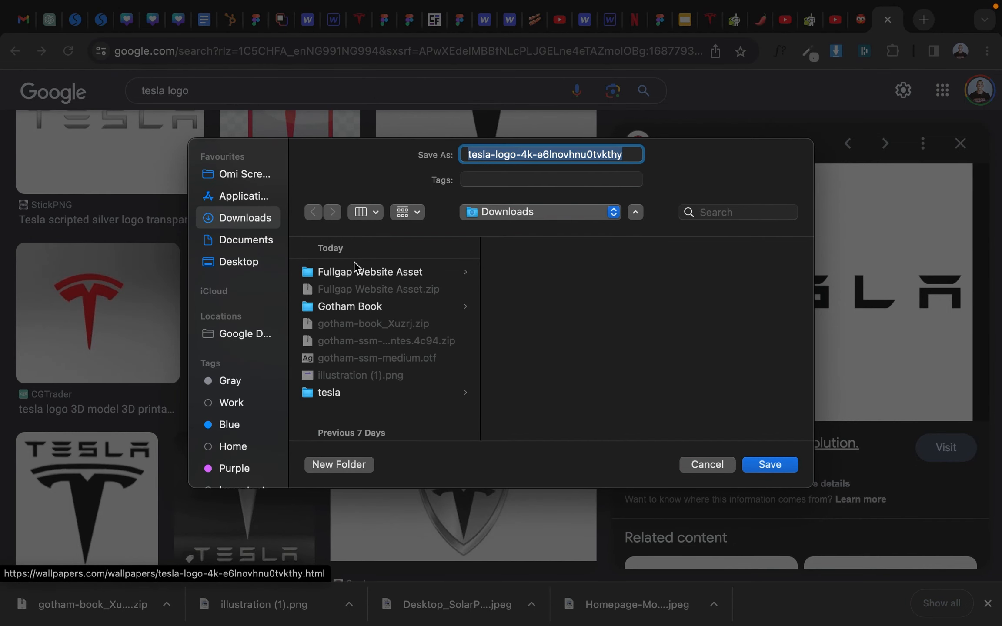
text(tesl)
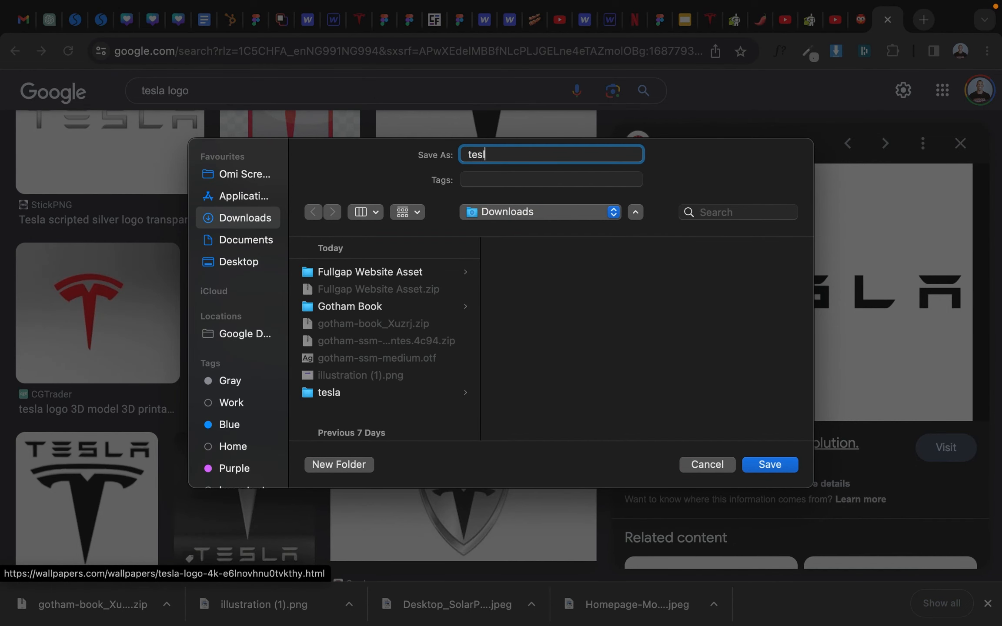
click(770, 464)
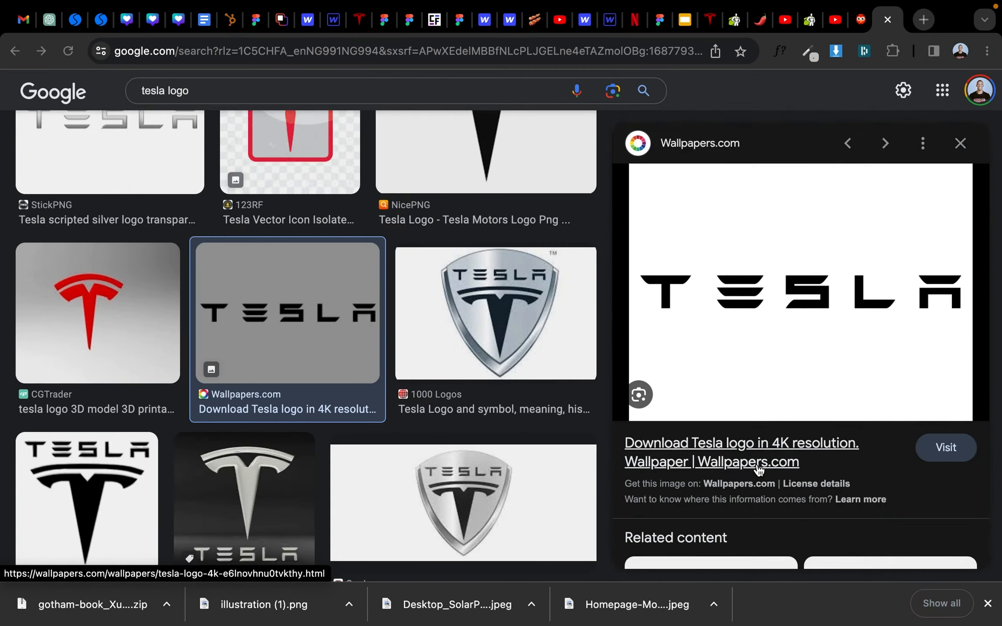
scroll(757, 470, down, 5)
scroll(759, 471, down, 10)
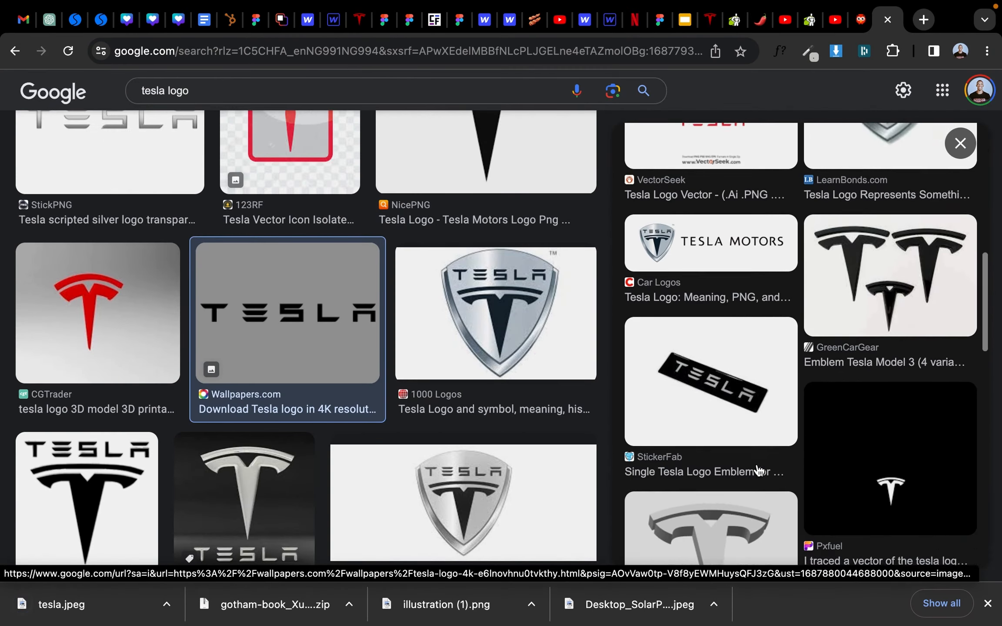
scroll(418, 479, down, 7)
scroll(416, 479, down, 8)
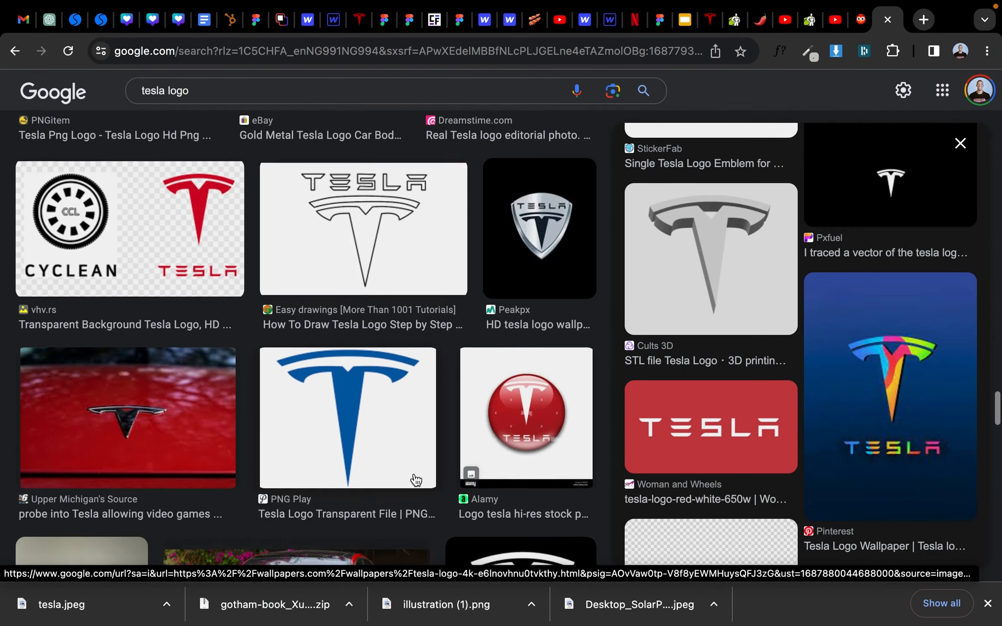
Step: Reveal the downloaded tesla.jpeg in Finder
click(167, 604)
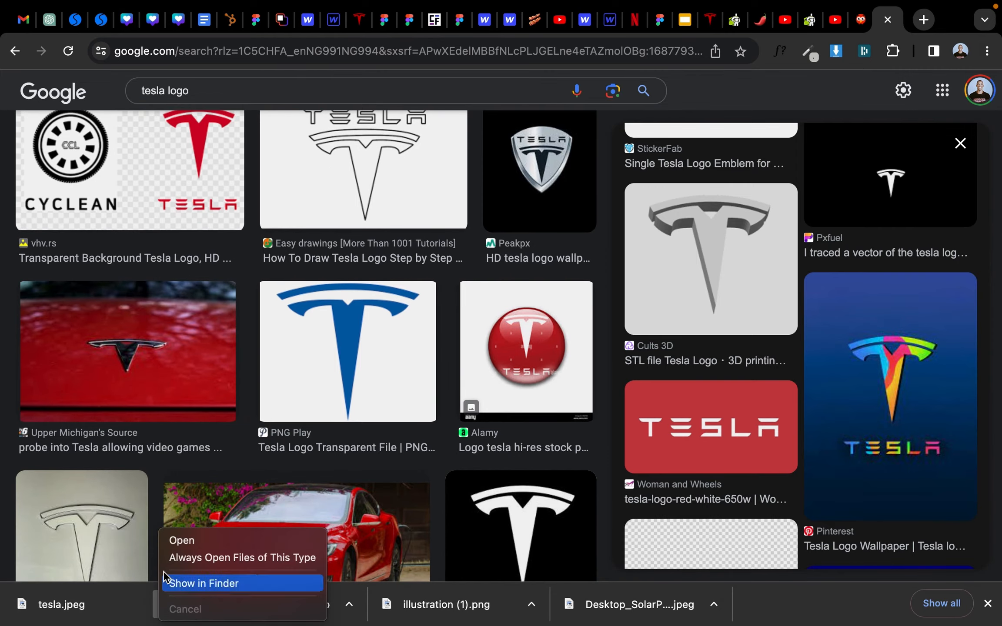